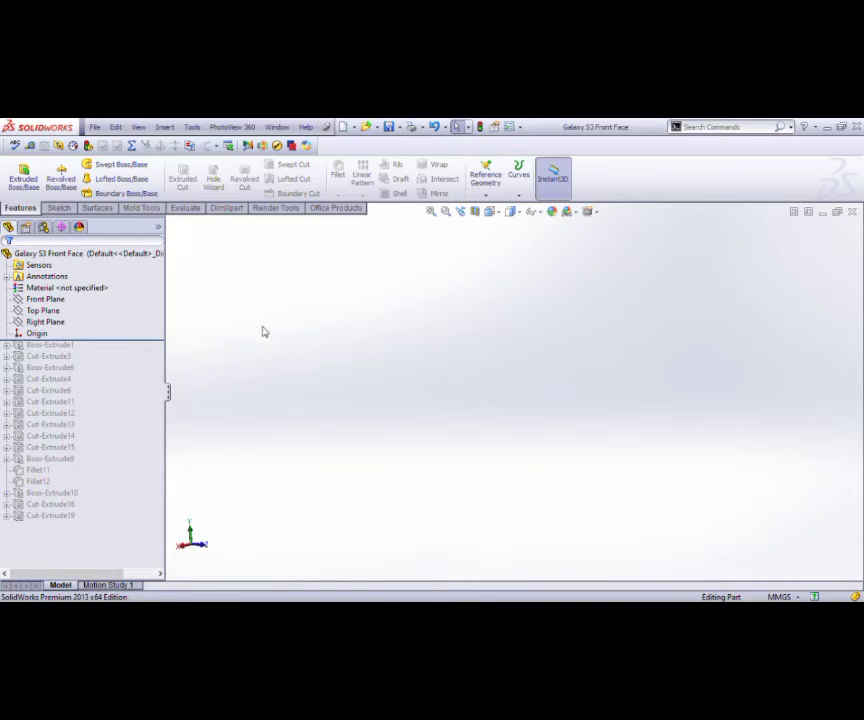
Roll the history forward to Boss-Extrude1 and open its Sketch1 for editing.
left_click_drag(123, 346, 111, 350)
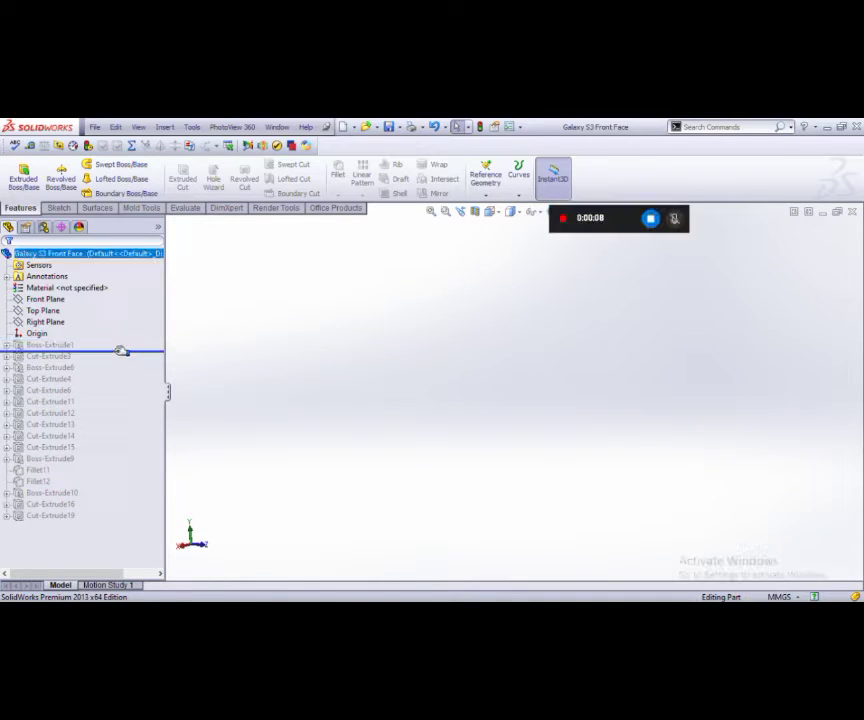
left_click(7, 345)
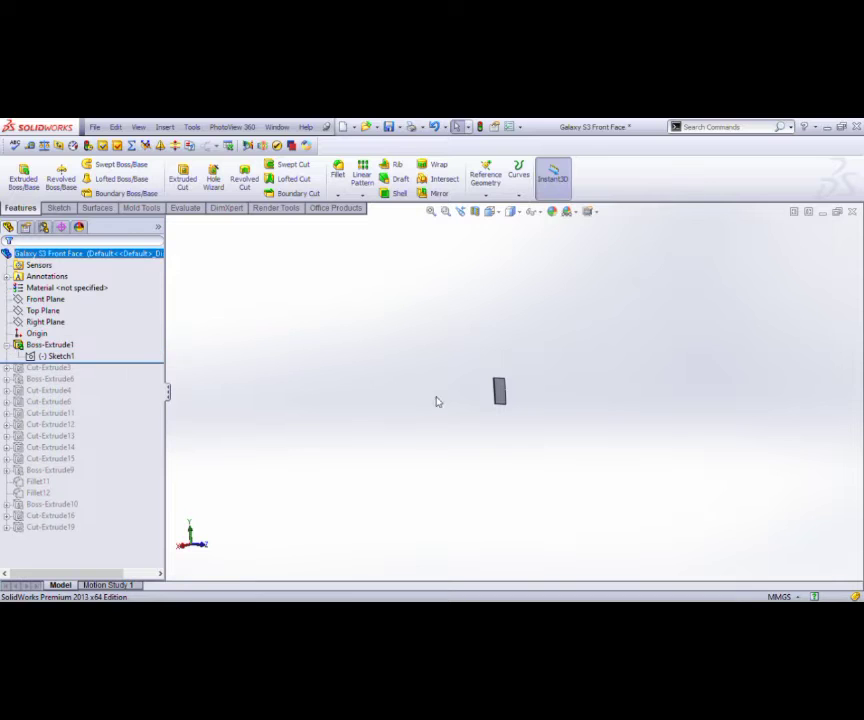
scroll(436, 401, "up", 3)
mouse_move(361, 386)
middle_mouse_down()
mouse_move(317, 400)
mouse_move(395, 420)
mouse_move(472, 405)
middle_mouse_up()
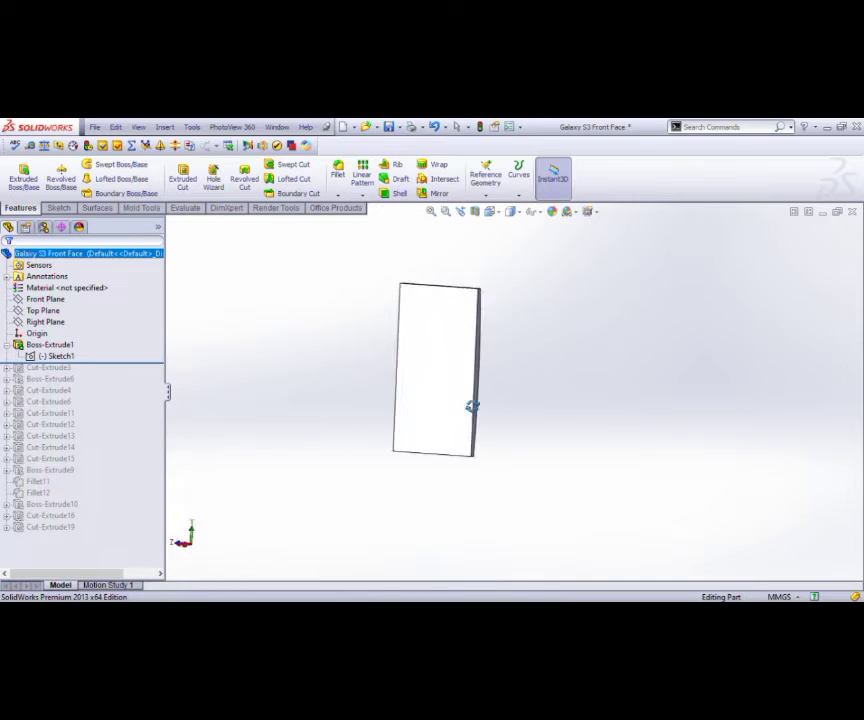
left_click(56, 356)
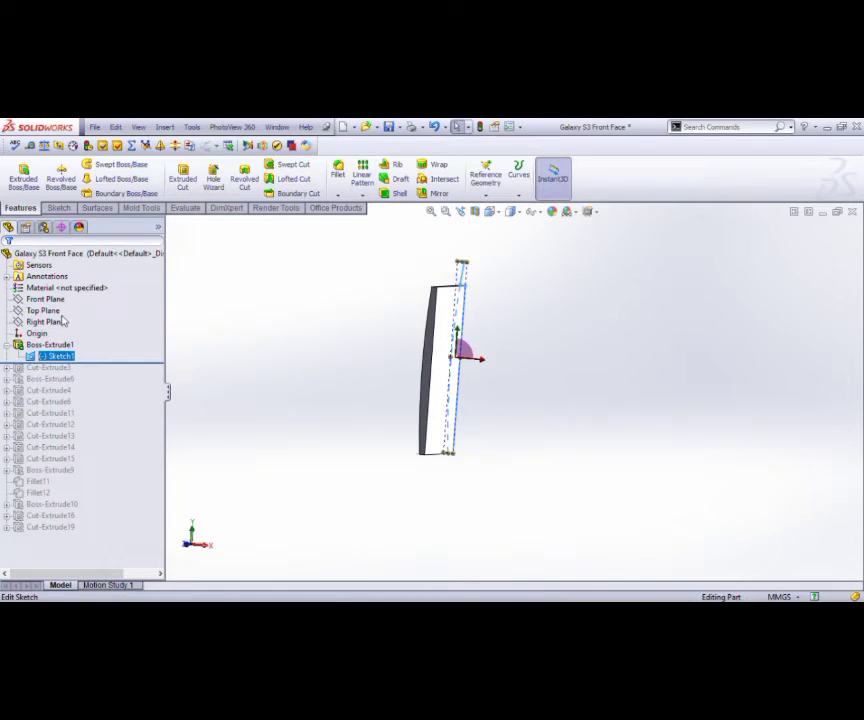
left_click(62, 321)
mouse_move(469, 380)
middle_mouse_down()
mouse_move(441, 314)
mouse_move(443, 343)
middle_mouse_up()
scroll(507, 286, "up", 2)
scroll(474, 293, "down", 2)
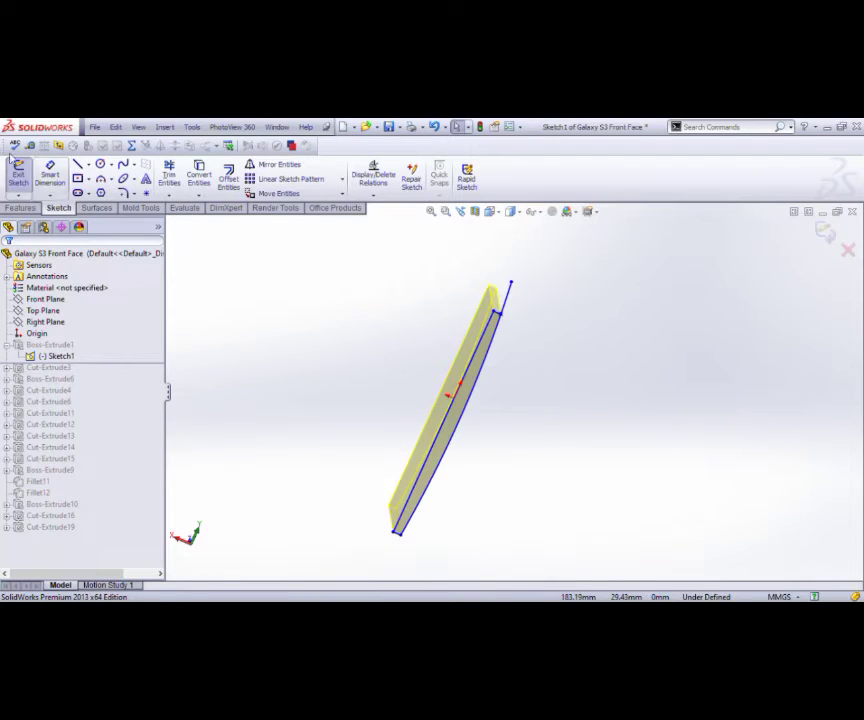
Measure Sketch1's 137 mm long line and its curved spline edge without placing dimensions.
left_click(48, 170)
left_click(440, 433)
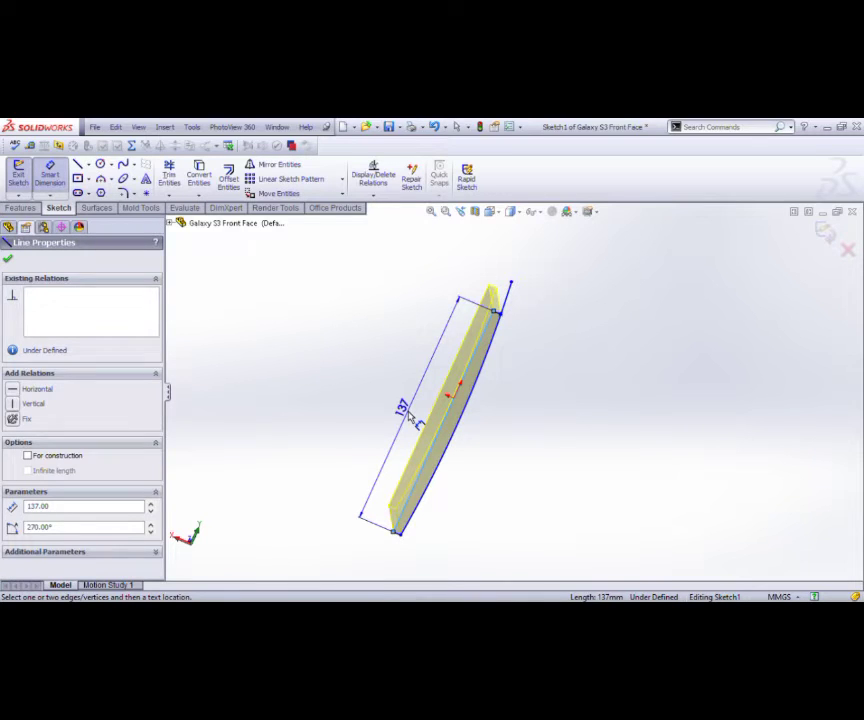
key("Escape")
left_click(463, 434)
key("Escape")
Check that both short end lines of the profile measure 4.50 mm.
scroll(380, 528, "up", 3)
scroll(399, 512, "up", 2)
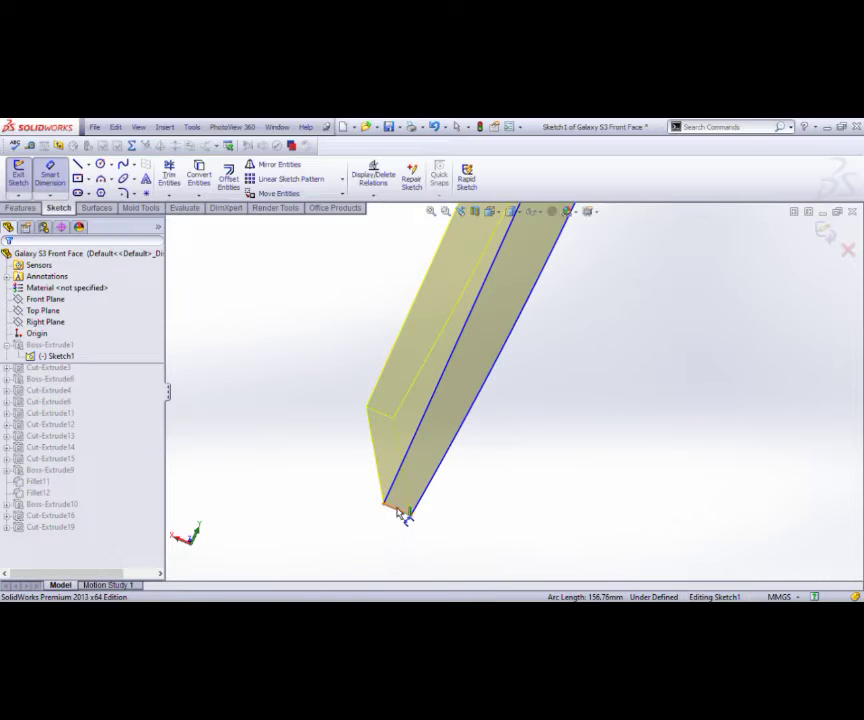
left_click(397, 515)
key("Escape")
scroll(592, 376, "down", 5)
scroll(555, 280, "up", 2)
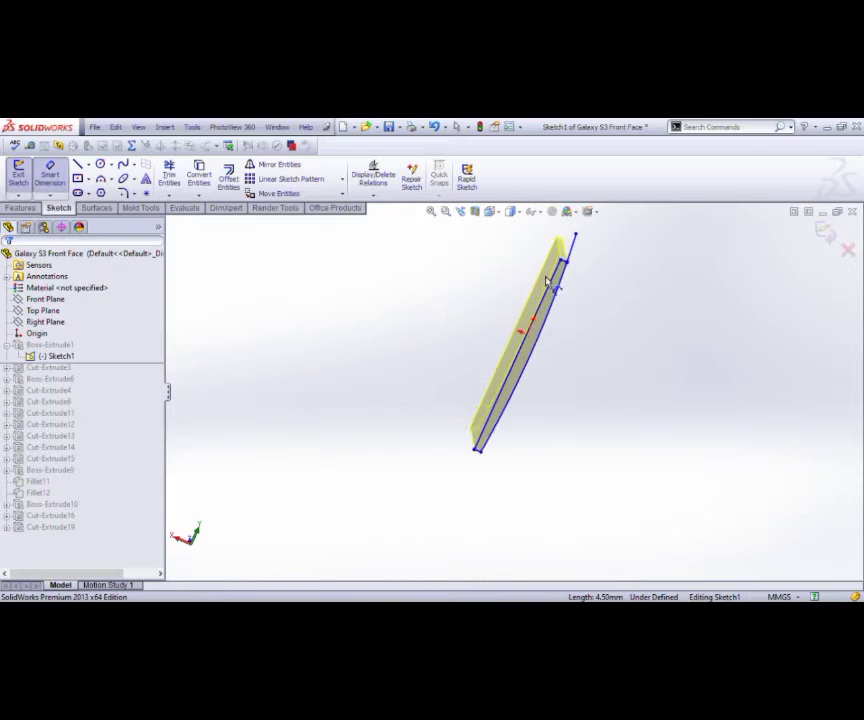
scroll(580, 300, "up", 3)
left_click(571, 278)
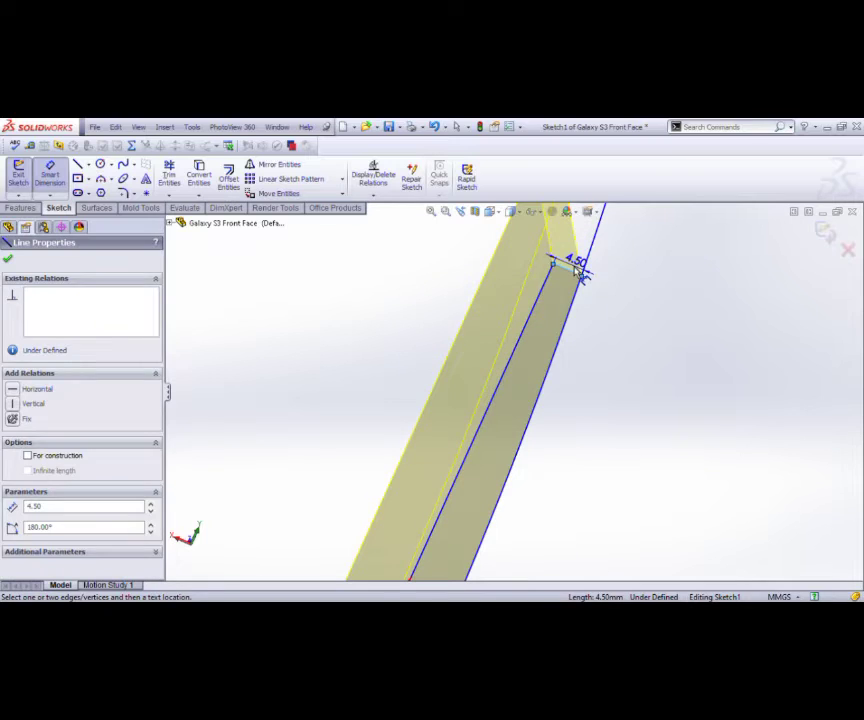
key("Escape")
scroll(620, 290, "down", 2)
scroll(536, 303, "down", 2)
scroll(536, 303, "down", 1)
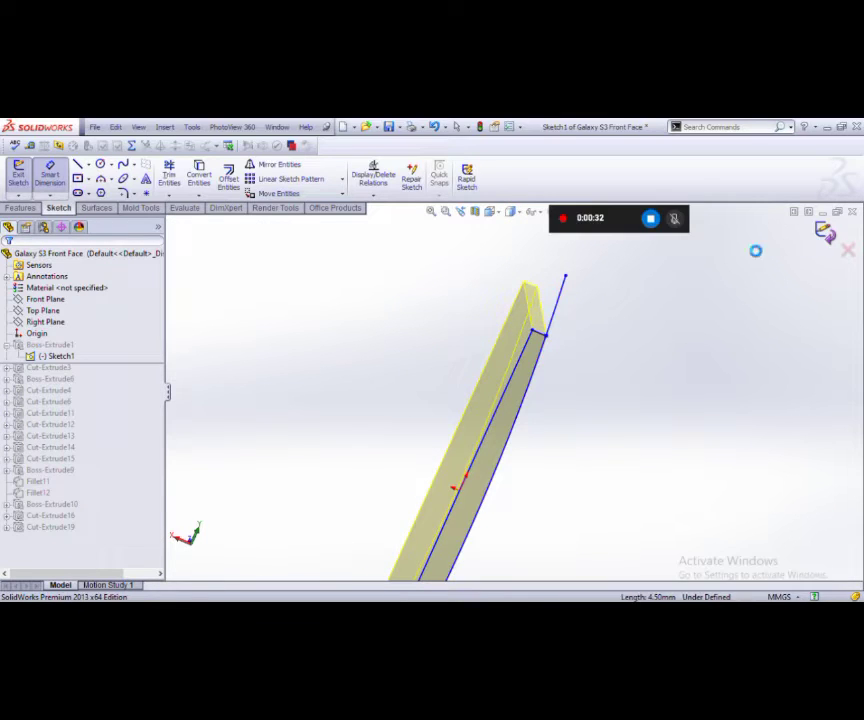
Roll the history forward to Cut-Extrude3 and select its Sketch3.
left_click_drag(96, 366, 95, 379)
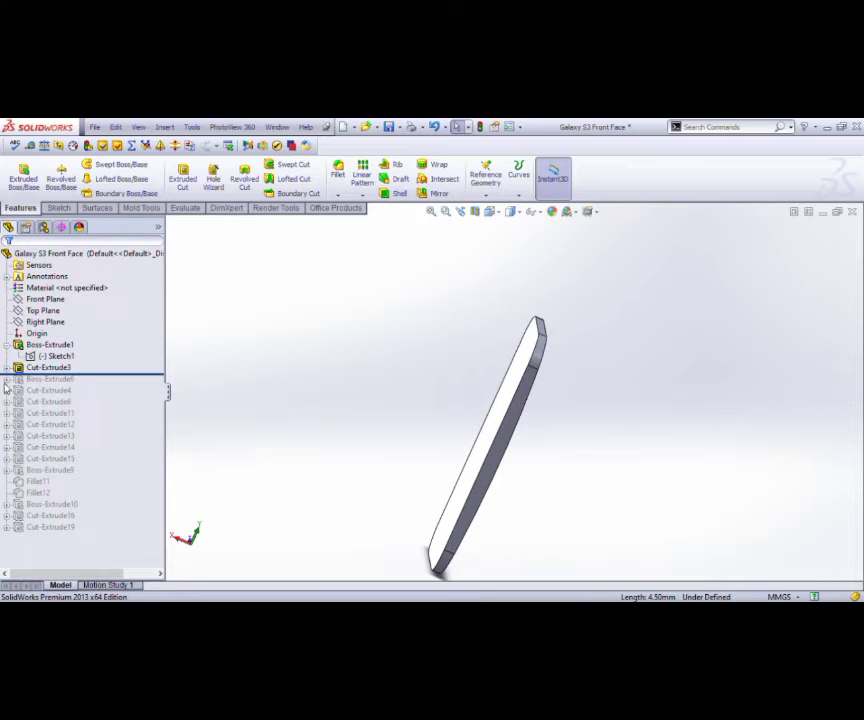
left_click(8, 370)
left_click(56, 379)
middle_click_drag(415, 403, 462, 422)
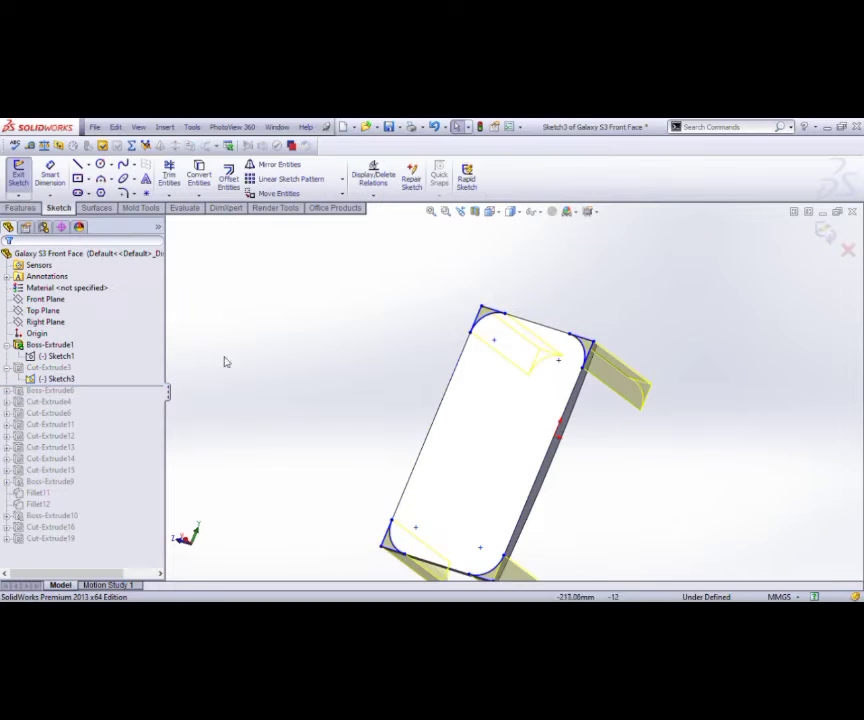
scroll(470, 345, "down", 4)
scroll(662, 355, "down", 2)
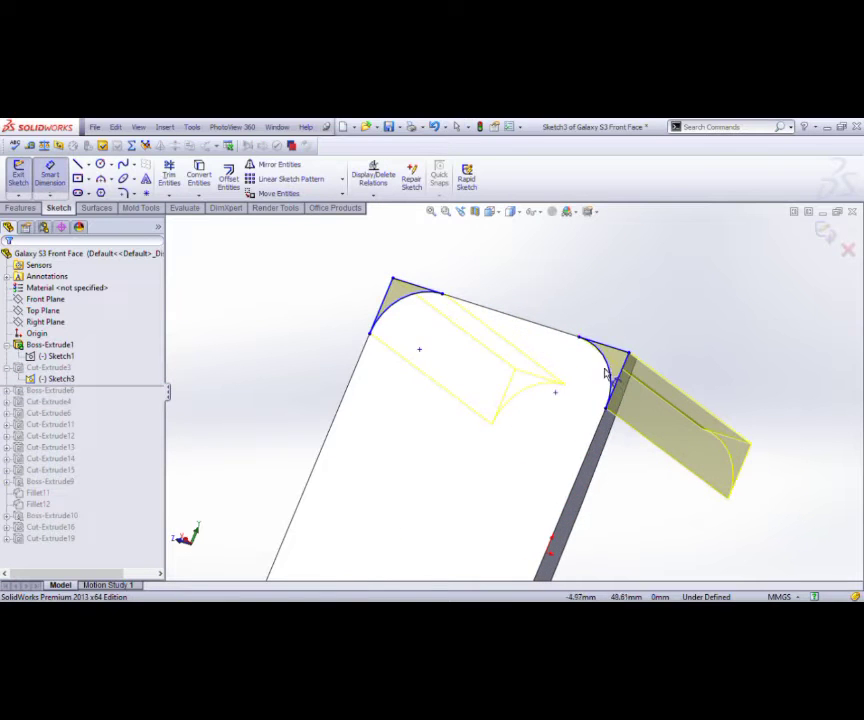
Confirm the R15 corner arc, exit the sketch, and roll forward through Boss-Extrude6.
left_click(607, 370)
key("Escape")
scroll(506, 403, "up", 1)
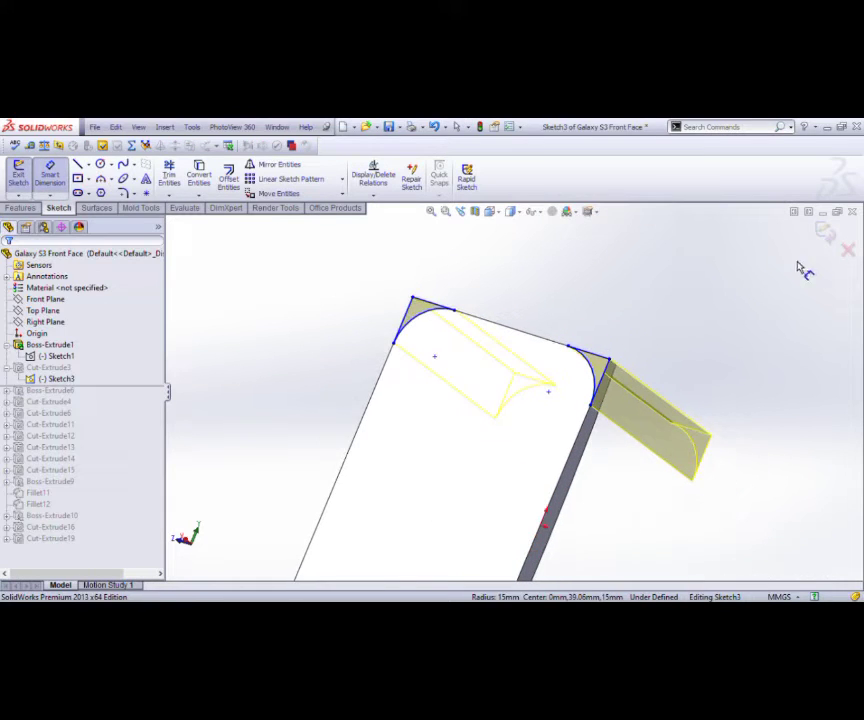
left_click(826, 233)
left_click_drag(95, 391, 139, 407)
scroll(430, 480, "up", 3)
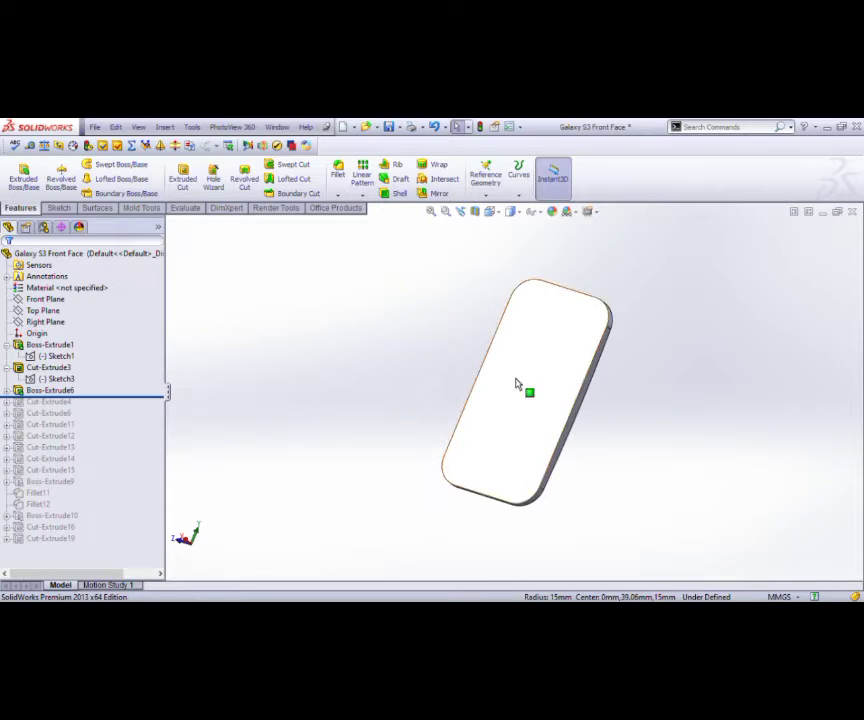
Open Boss-Extrude6's Sketch6 and face the side-button slot profile.
left_click(8, 390)
left_click(56, 401)
middle_click_drag(400, 390, 581, 367)
scroll(542, 312, "down", 5)
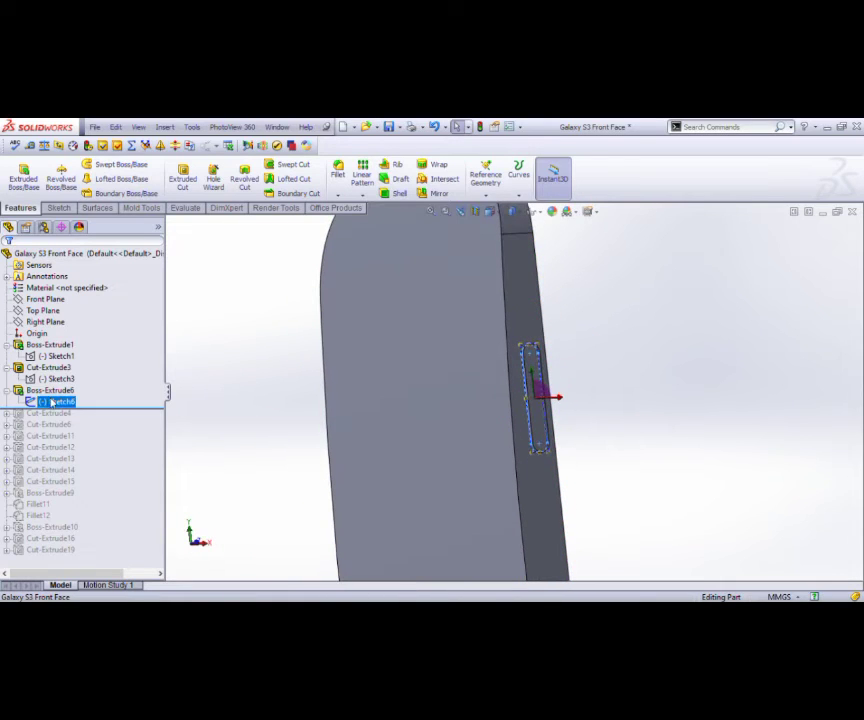
left_click(52, 367)
mouse_move(347, 444)
middle_mouse_down()
mouse_move(398, 472)
mouse_move(363, 469)
mouse_move(460, 475)
middle_mouse_up()
Measure the slot's 3 mm width and 15 mm length, then exit Sketch6.
left_click(50, 180)
scroll(546, 411, "down", 2)
scroll(515, 409, "down", 3)
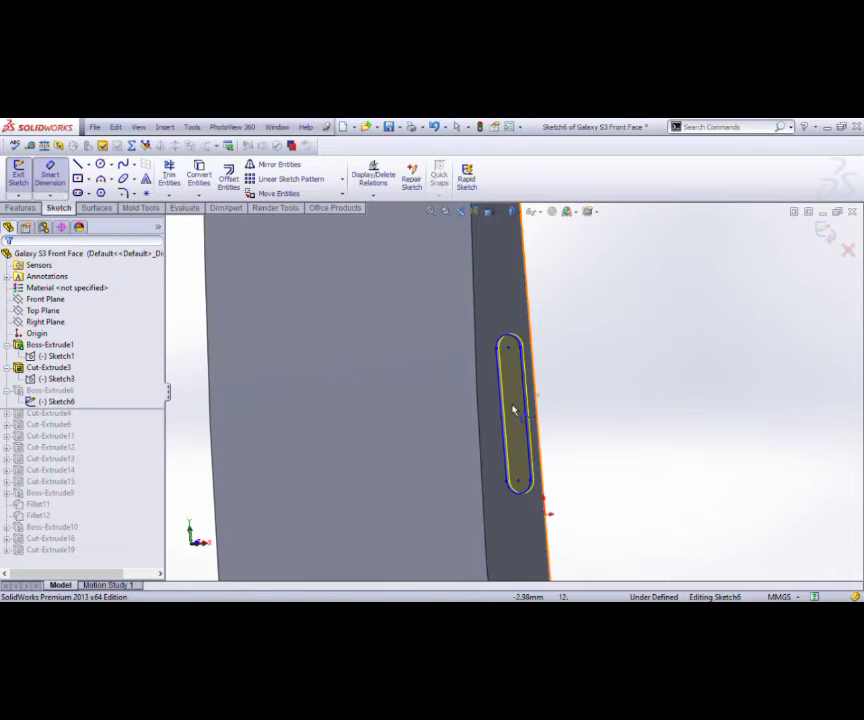
left_click(527, 410)
left_click(507, 411)
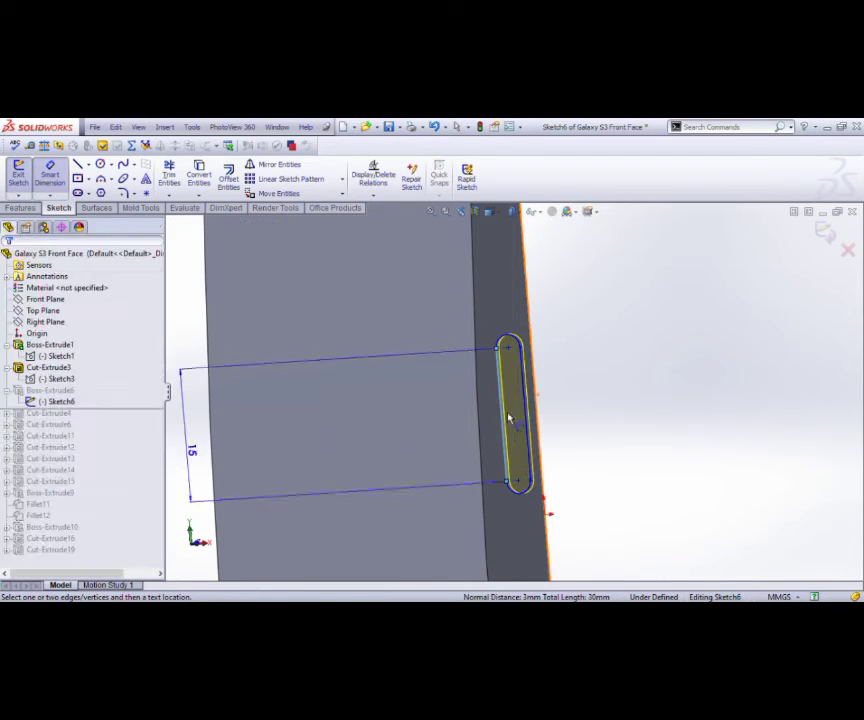
left_click(531, 398)
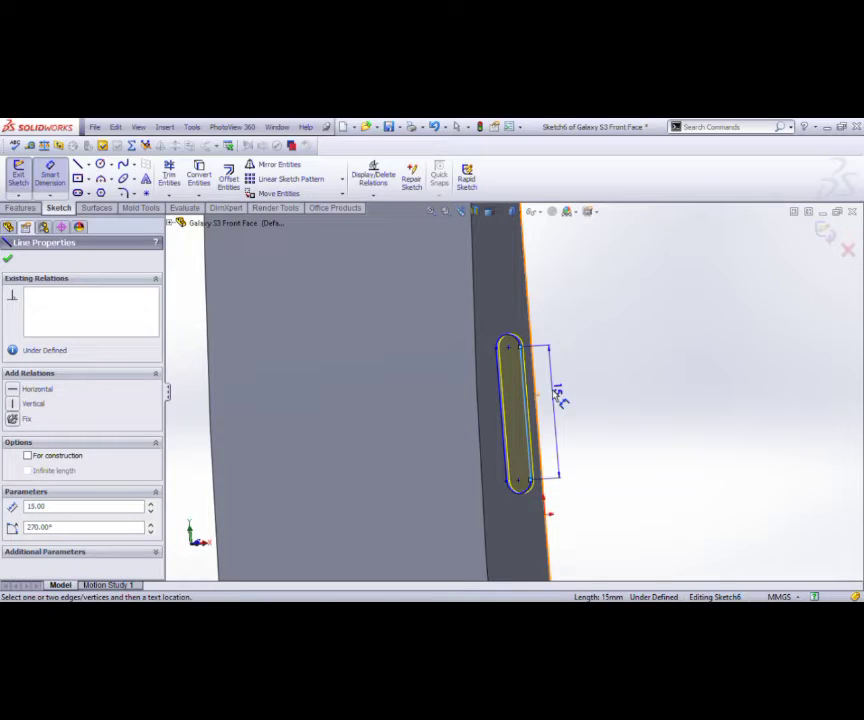
scroll(575, 378, "up", 4)
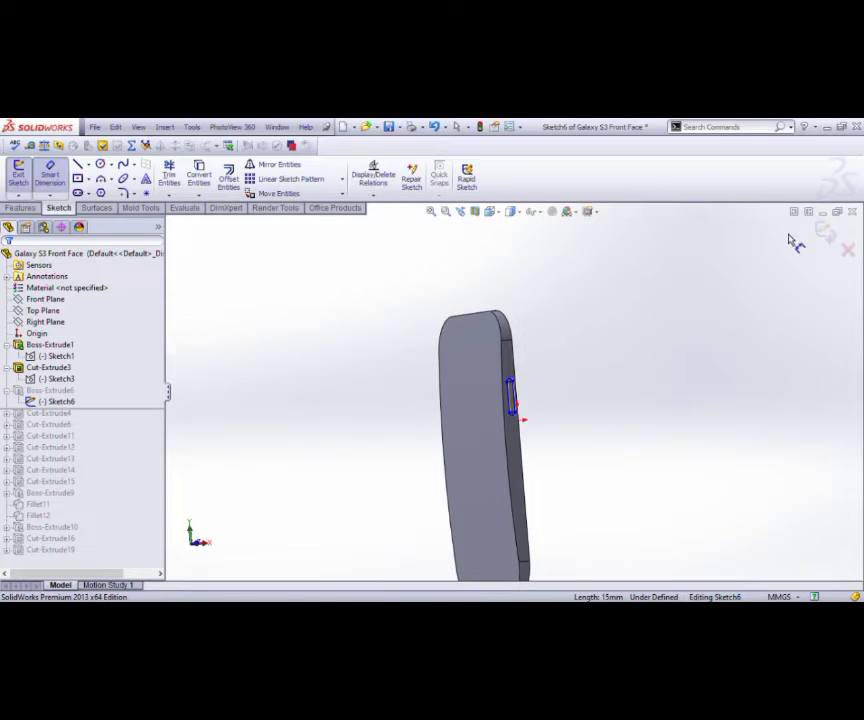
left_click(826, 232)
Roll the history forward to Cut-Extrude4 and open its Sketch7 for editing.
left_click_drag(111, 414, 111, 420)
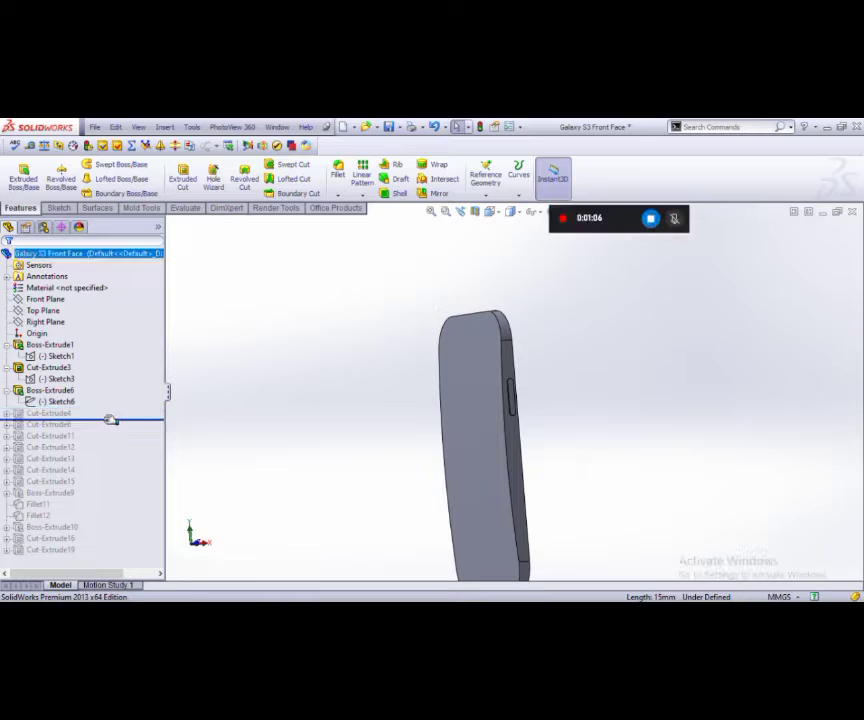
left_click(7, 413)
left_click(57, 424)
left_click(62, 417)
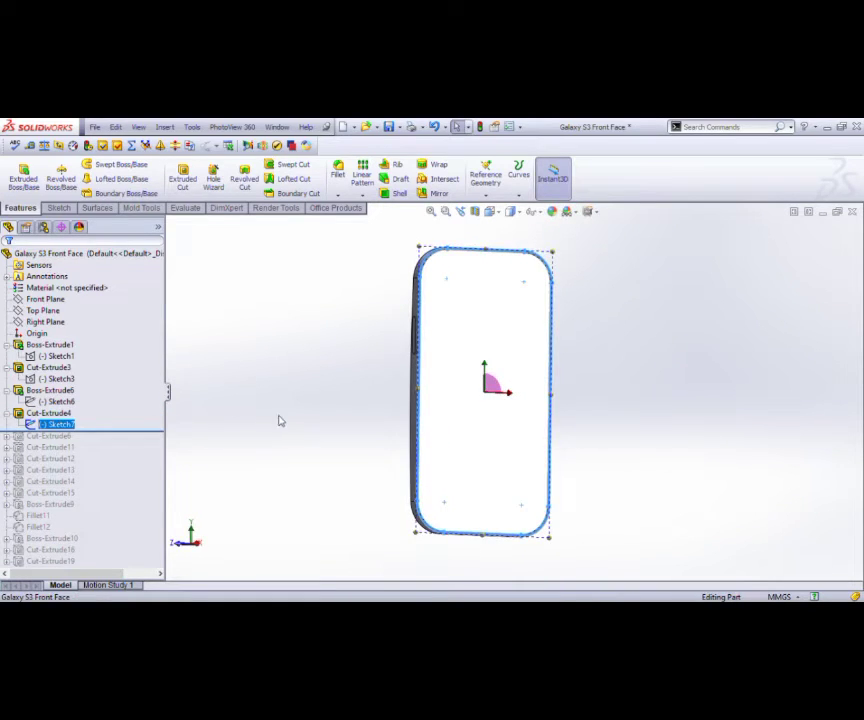
left_click(72, 402)
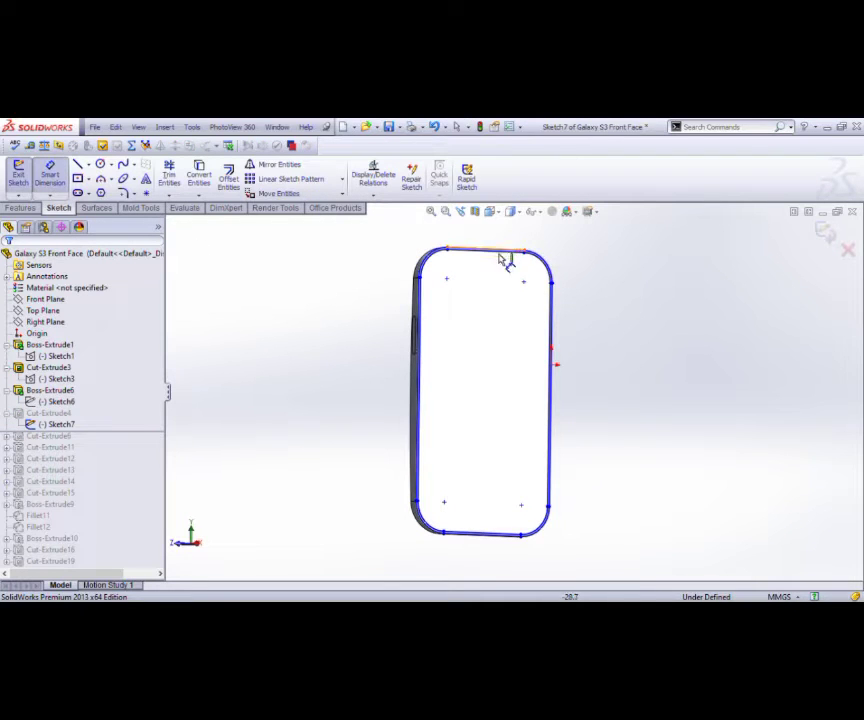
Measure the outline's 107 mm side and 71 mm width, then exit Sketch7.
left_click(420, 345)
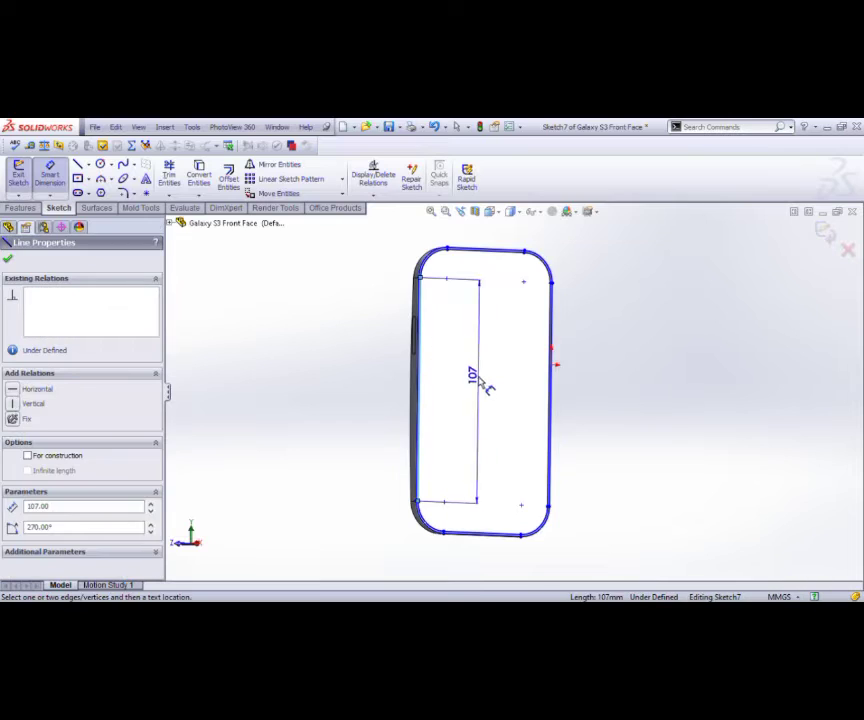
scroll(418, 305, "up", 2)
scroll(424, 310, "up", 3)
scroll(480, 351, "down", 2)
mouse_move(480, 351)
middle_mouse_down()
mouse_move(432, 280)
mouse_move(617, 456)
middle_mouse_up()
scroll(617, 456, "up", 2)
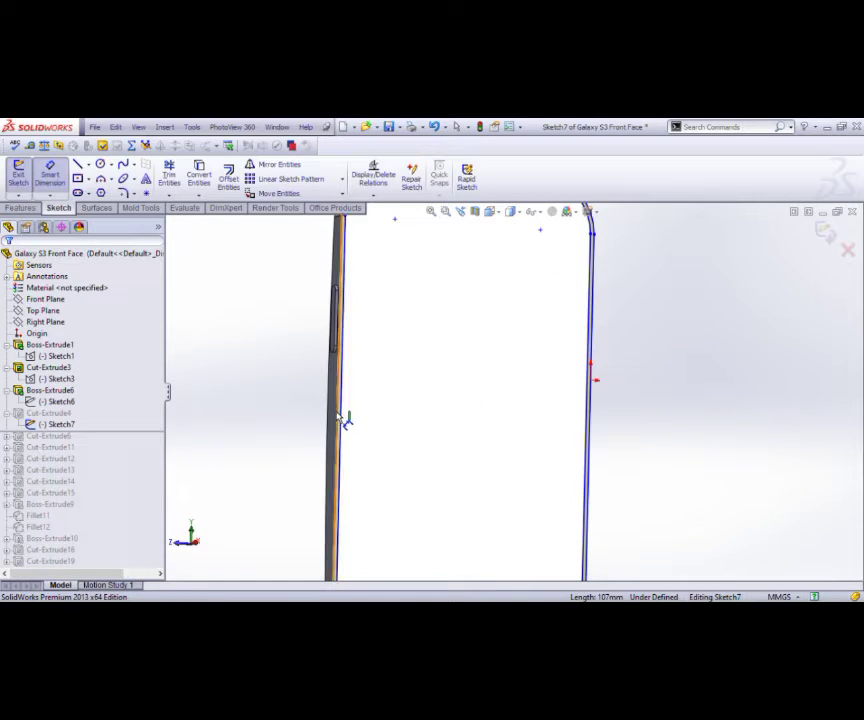
left_click(589, 428)
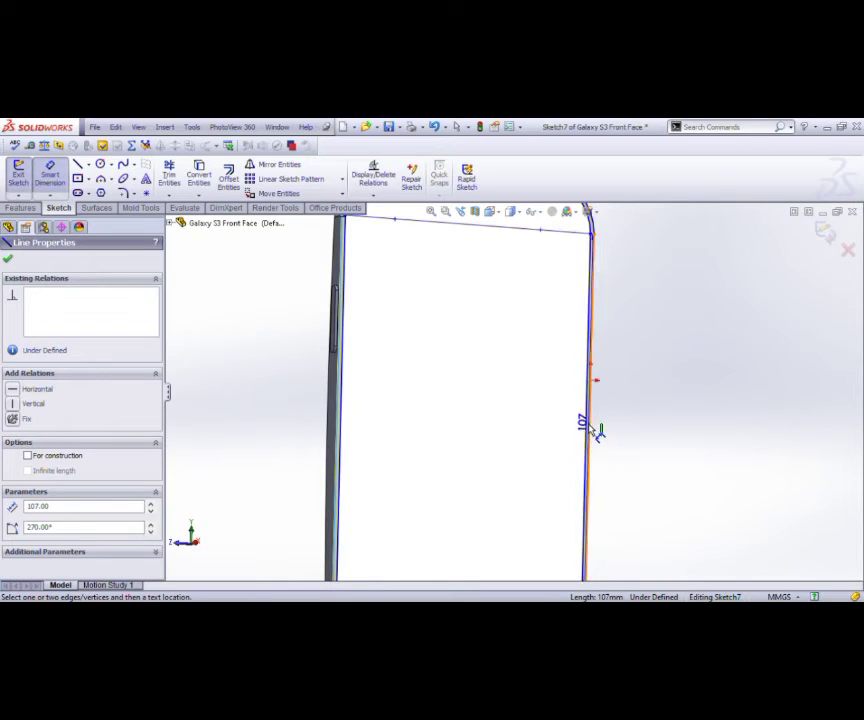
left_click(556, 408)
scroll(560, 400, "down", 4)
key("Escape")
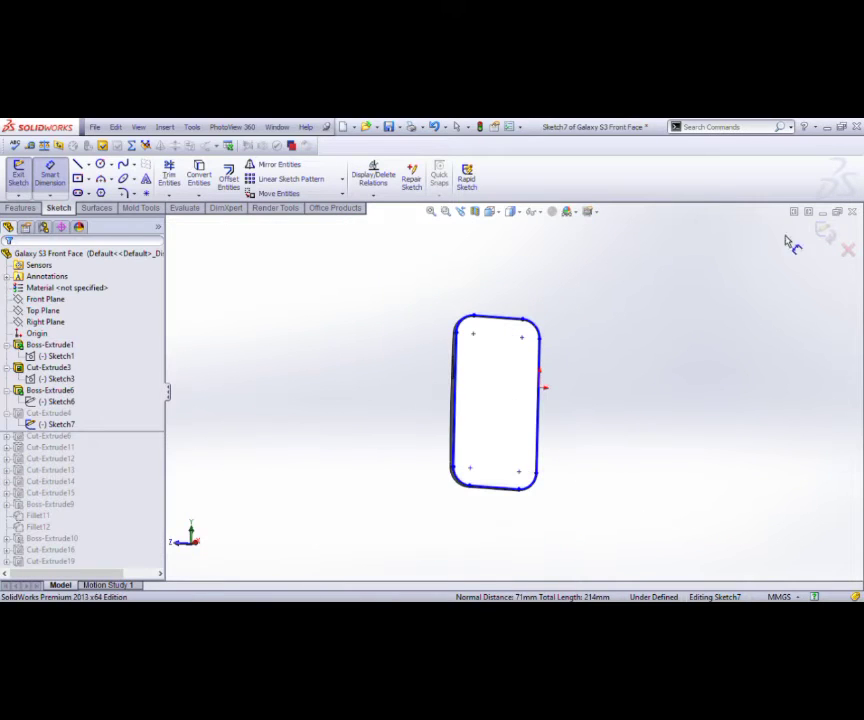
left_click(70, 451)
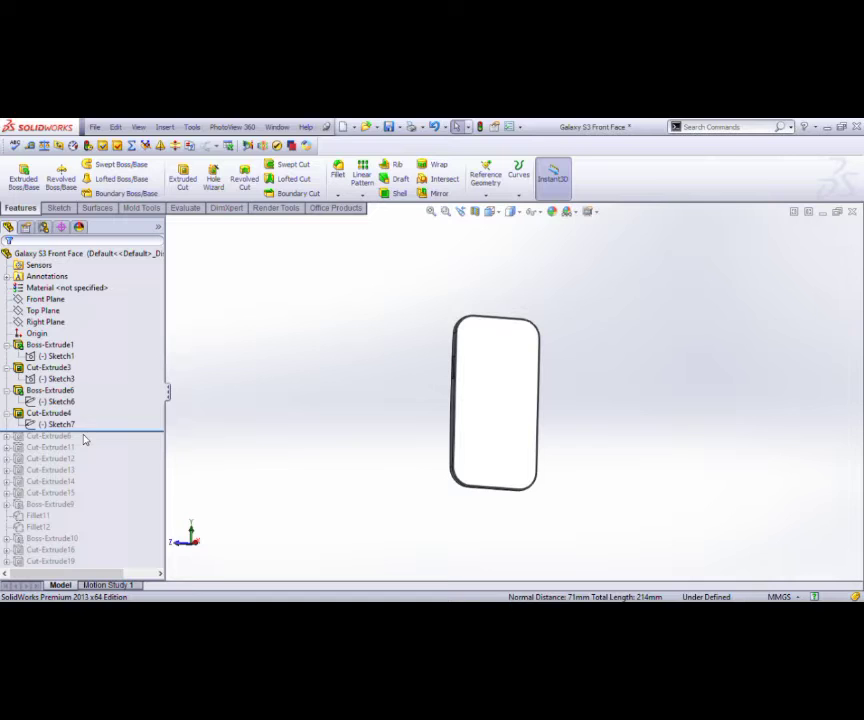
Roll the history forward to Cut-Extrude6 and open its Sketch8.
left_click_drag(92, 432, 93, 450)
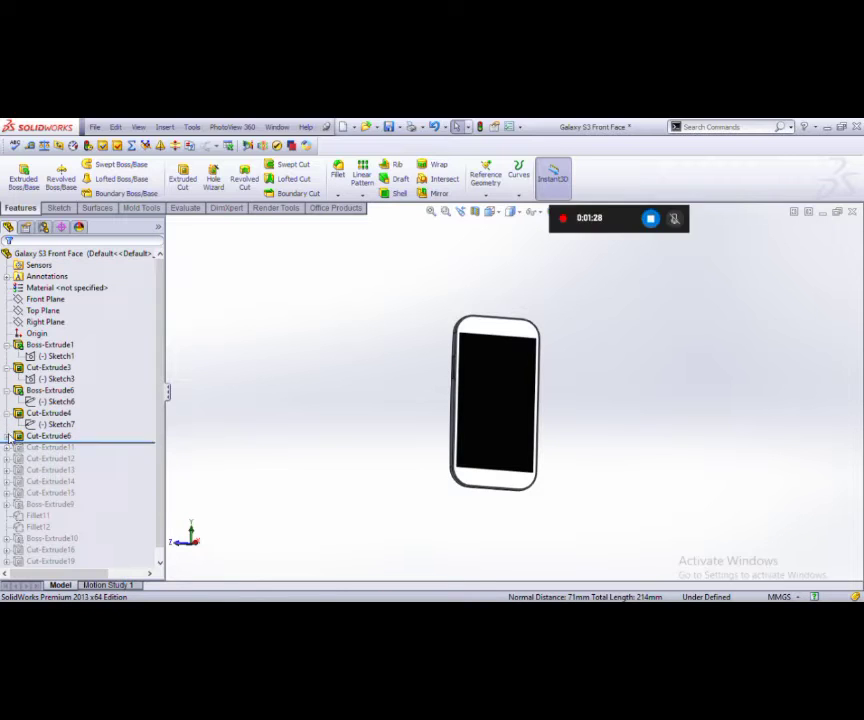
left_click(9, 437)
left_click(46, 439)
left_click(55, 424)
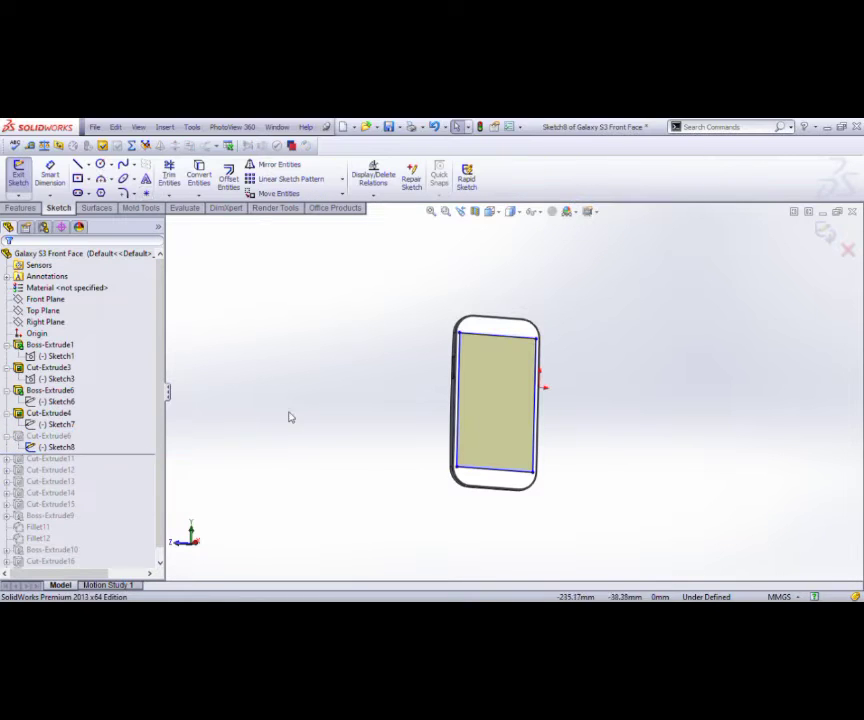
Measure the screen rectangle's 64 mm width and 107 mm length, then exit the sketch.
left_click(50, 174)
left_click(492, 325)
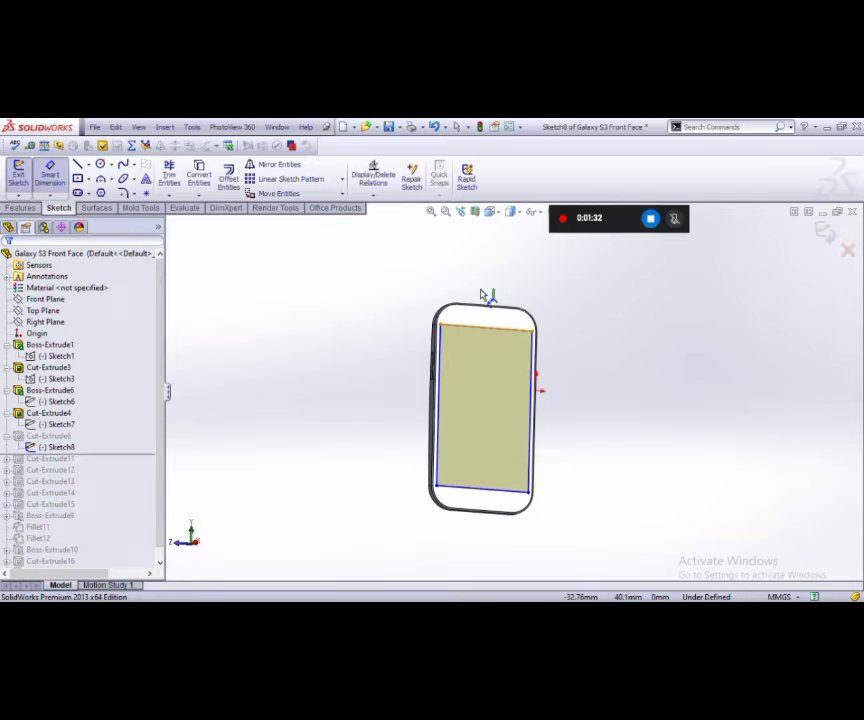
key("Escape")
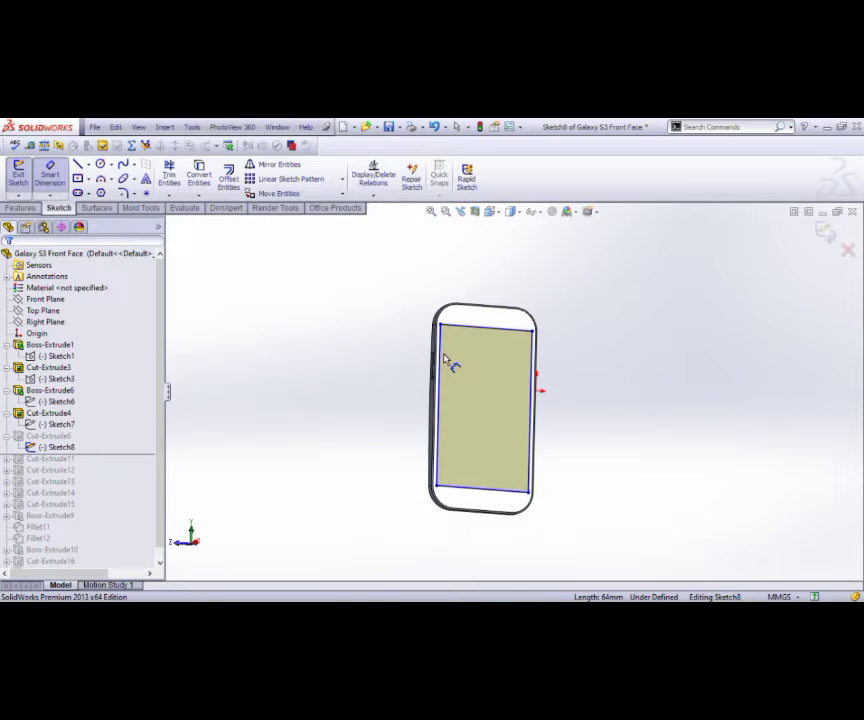
left_click(439, 370)
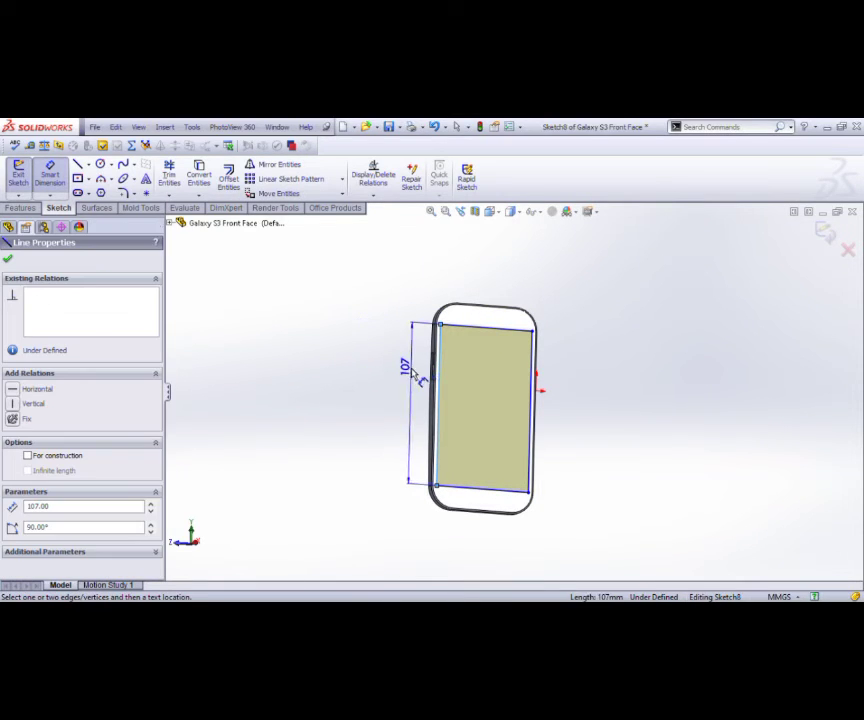
key("Escape")
left_click(18, 172)
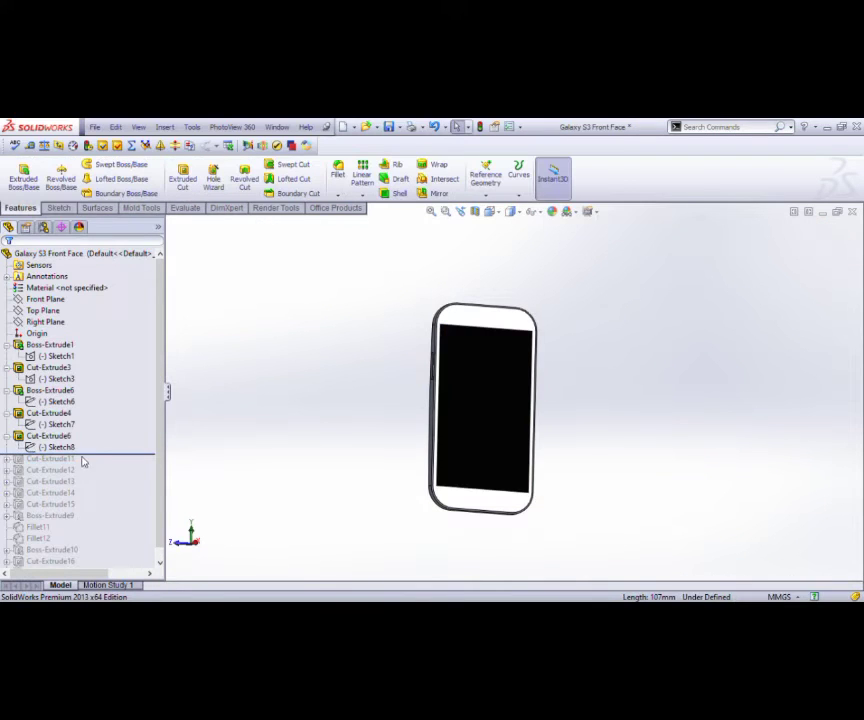
Open Cut-Extrude11's Sketch9, check the 4 mm camera circle, and exit the sketch.
left_click(7, 458)
left_click(35, 469)
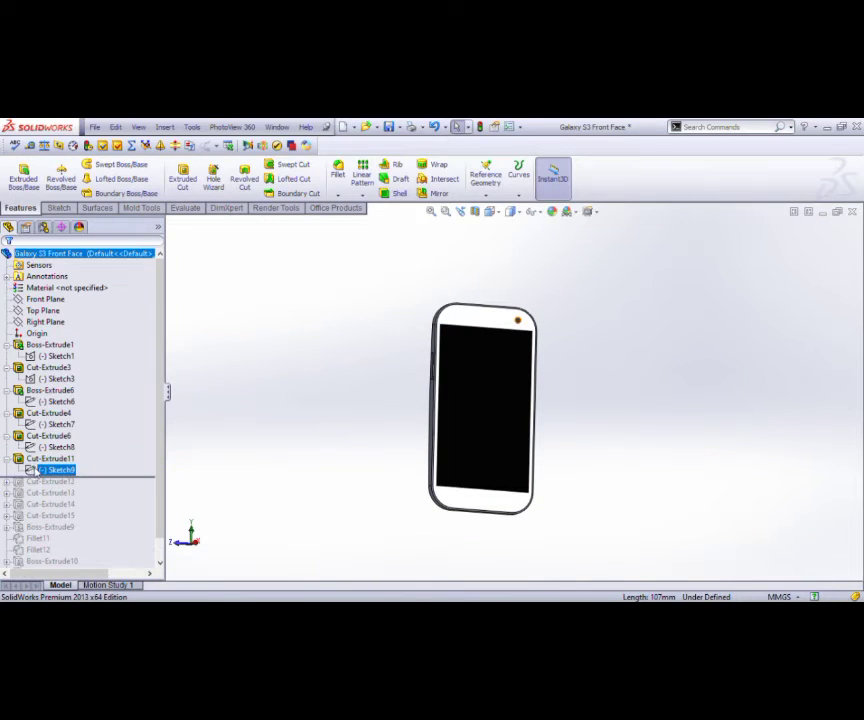
left_click(40, 400)
scroll(506, 314, "down", 5)
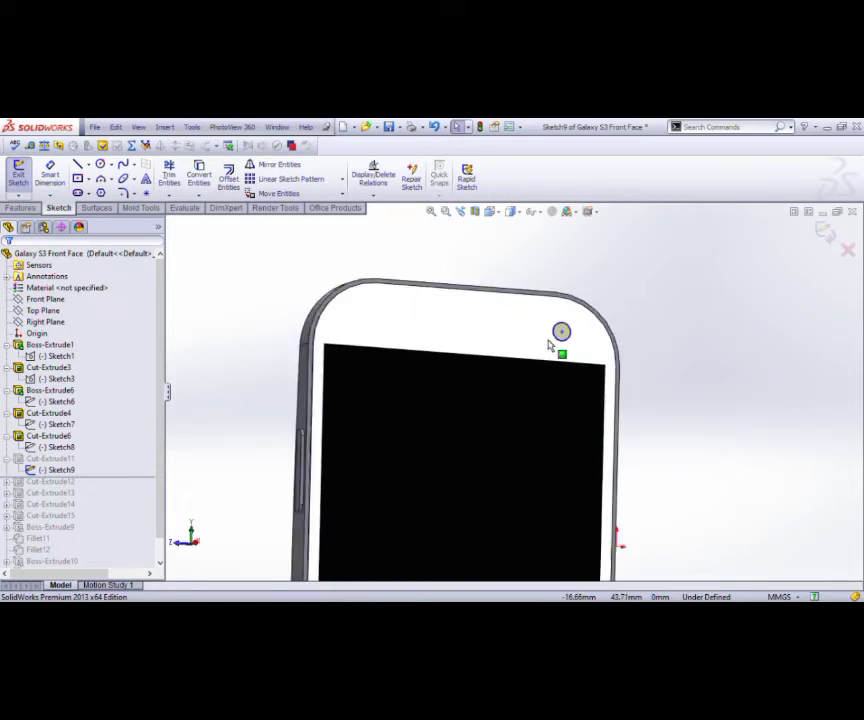
scroll(571, 340, "down", 2)
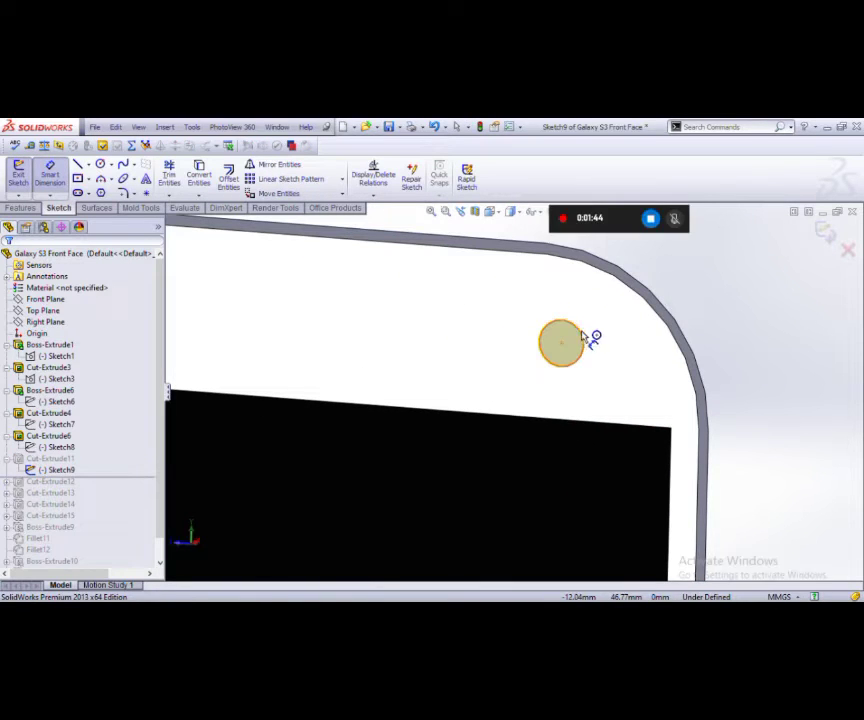
left_click_drag(584, 342, 665, 305)
scroll(620, 335, "up", 10)
scroll(680, 328, "up", 3)
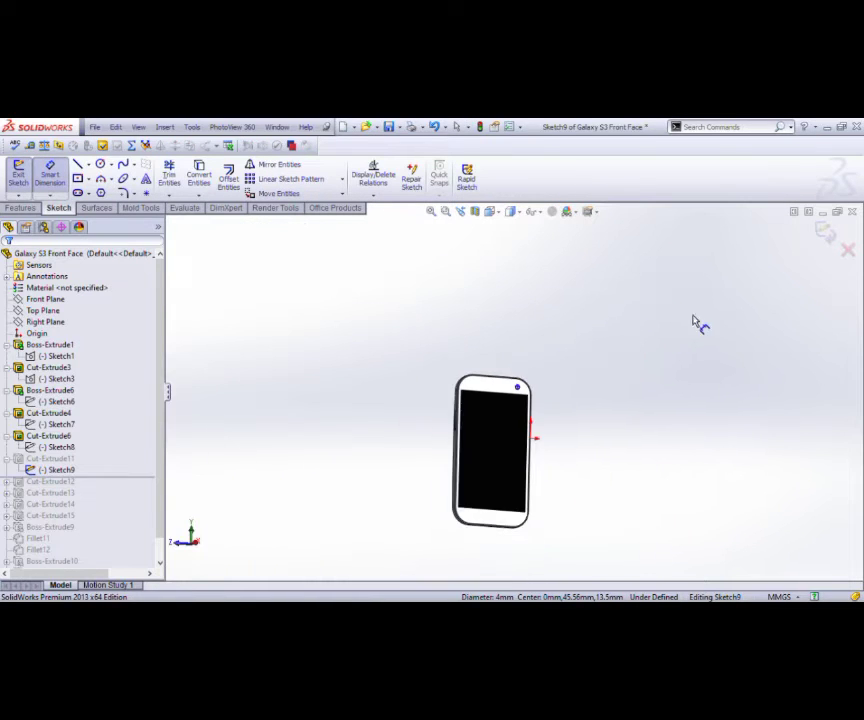
left_click(823, 233)
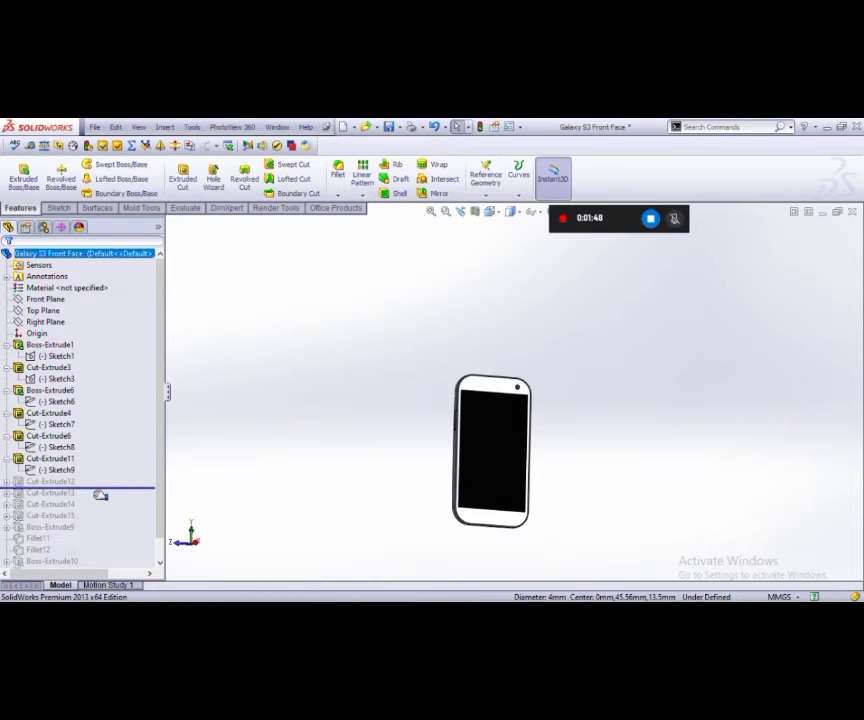
Open Sketch14 of Cut-Extrude12 for editing.
scroll(537, 527, "down", 2)
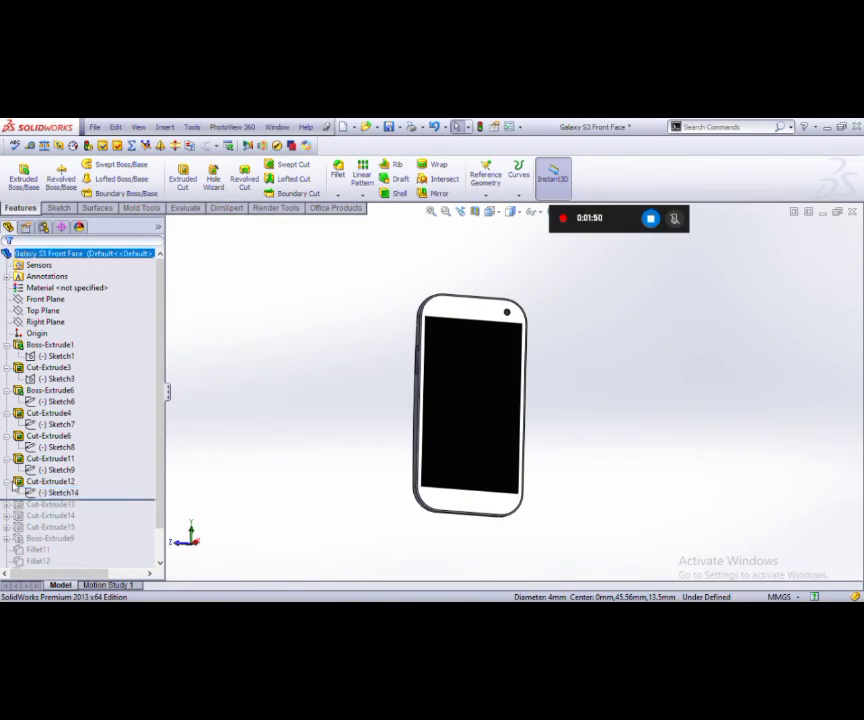
left_click(55, 493)
left_click(60, 466)
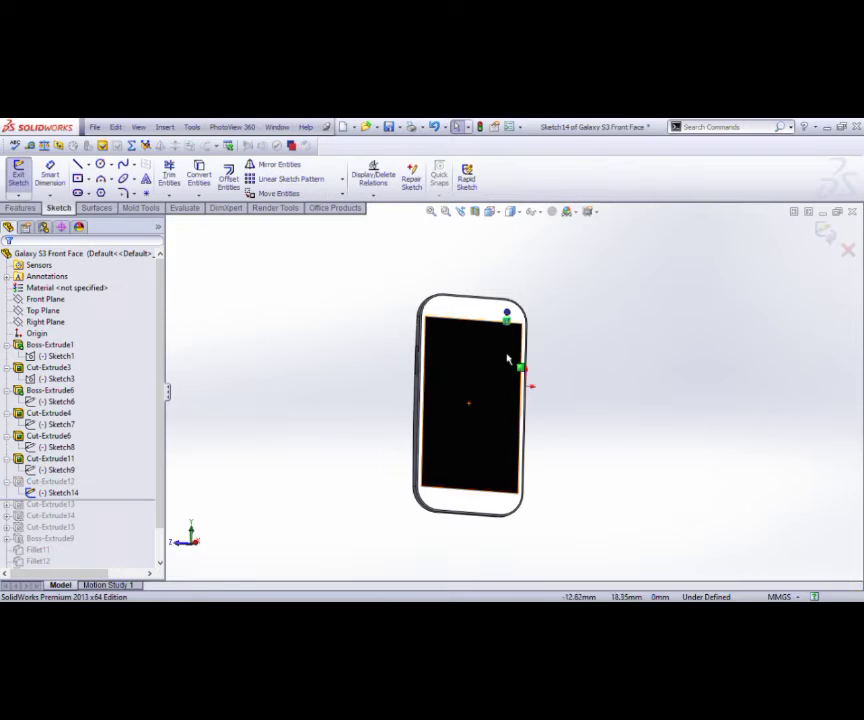
scroll(511, 357, "down", 3)
scroll(521, 293, "down", 3)
scroll(472, 380, "down", 2)
Check the Ø3 circle, exit the sketch, and preview the cut's 0.30 mm depth.
middle_click_drag(448, 367, 416, 372)
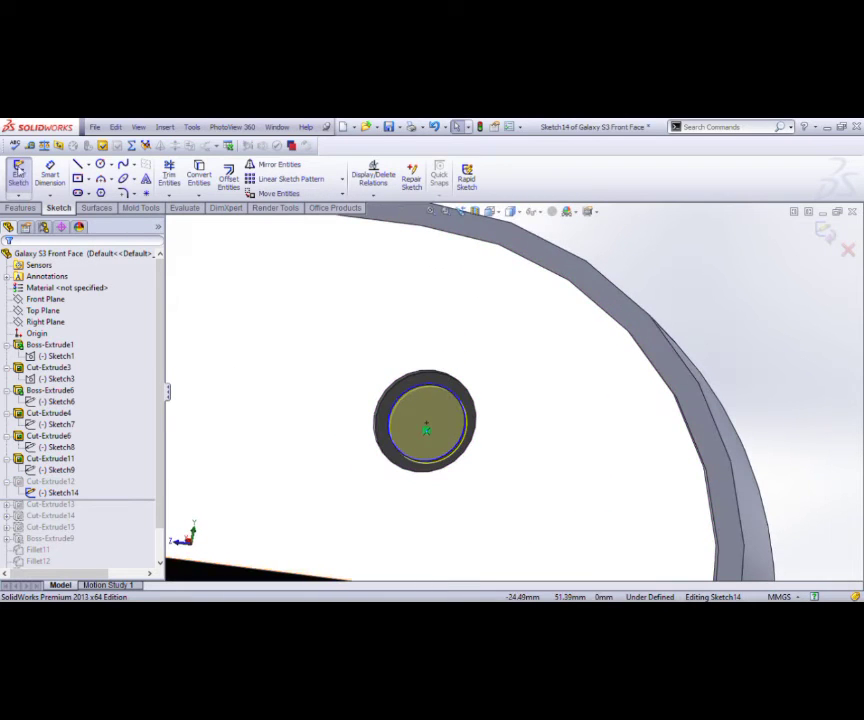
left_click(425, 390)
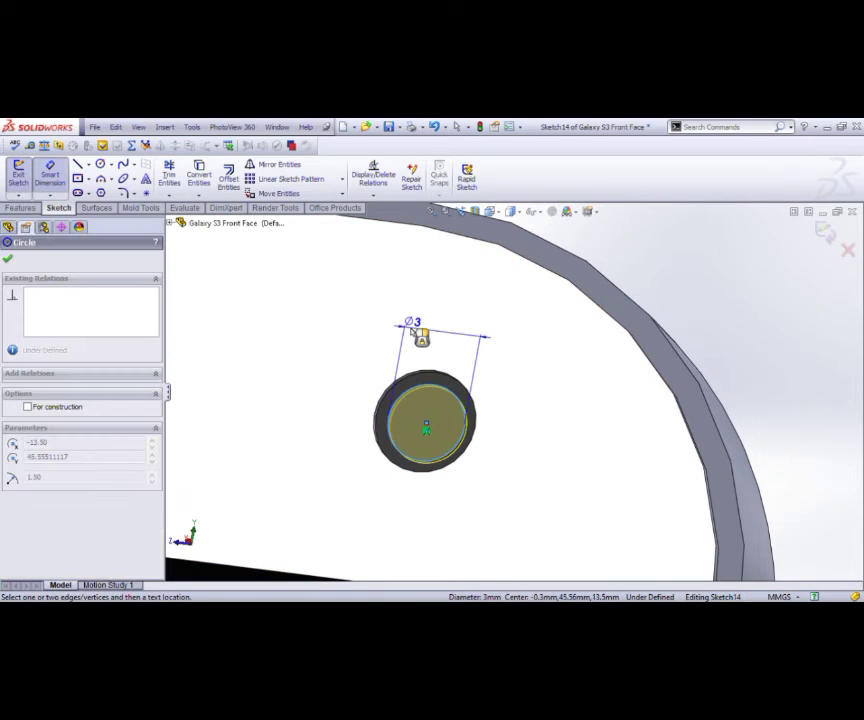
key("Escape")
left_click(823, 231)
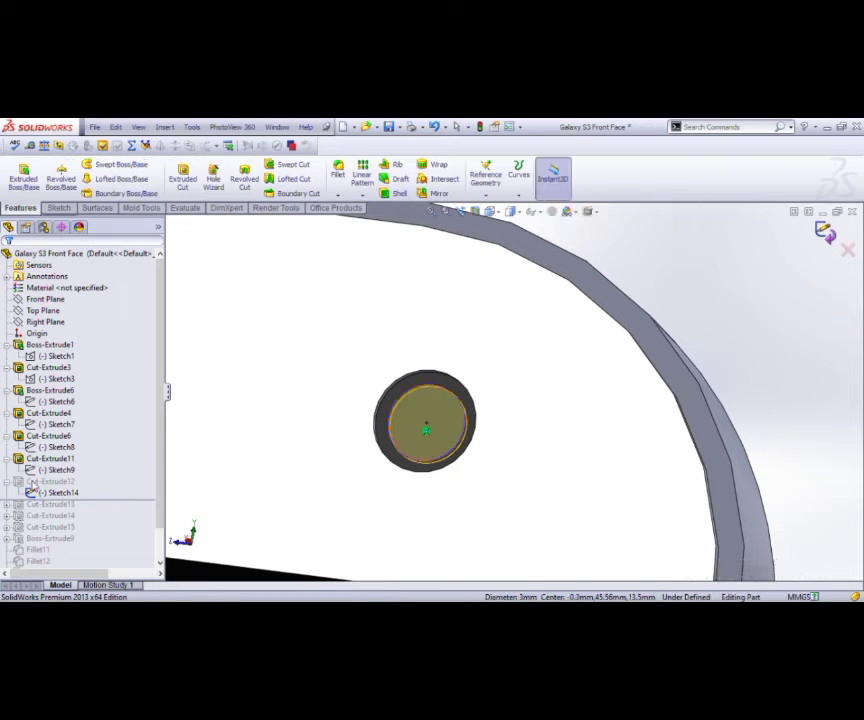
left_click(43, 357)
mouse_move(430, 450)
middle_mouse_down()
mouse_move(500, 477)
mouse_move(118, 370)
middle_mouse_up()
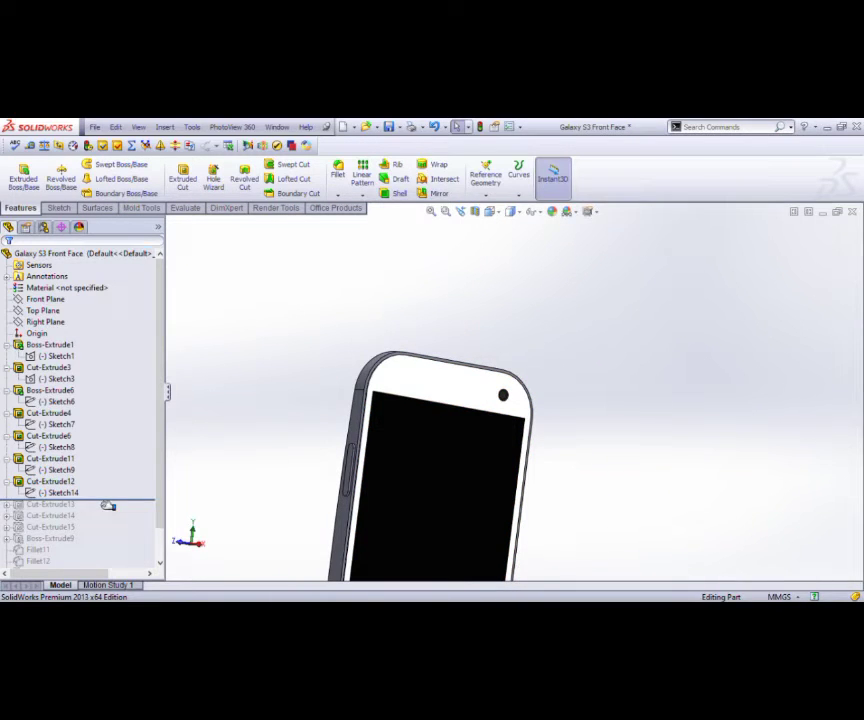
Roll forward past Cut-Extrude13, check its 2 mm inner camera circle, and exit the sketch.
left_click_drag(108, 503, 100, 511)
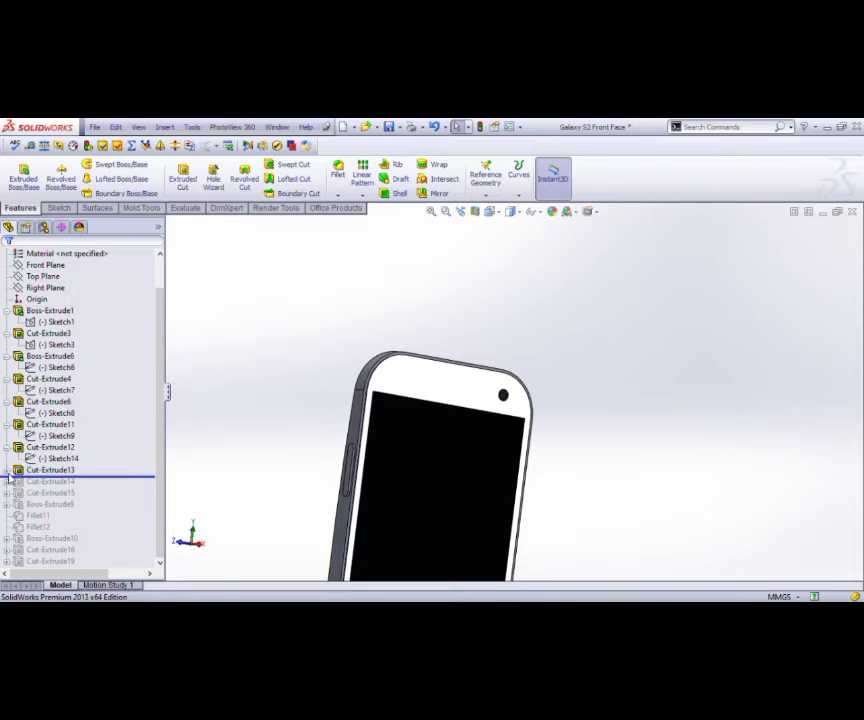
left_click_drag(8, 480, 42, 483)
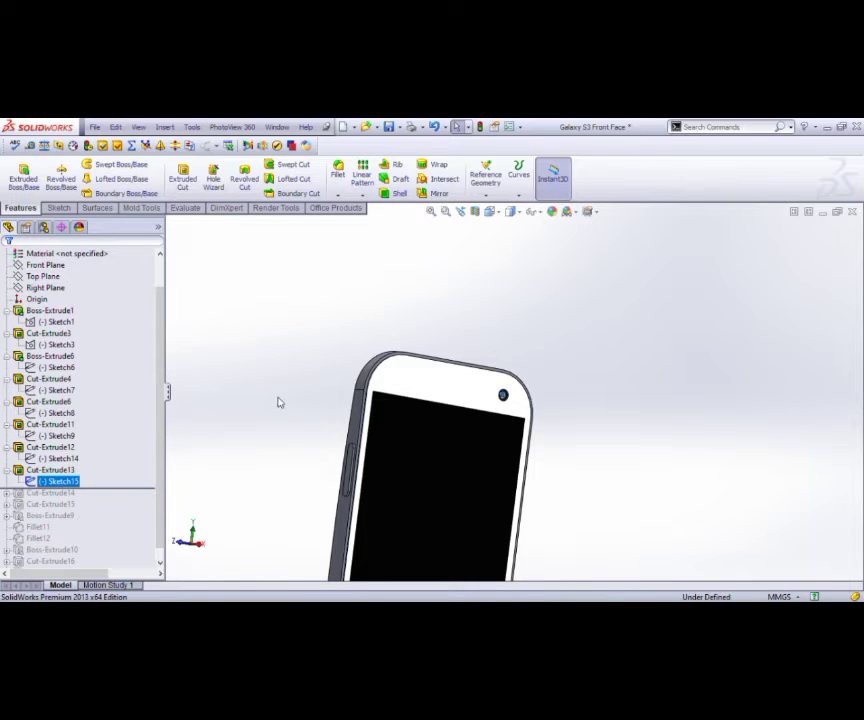
scroll(602, 407, "down", 2)
scroll(532, 424, "down", 4)
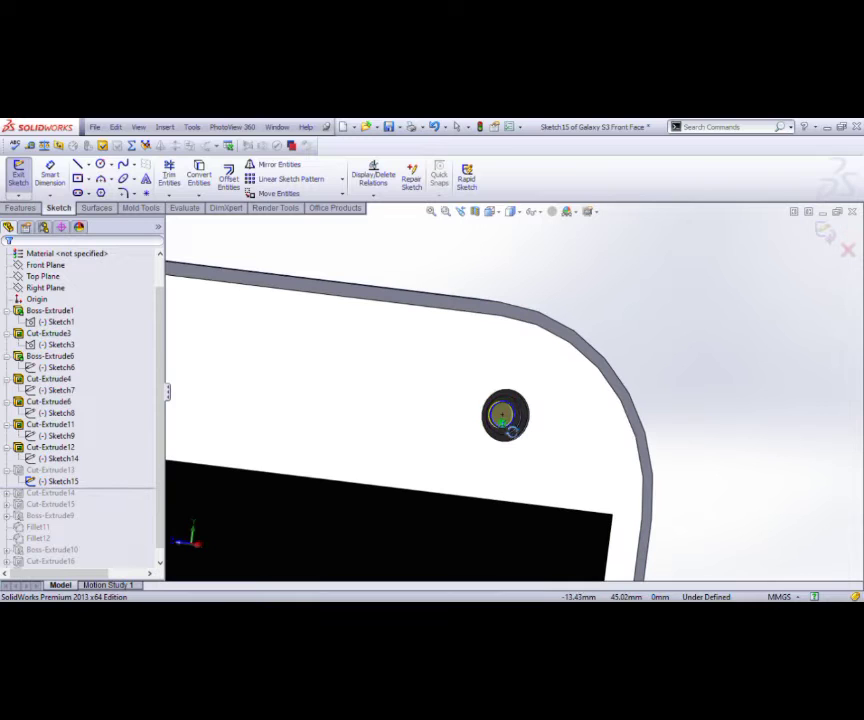
left_click(507, 409)
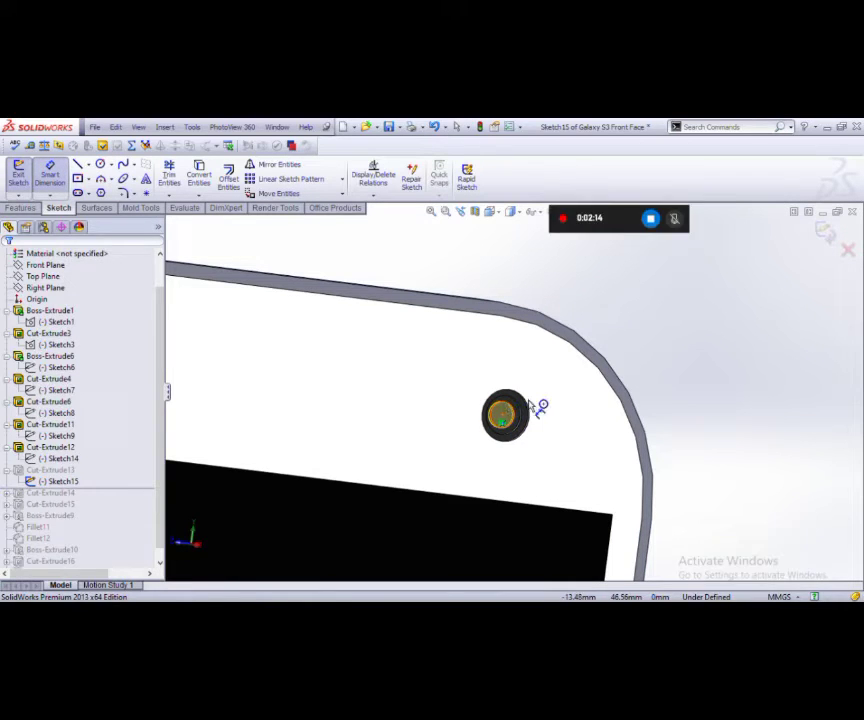
key("Escape")
left_click(823, 232)
Roll forward through Cut-Extrude14, confirm its 1.5 mm circle, and include the two-hole cut.
left_click_drag(100, 494, 96, 505)
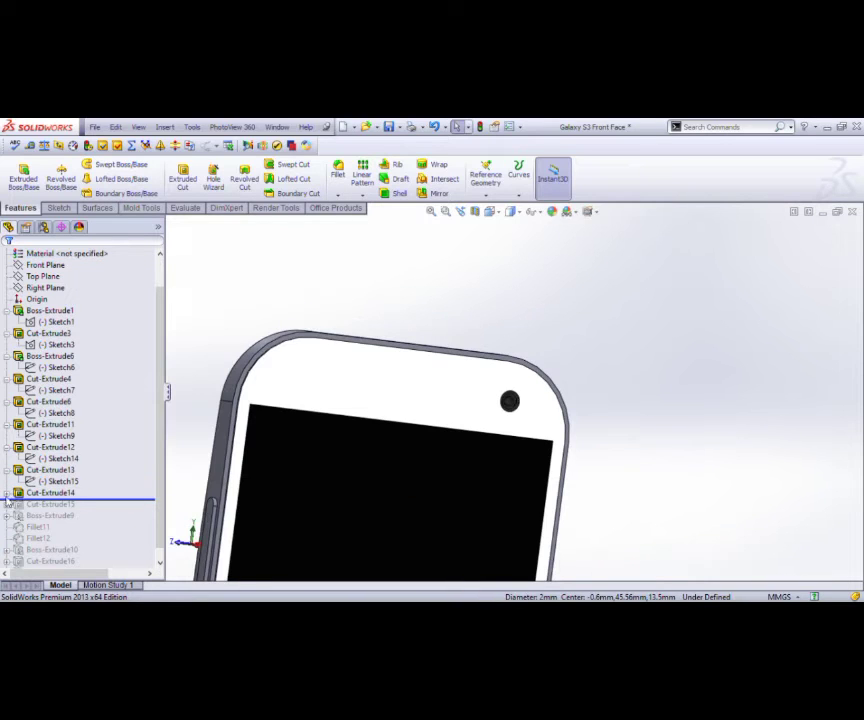
left_click(7, 493)
left_click(50, 504)
left_click(55, 478)
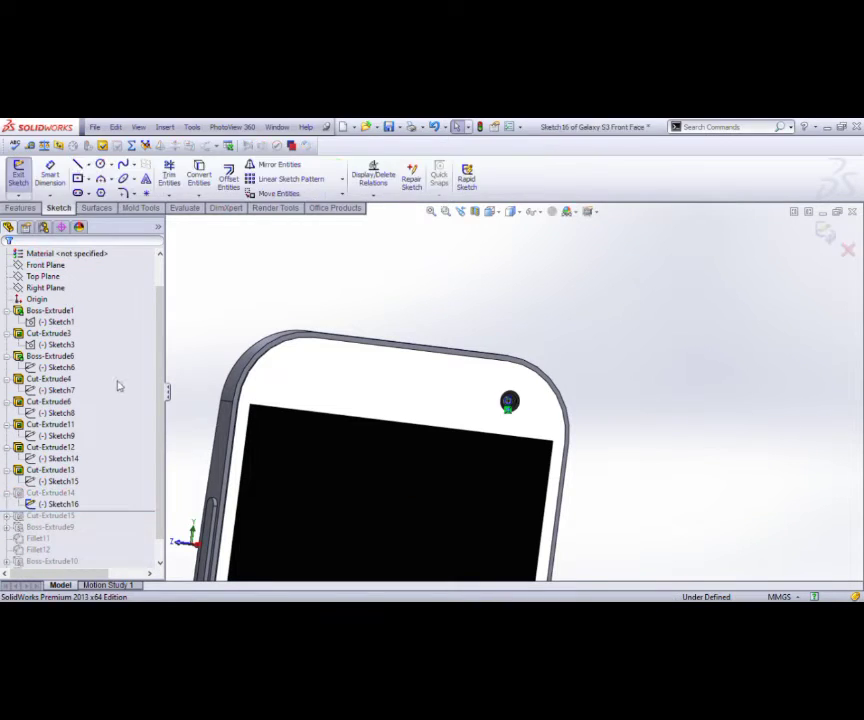
scroll(510, 400, "up", 5)
scroll(500, 390, "up", 4)
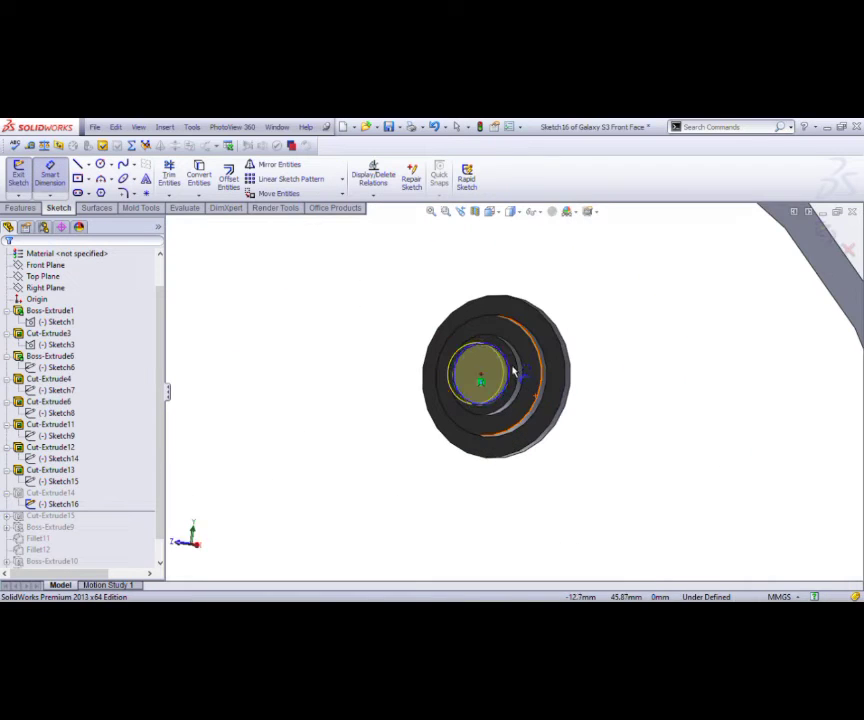
left_click(506, 368)
key("Escape")
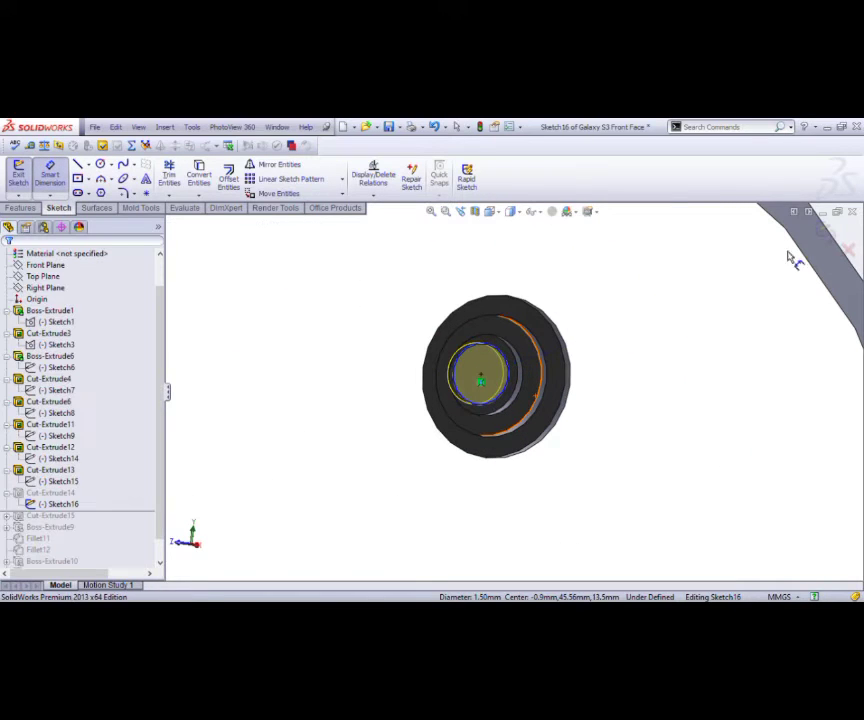
left_click(822, 230)
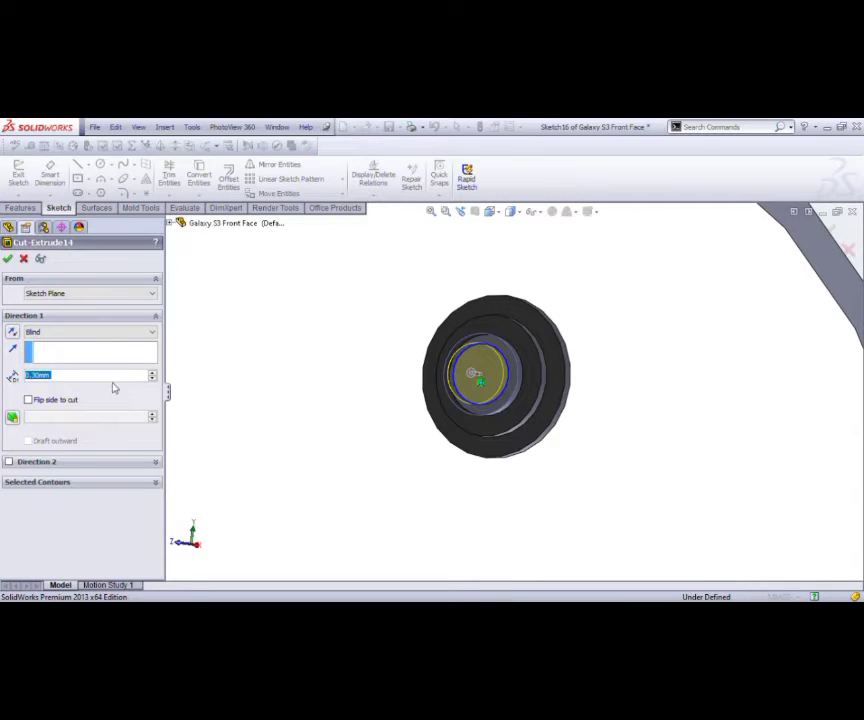
left_click(24, 259)
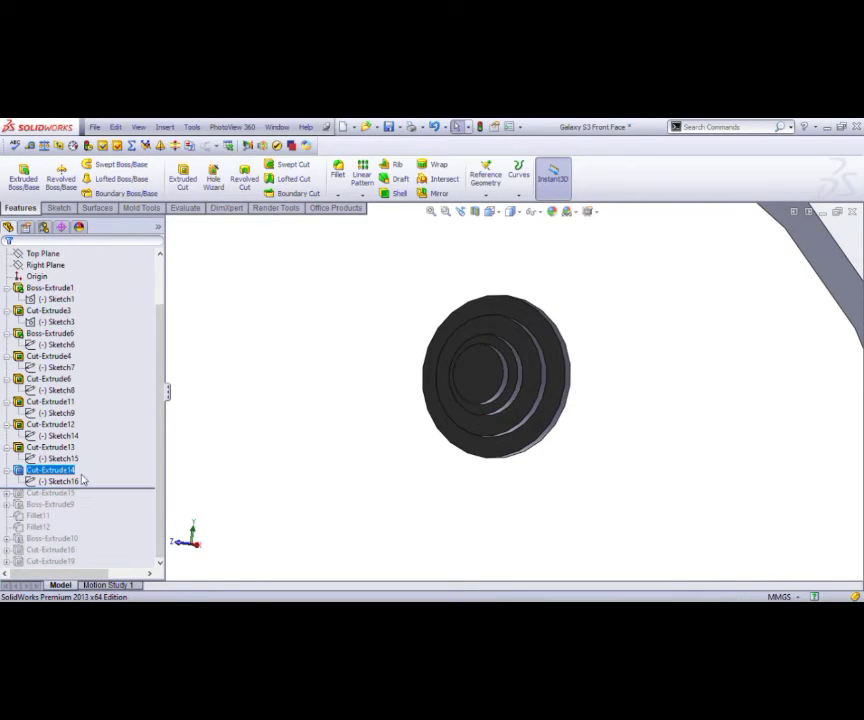
left_click_drag(96, 495, 100, 503)
Open Sketch17 of the two small holes for editing.
scroll(382, 505, "up", 3)
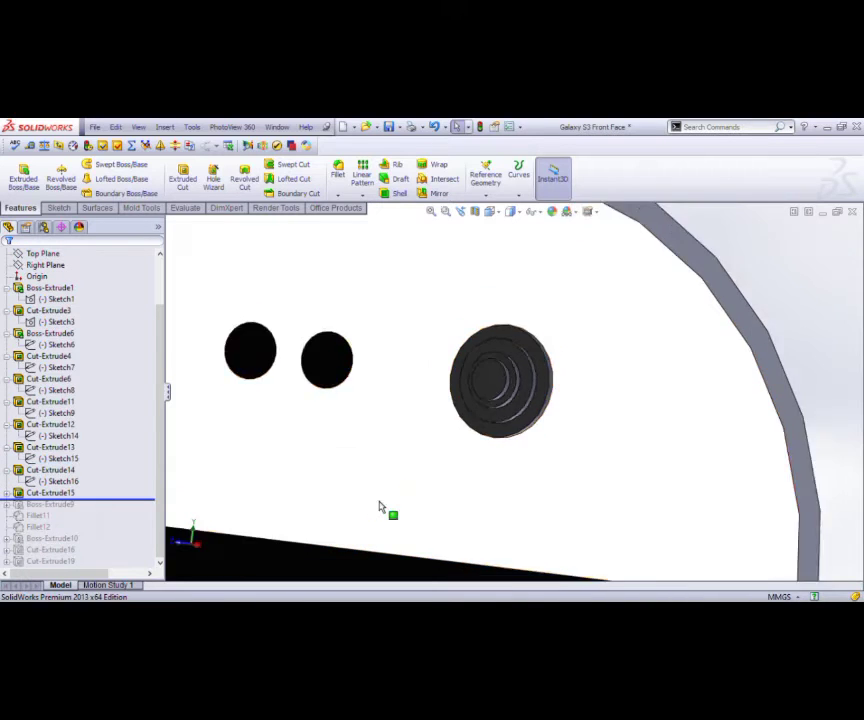
scroll(370, 505, "up", 3)
left_click(7, 493)
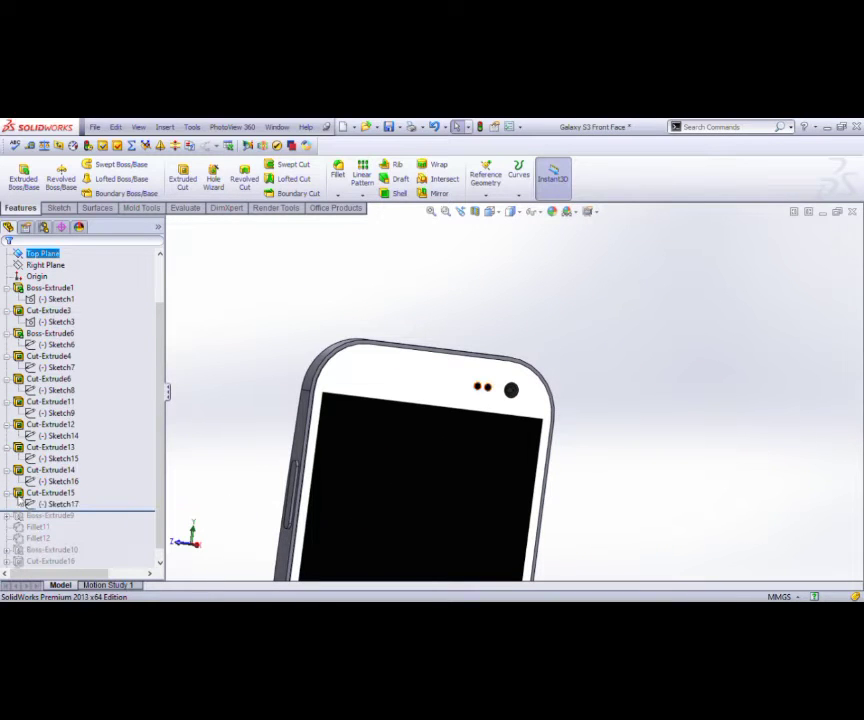
left_click(58, 504)
left_click(483, 383)
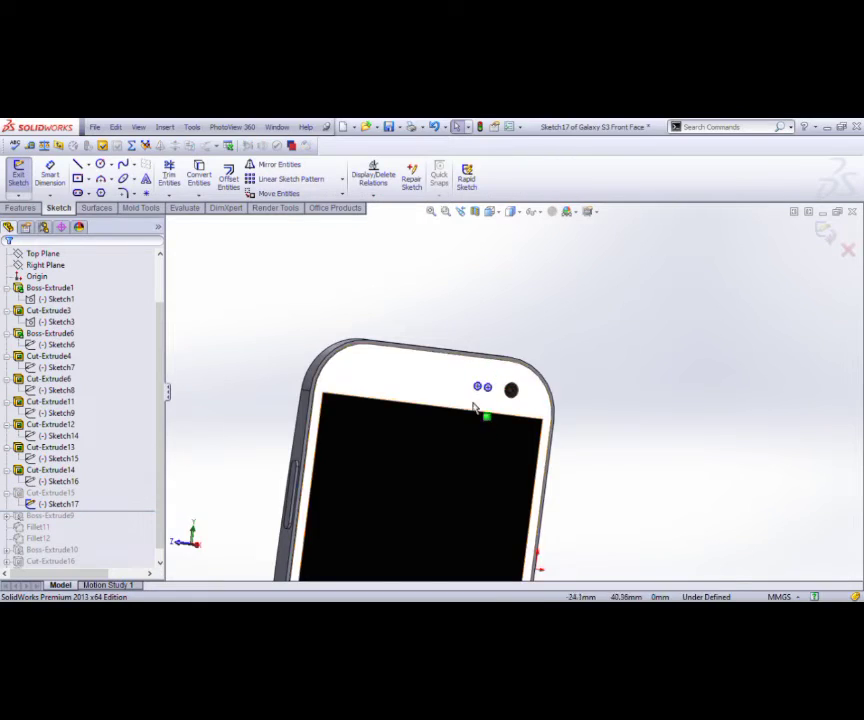
scroll(478, 409, "down", 3)
scroll(495, 395, "down", 2)
scroll(470, 400, "down", 2)
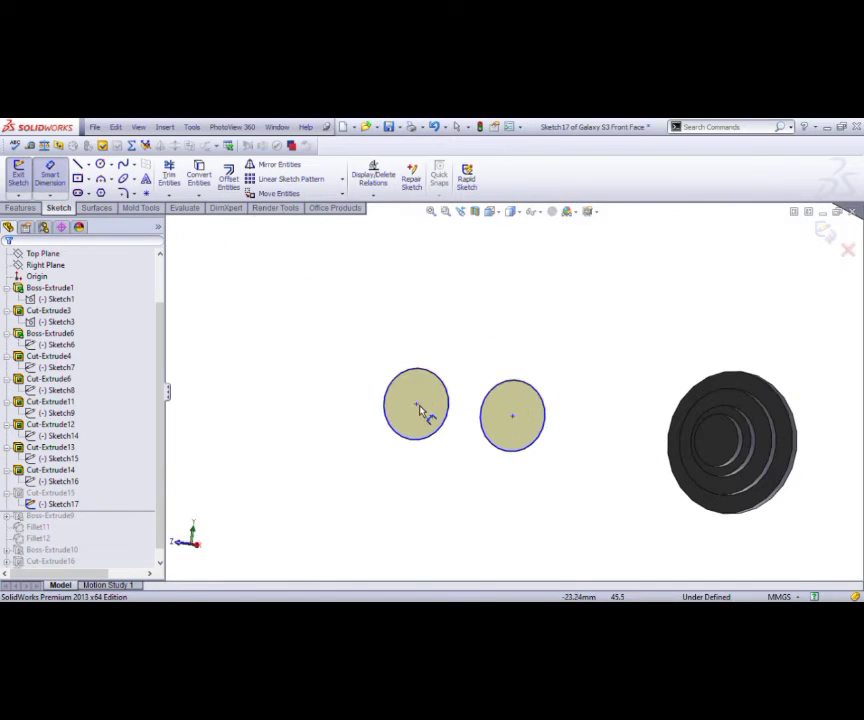
Check the 3 mm spacing between the two 1 mm hole circles.
left_click(416, 403)
left_click(513, 415)
key("Escape")
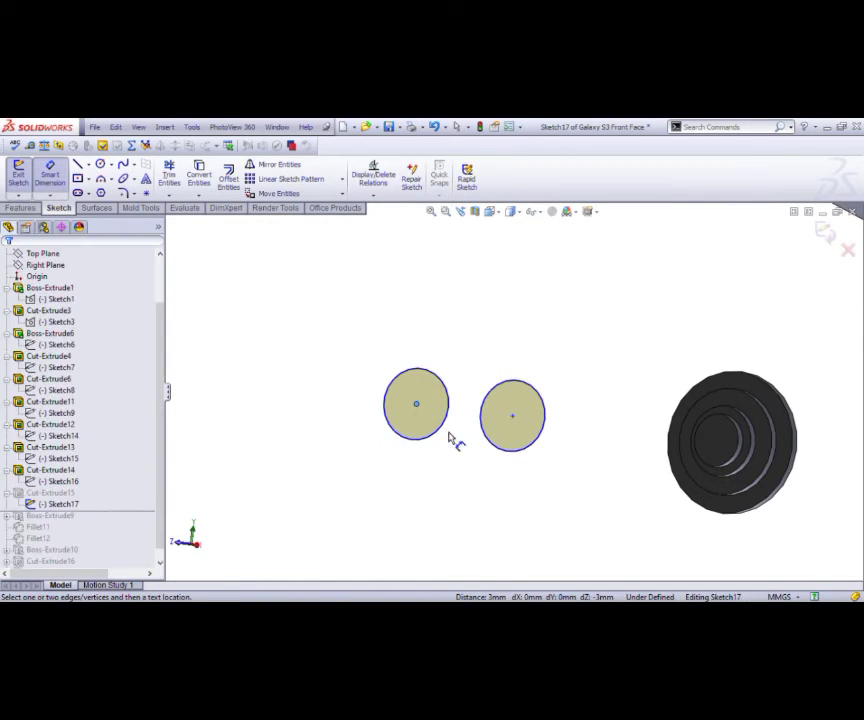
left_click(449, 398)
scroll(468, 350, "up", 3)
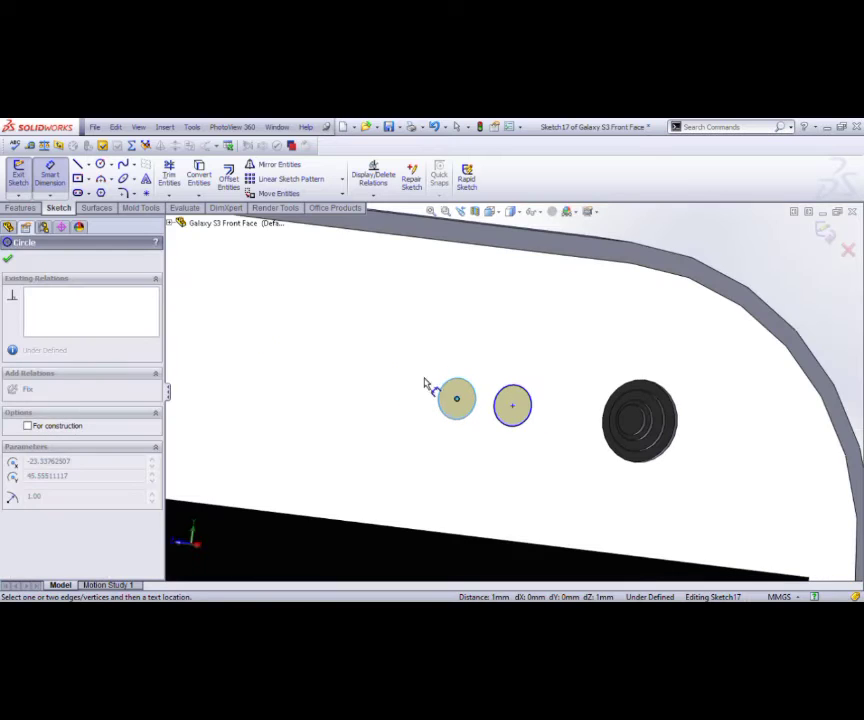
key("Escape")
left_click(522, 392)
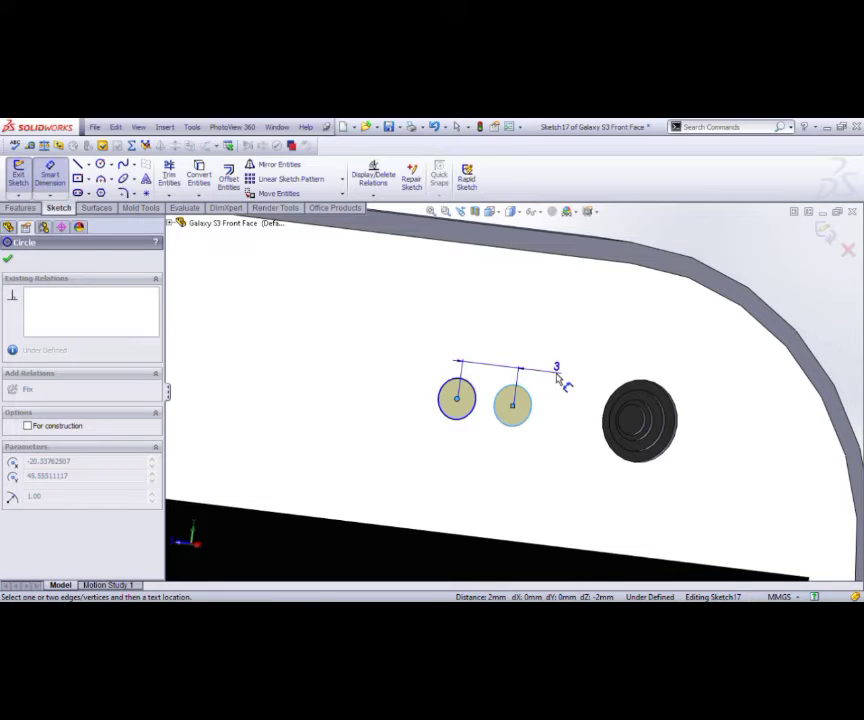
key("Escape")
left_click(538, 405)
key("Escape")
Exit the sketch to rebuild Cut-Extrude15 and roll forward to Boss-Extrude9.
left_click(825, 232)
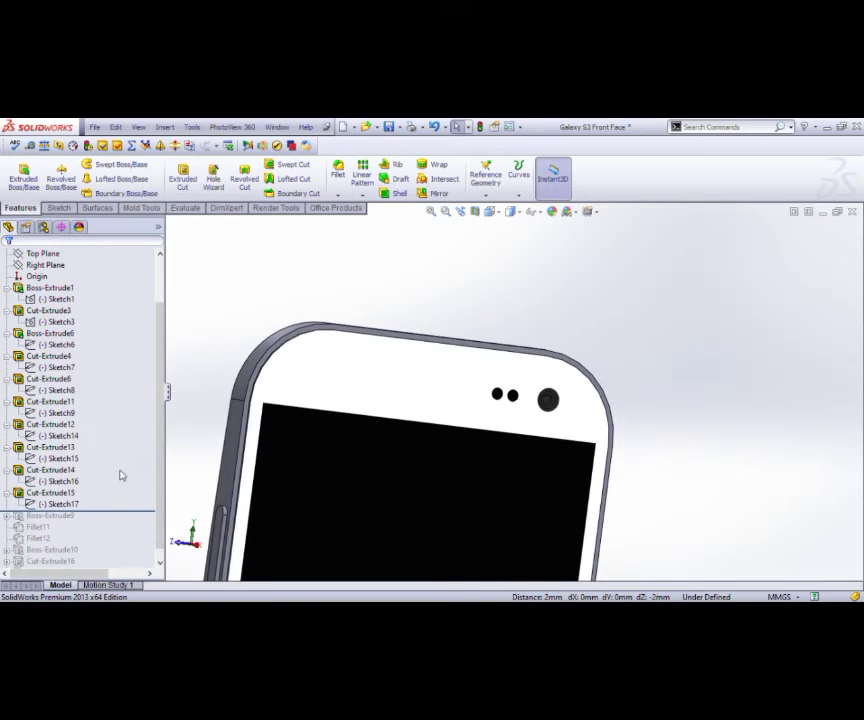
scroll(82, 512, "down", 1)
left_click_drag(96, 506, 96, 512)
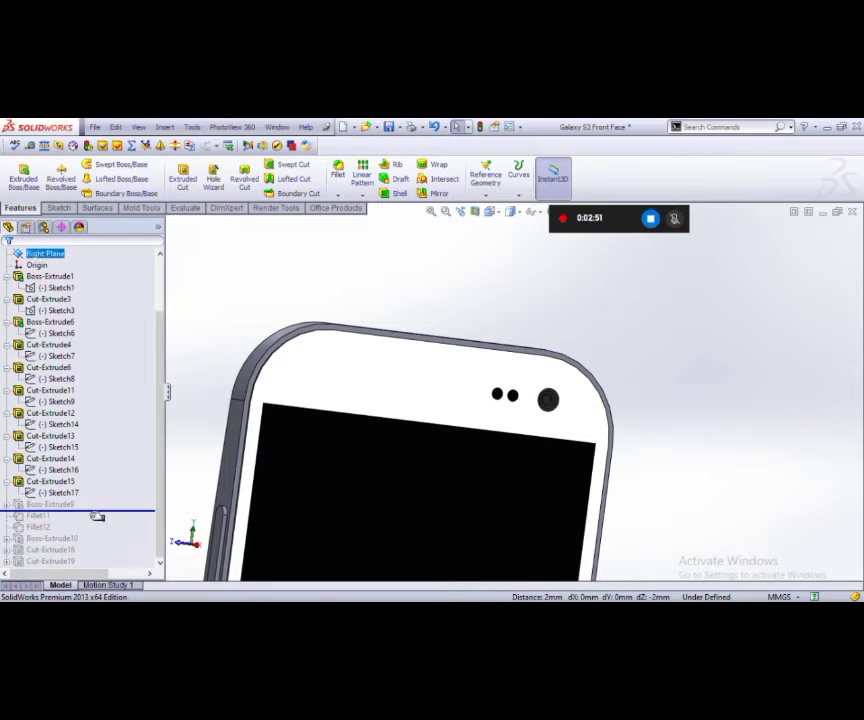
Edit the home button's Sketch18 and try dimensioning its bottom line from the phone's bottom edge.
left_click(8, 505)
left_click(55, 515)
scroll(353, 505, "up", 3)
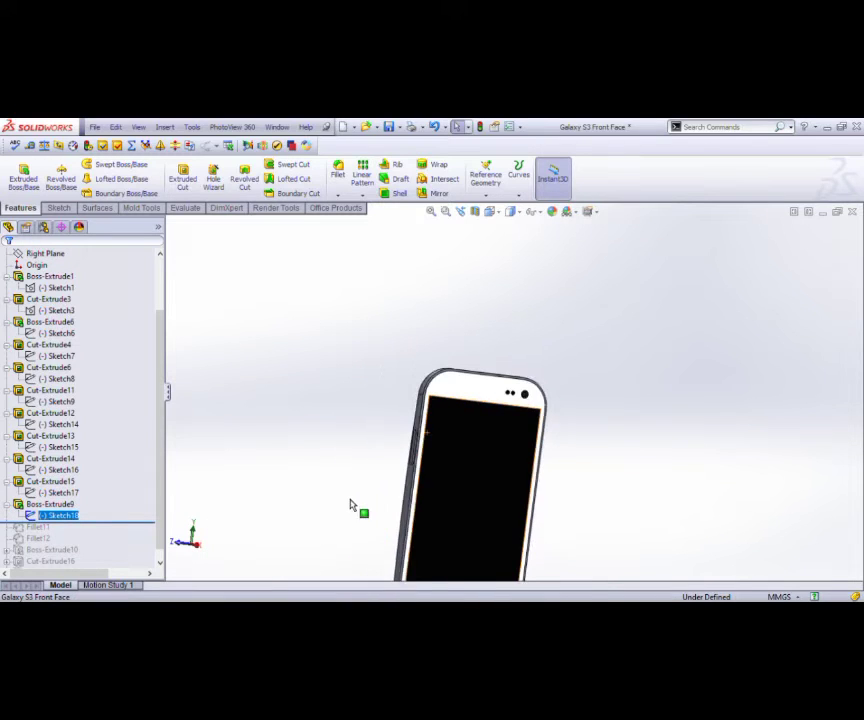
scroll(479, 557, "up", 2)
scroll(505, 460, "down", 5)
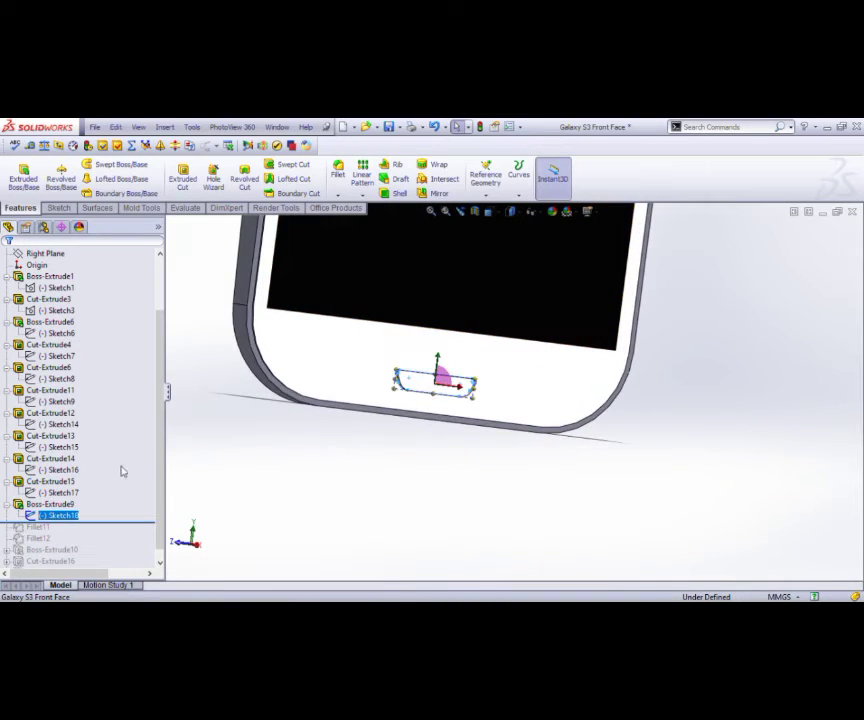
left_click(69, 399)
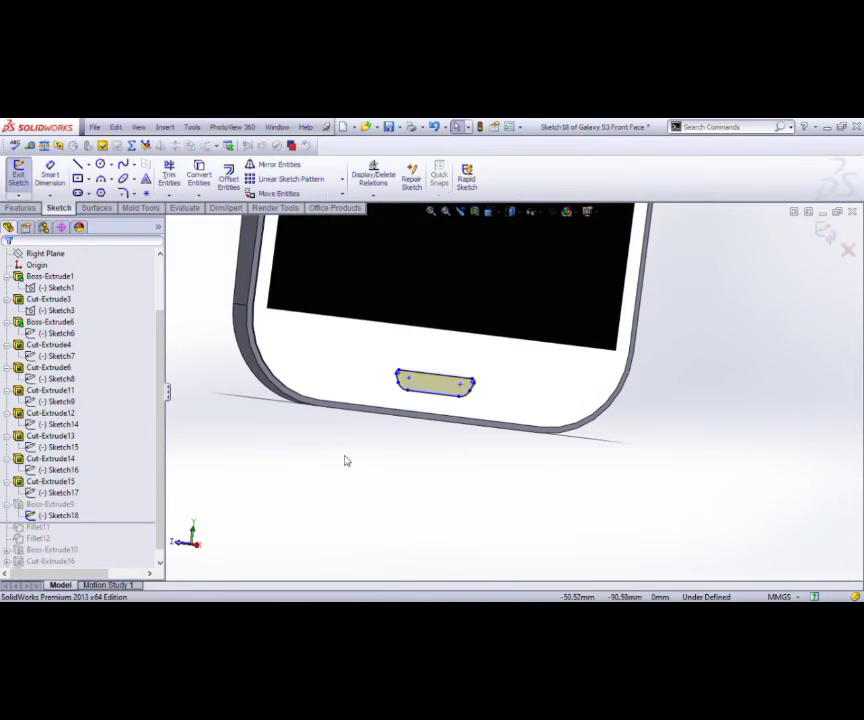
left_click(55, 174)
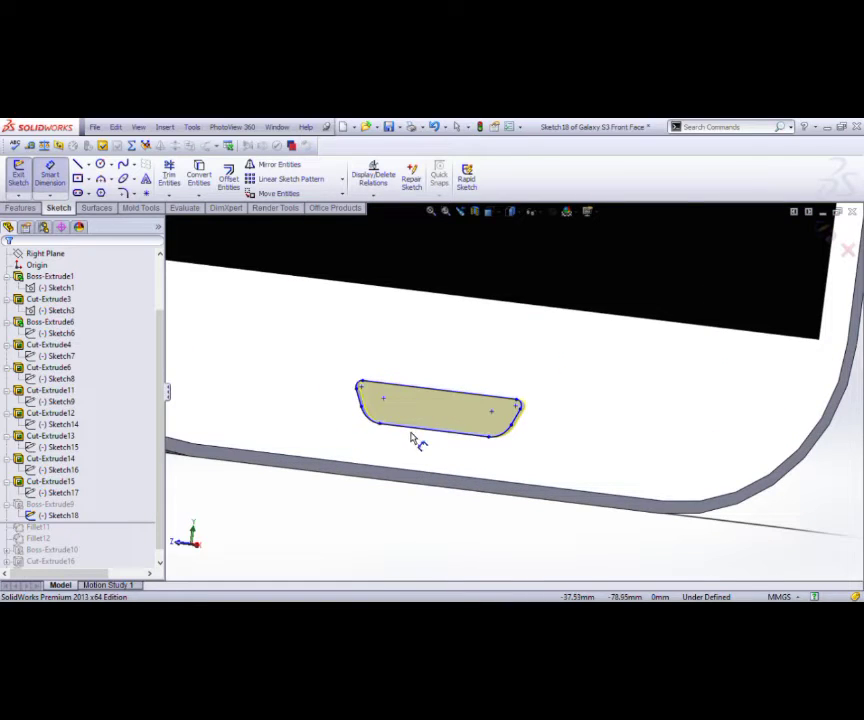
left_click(445, 428)
scroll(462, 438, "up", 3)
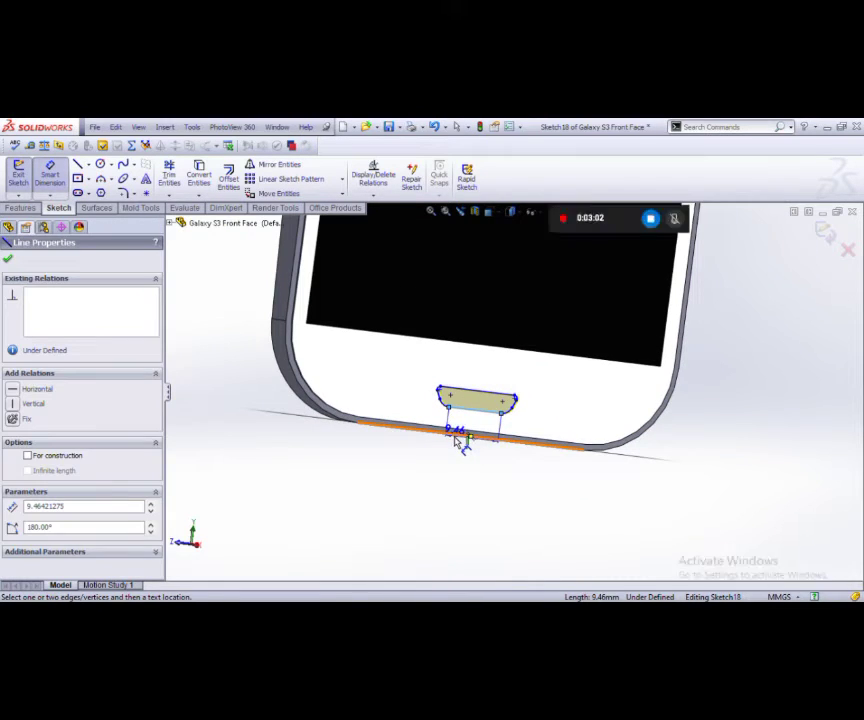
left_click(462, 440)
Try corner-to-corner width dimensions on the home button slot, cancelling each one.
left_click(396, 398)
scroll(456, 405, "up", 2)
key("Escape")
scroll(452, 400, "up", 2)
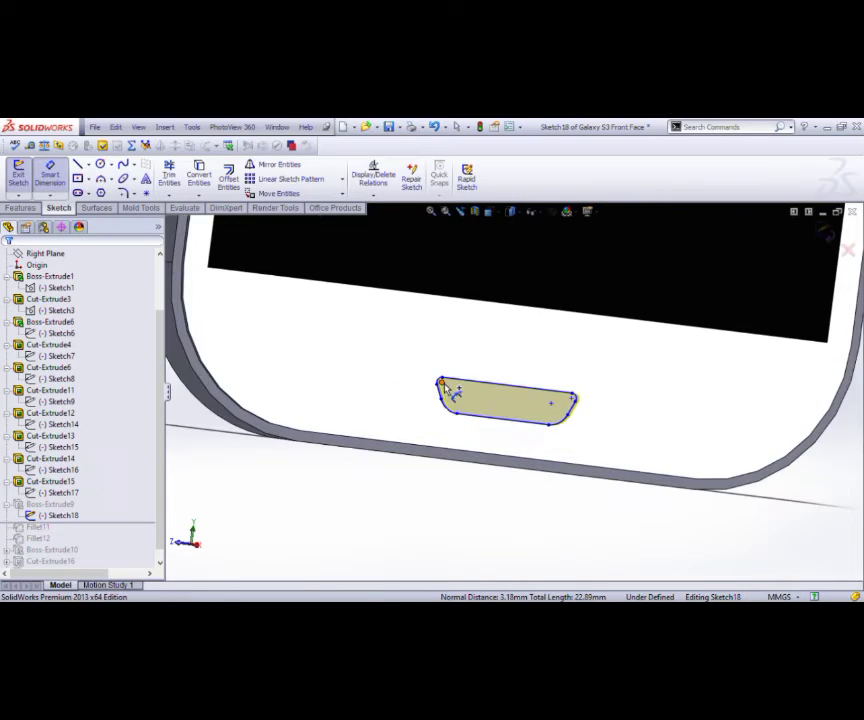
scroll(450, 392, "up", 2)
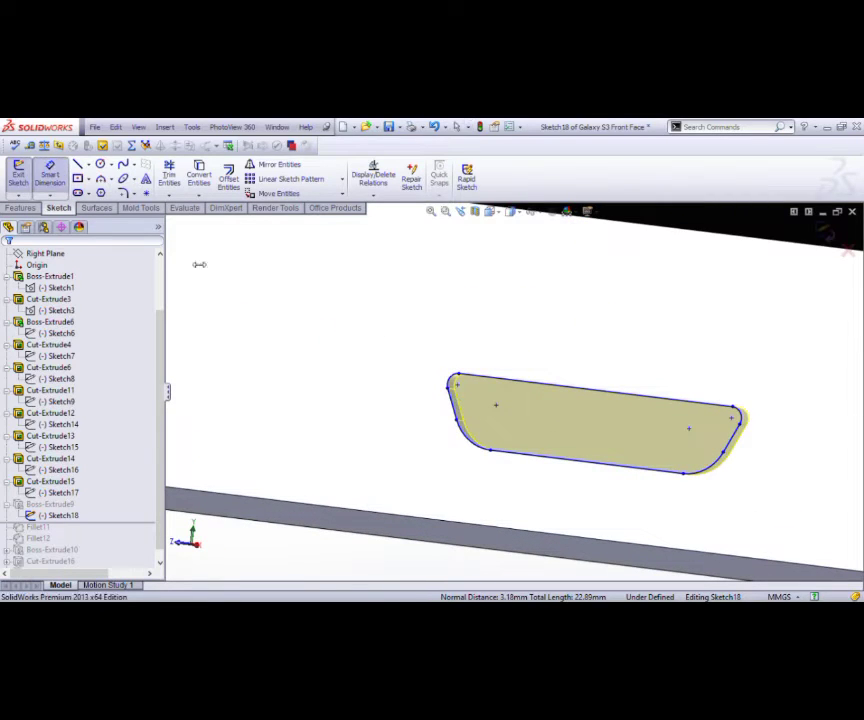
left_click(448, 390)
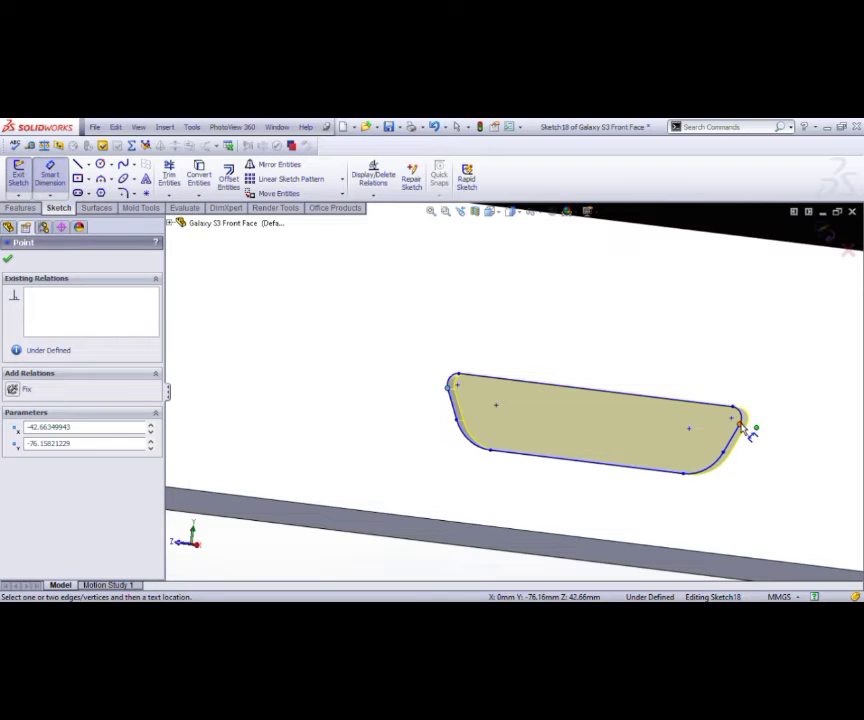
left_click(741, 428)
key("Escape")
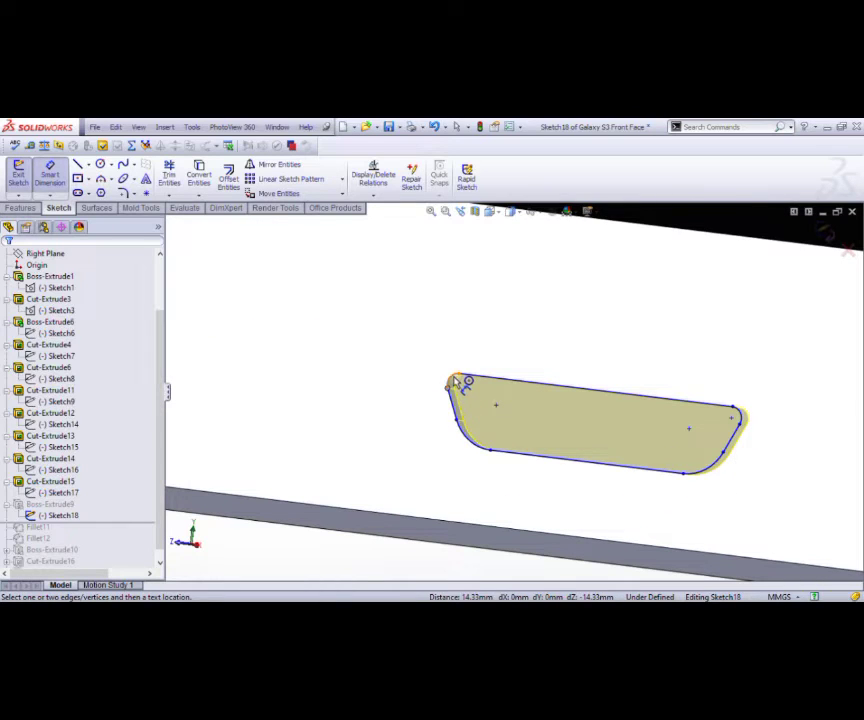
left_click(455, 381)
key("Escape")
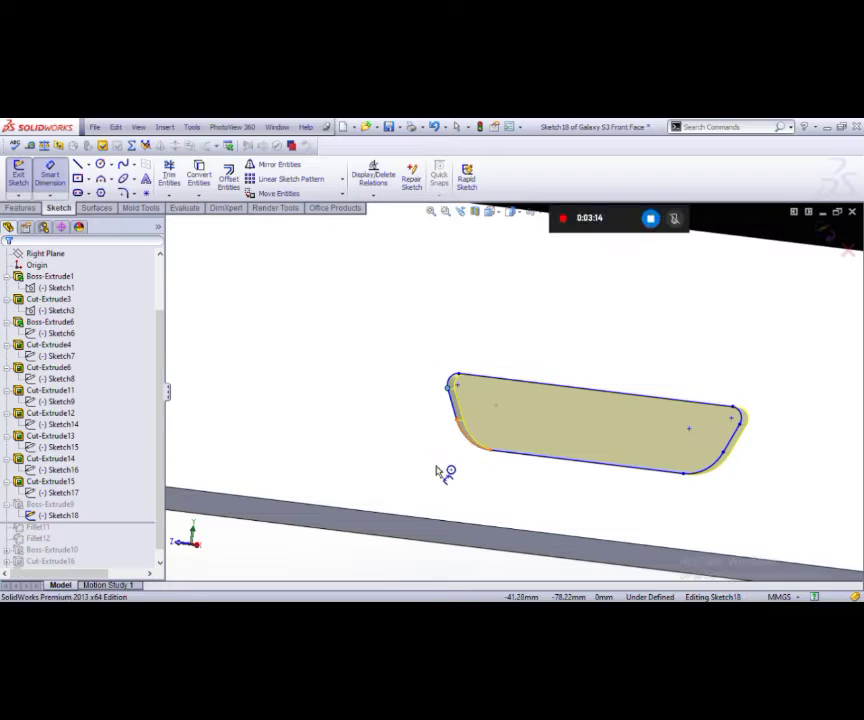
left_click(497, 405)
key("Escape")
scroll(482, 440, "up", 5)
Exit the sketch, close Boss-Extrude9 unchanged, and roll the model forward past Fillet11.
middle_click_drag(550, 288, 725, 256)
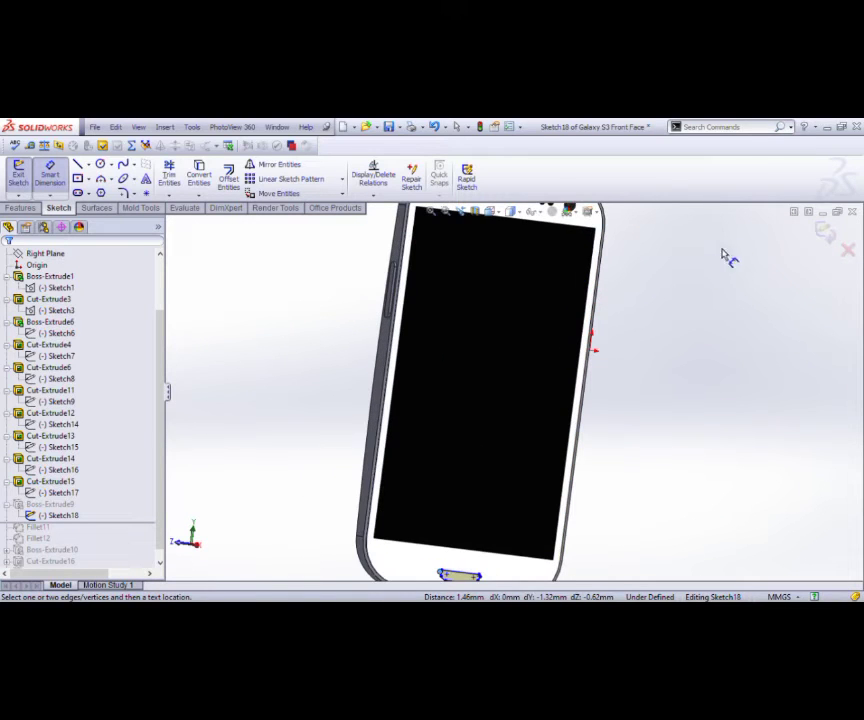
left_click(826, 232)
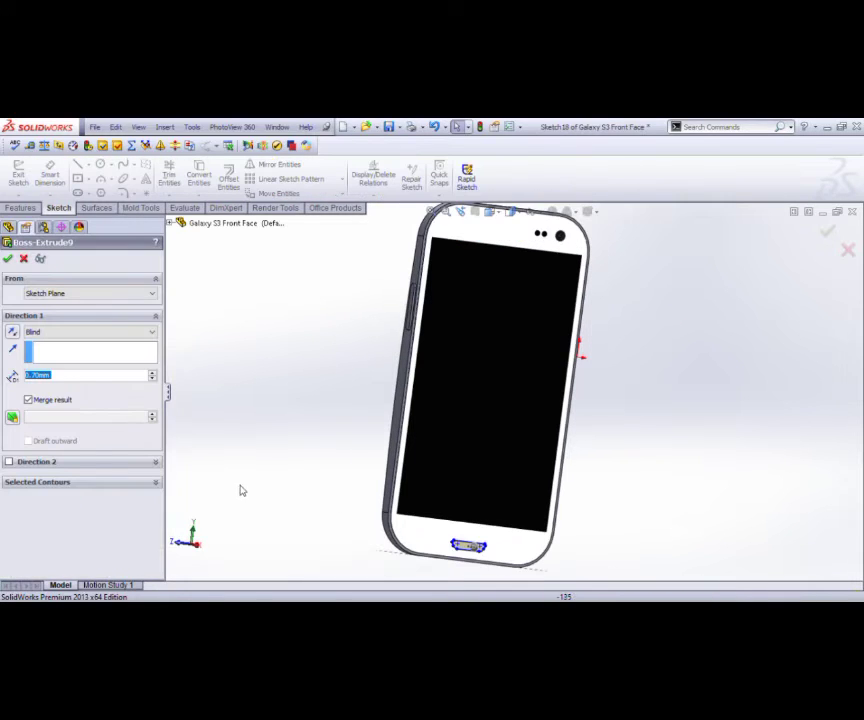
left_click(24, 259)
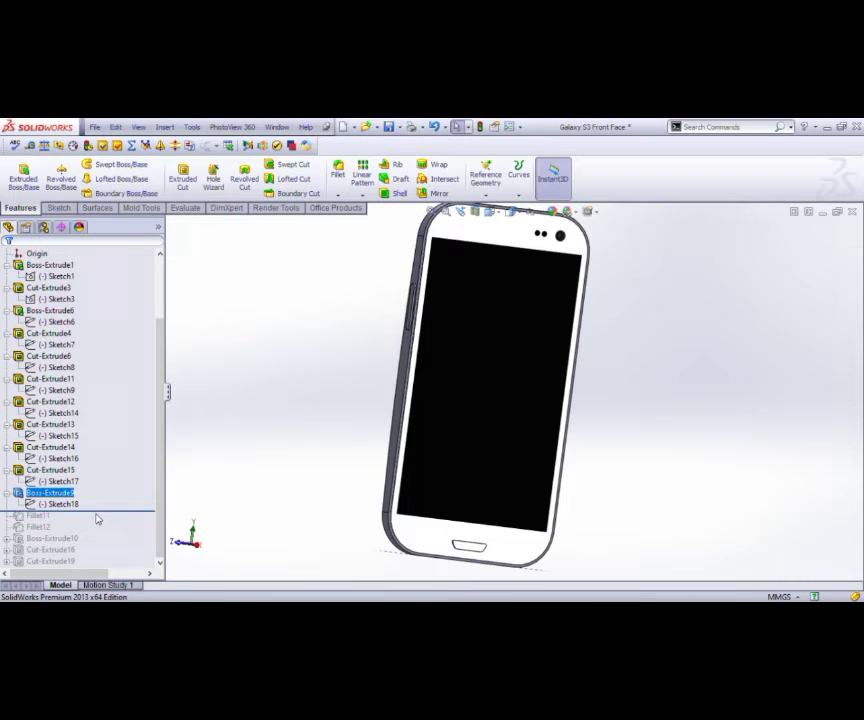
left_click_drag(97, 518, 106, 525)
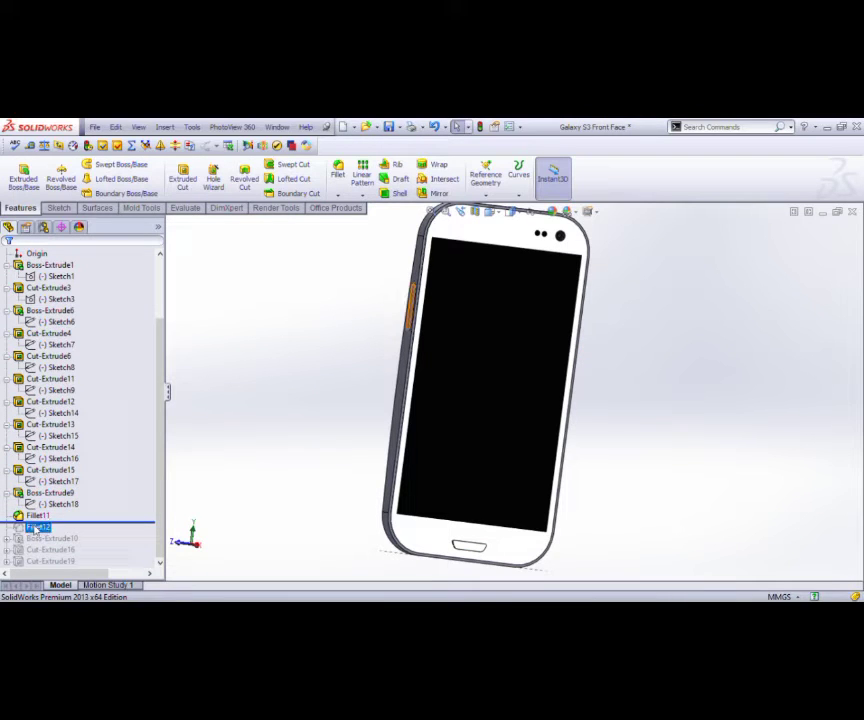
Review Fillet11 without changes and roll the model forward to include Fillet12.
left_click(30, 348)
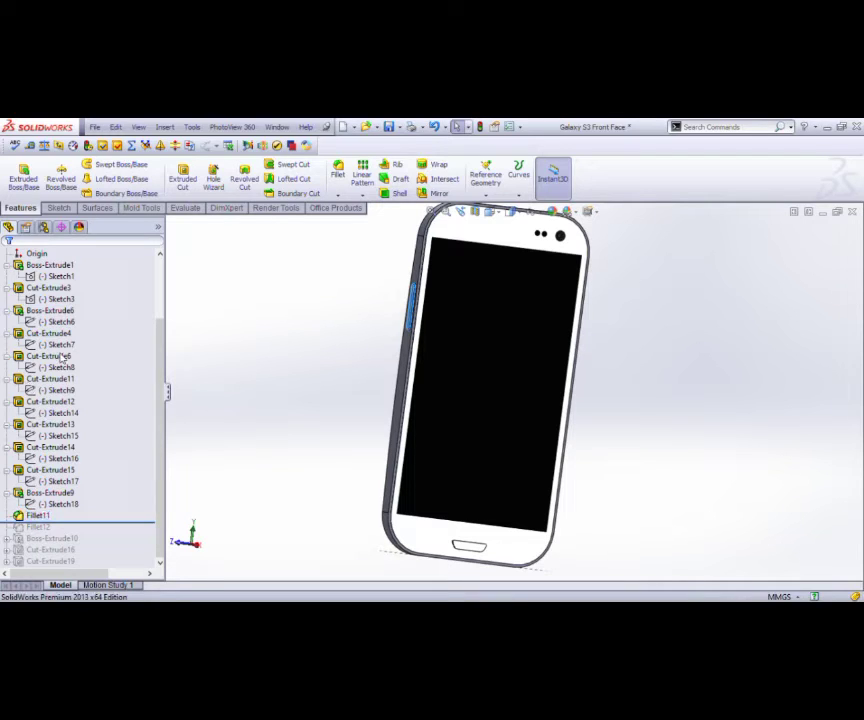
left_click(25, 259)
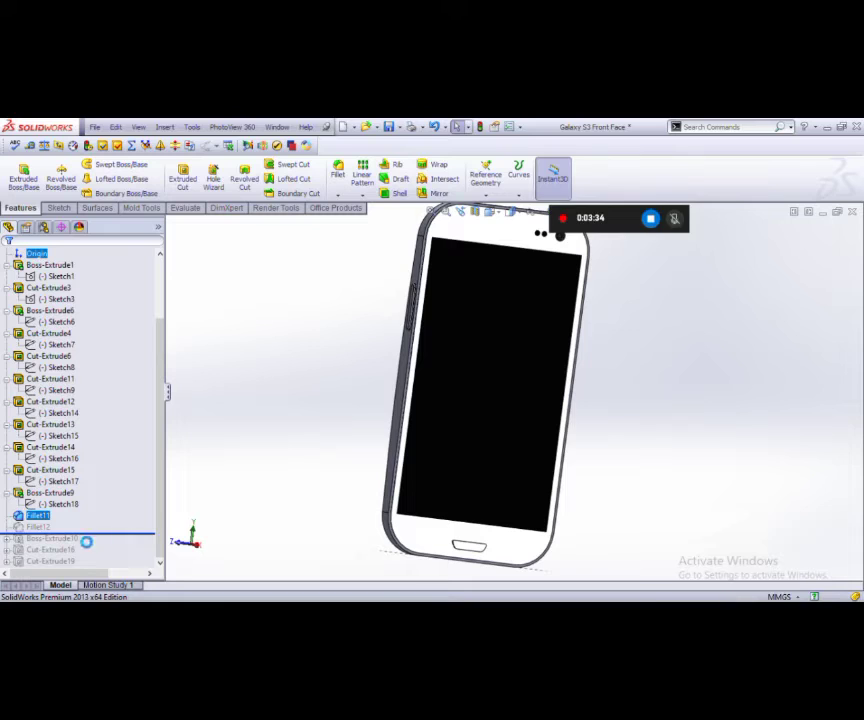
left_click_drag(88, 524, 88, 535)
Review the 0.50 mm Fillet12 unchanged and roll forward to restore the earpiece Boss-Extrude10.
left_click(45, 349)
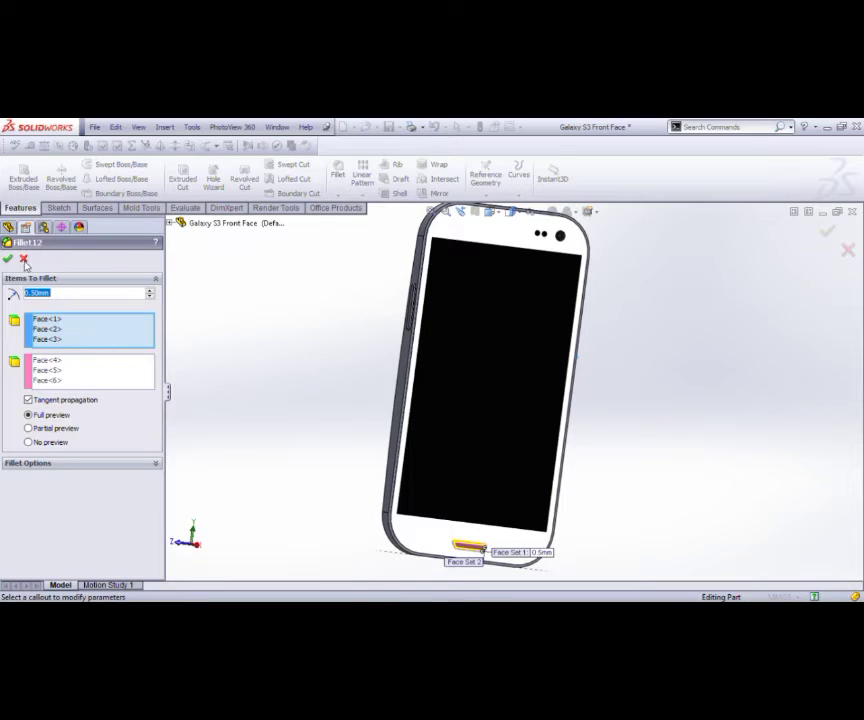
left_click(24, 260)
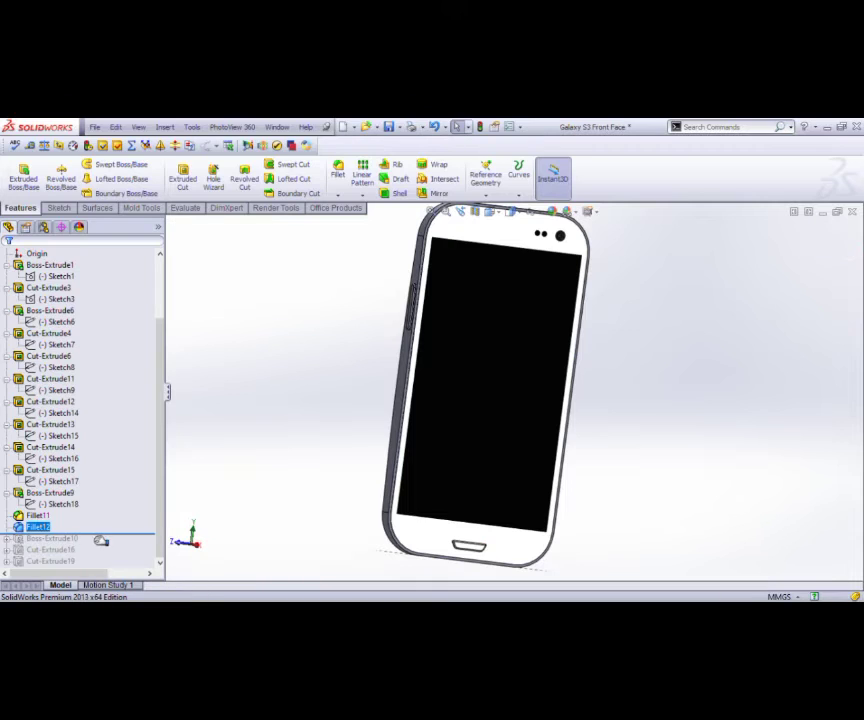
left_click_drag(100, 540, 12, 549)
left_click(8, 539)
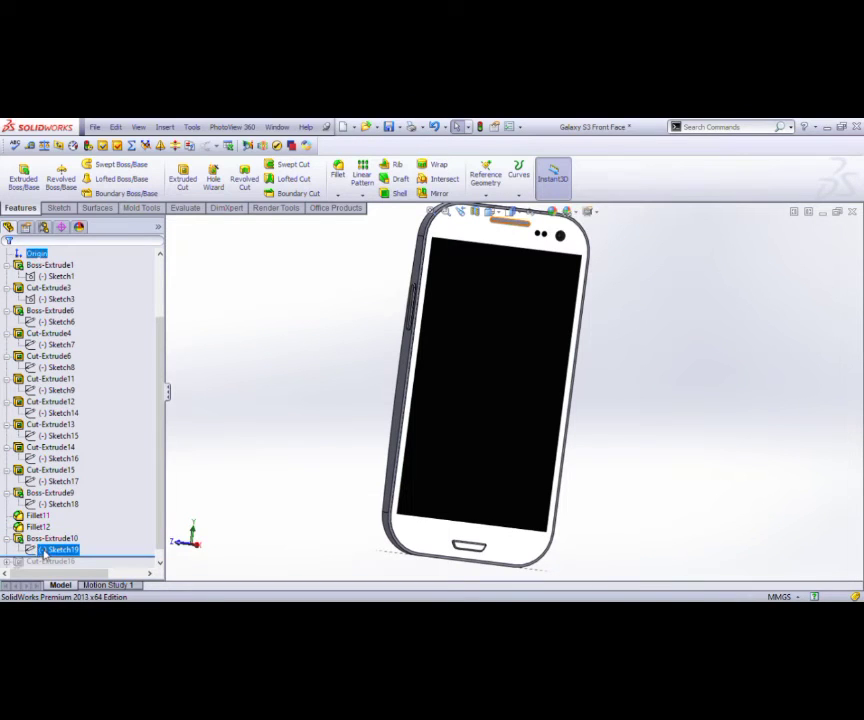
left_click(50, 550)
left_click(57, 408)
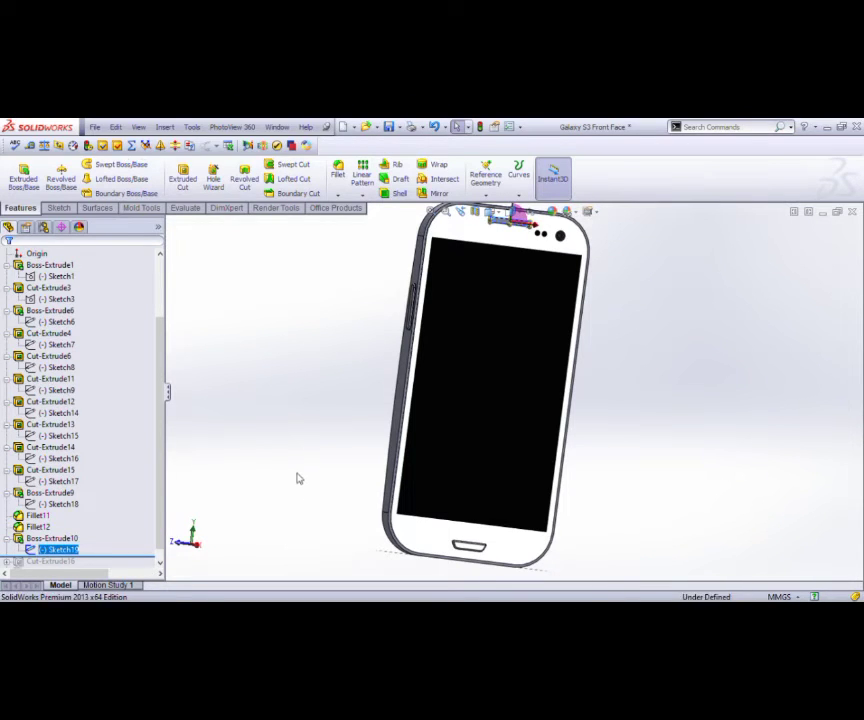
scroll(476, 357, "down", 5)
scroll(400, 345, "down", 4)
left_click(50, 172)
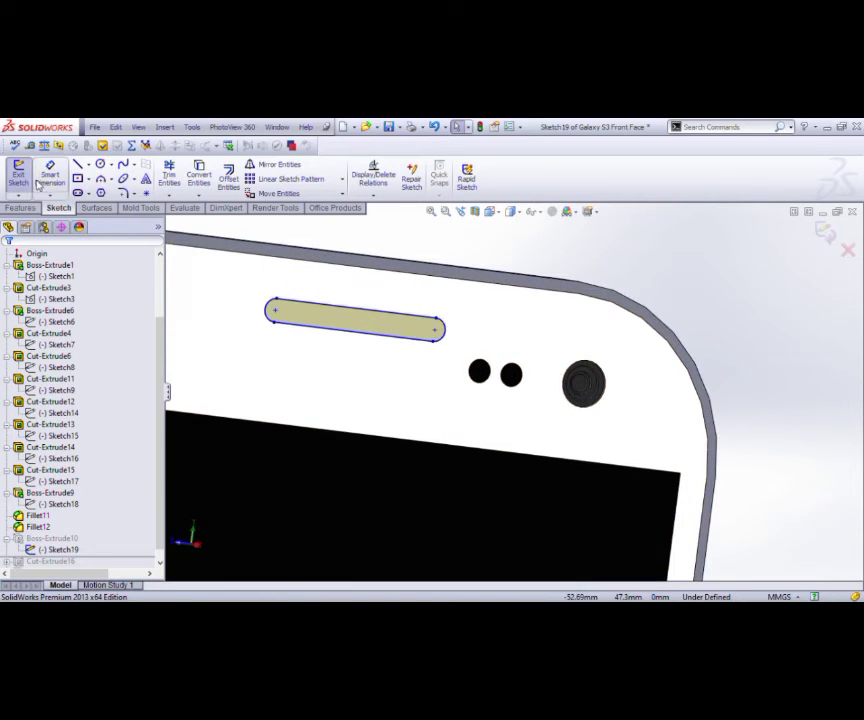
left_click(300, 304)
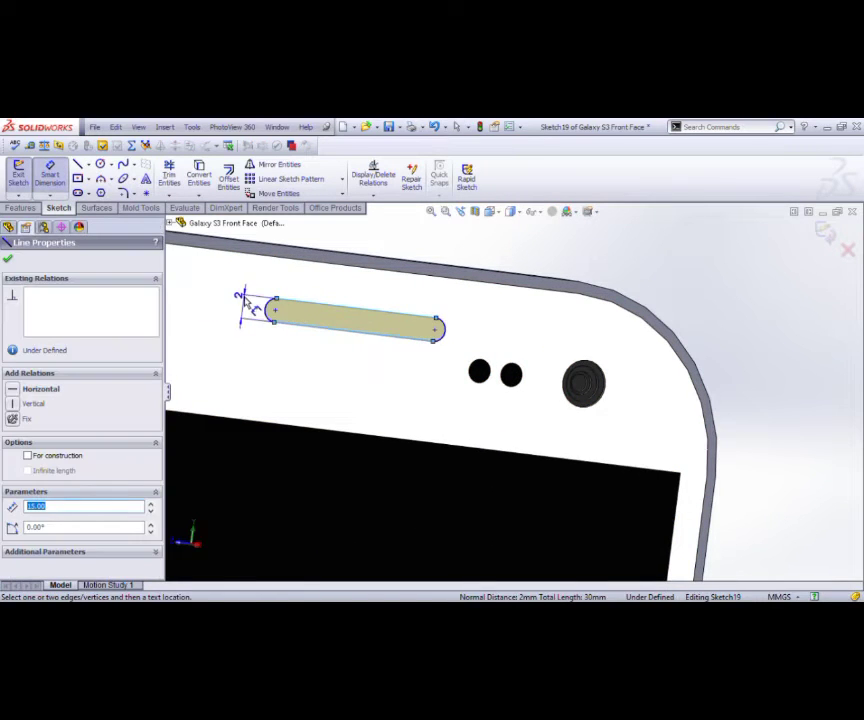
left_click(268, 310)
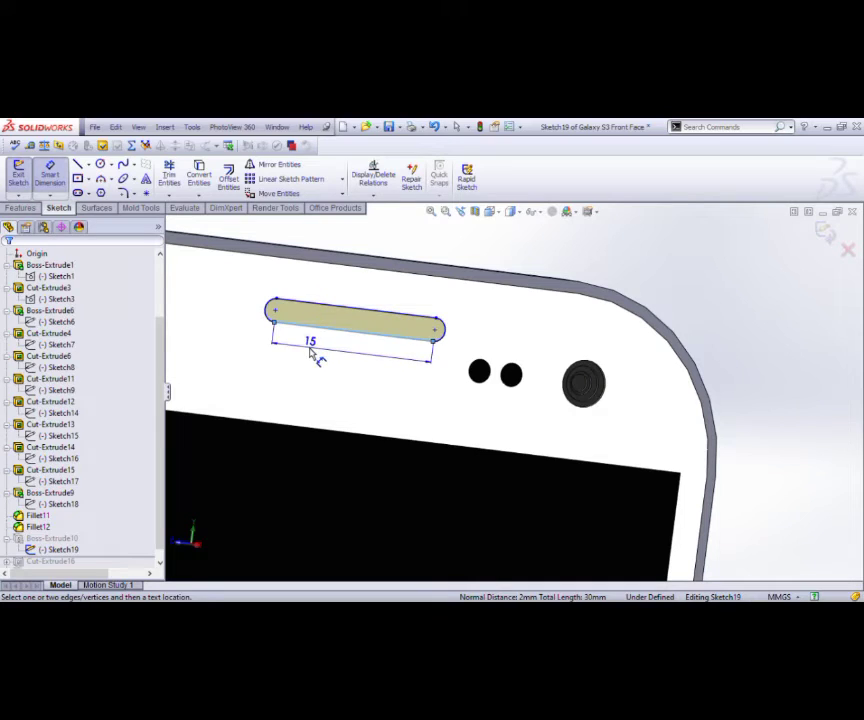
key("Escape")
left_click(320, 308)
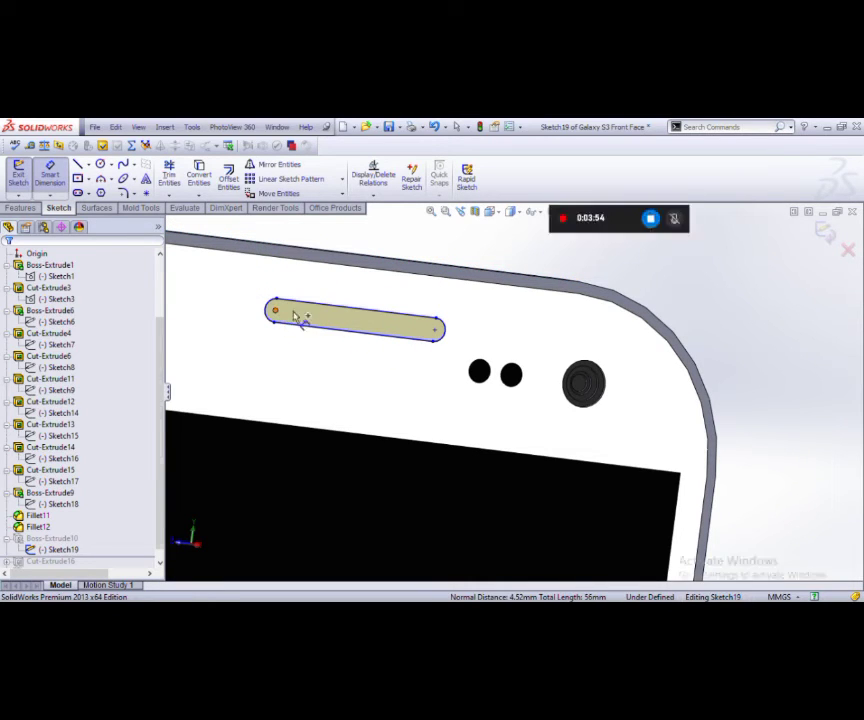
left_click(437, 331)
key("Escape")
scroll(472, 309, "up", 3)
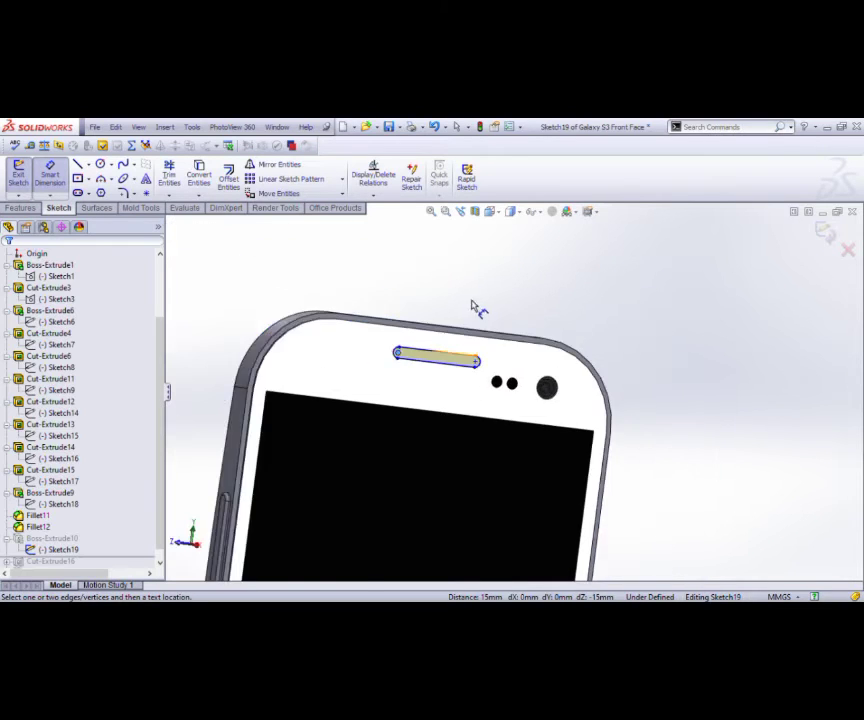
scroll(413, 453, "up", 3)
left_click(826, 240)
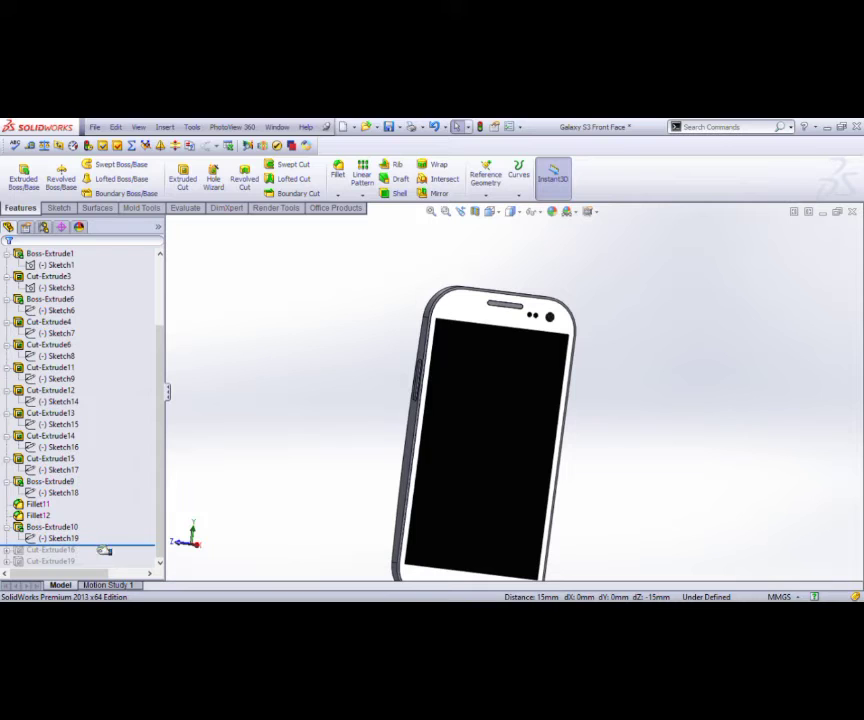
Roll forward to include Cut-Extrude16 and turn the phone to a front-facing view.
left_click_drag(105, 552, 105, 562)
mouse_move(316, 463)
middle_mouse_down()
mouse_move(553, 474)
mouse_move(298, 473)
middle_mouse_up()
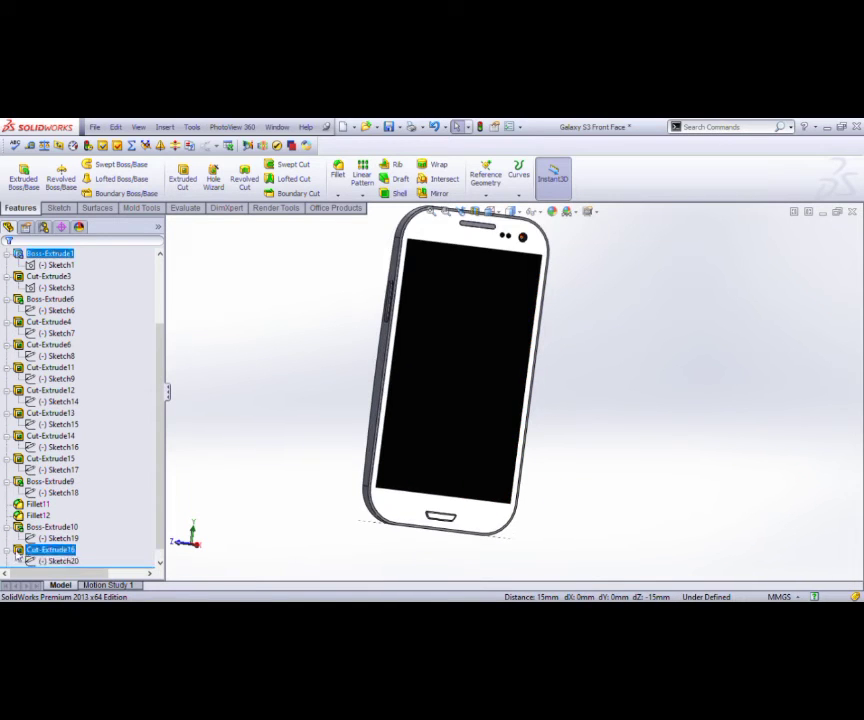
left_click(60, 561)
scroll(400, 413, "up", 3)
key("ctrl+8")
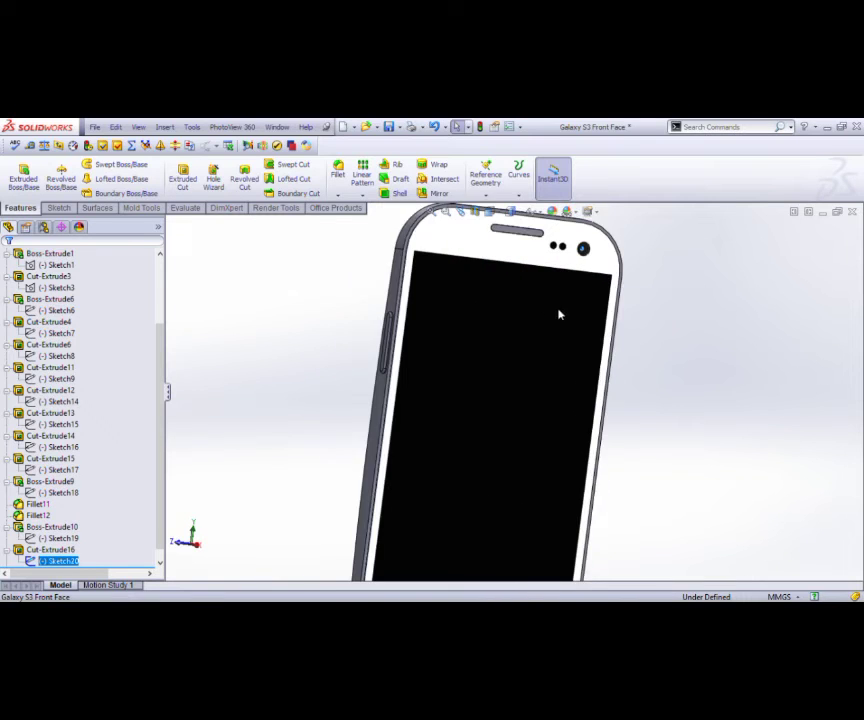
Check Sketch20's 1 mm camera circle, then roll forward below Cut-Extrude19.
left_click(70, 545)
scroll(567, 301, "down", 4)
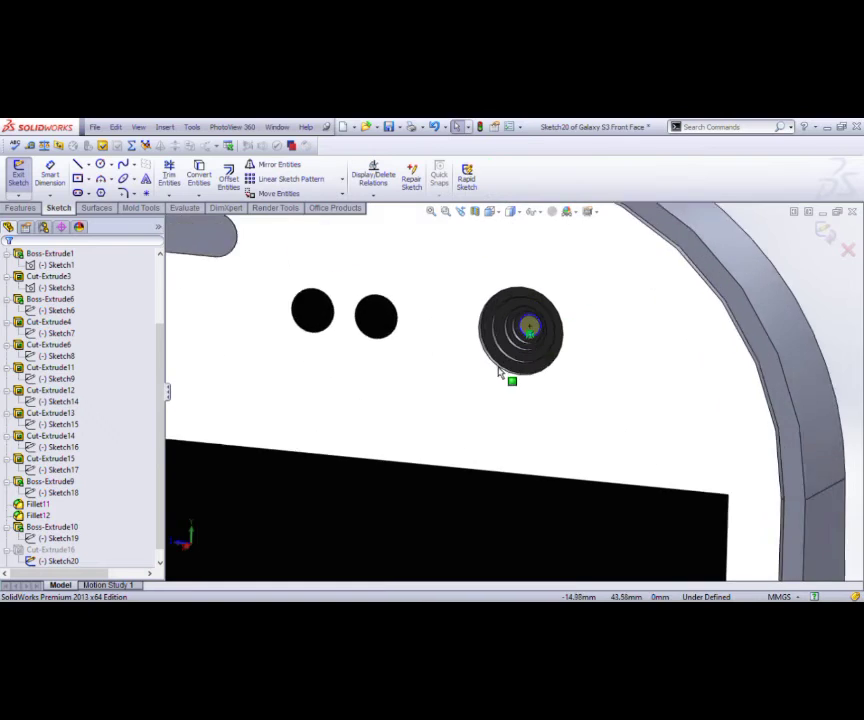
scroll(500, 366, "down", 2)
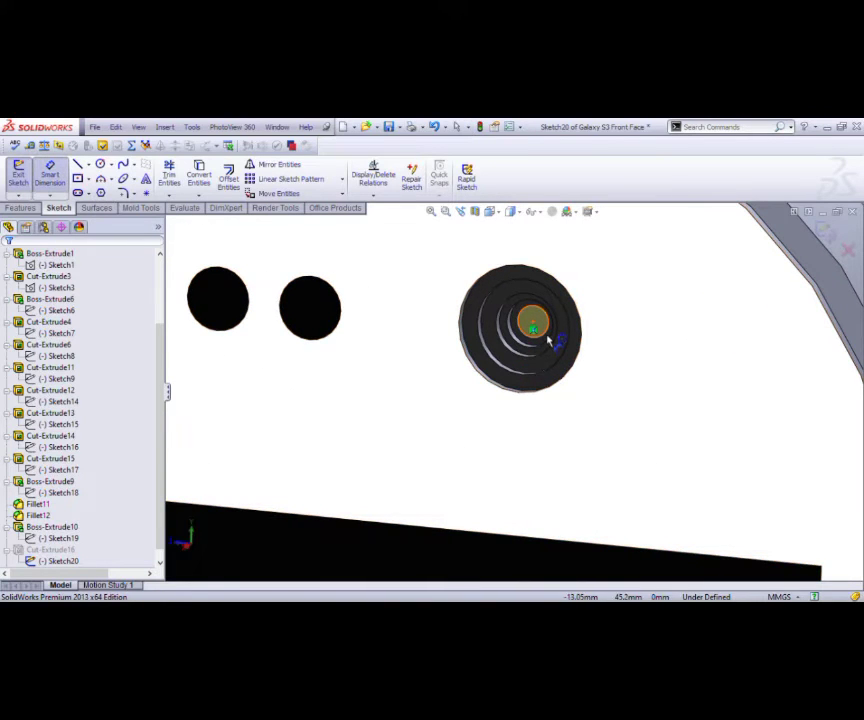
left_click(544, 330)
scroll(582, 428, "down", 3)
scroll(576, 428, "up", 3)
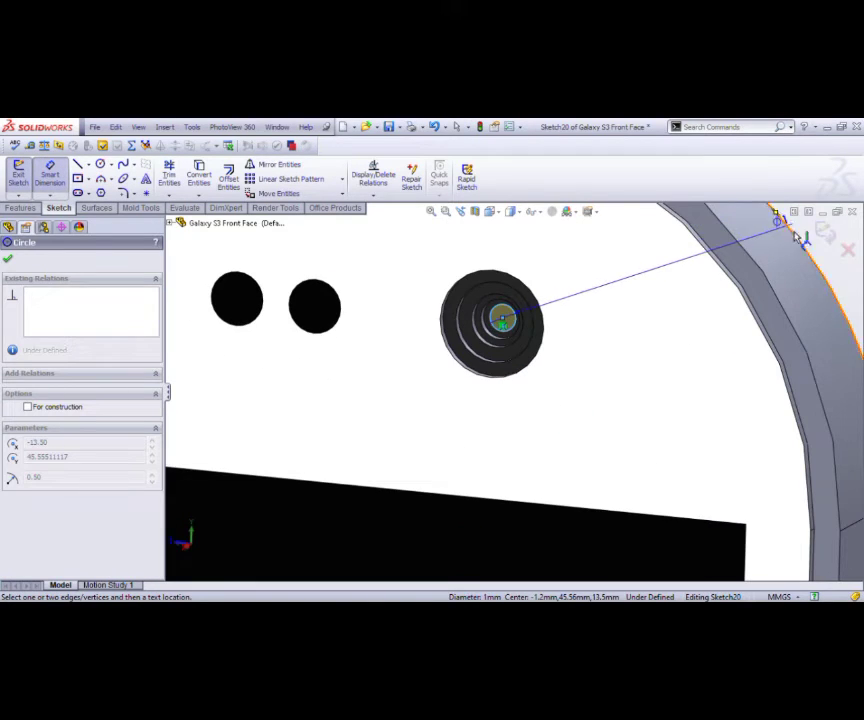
left_click(825, 232)
left_click_drag(104, 563, 104, 570)
scroll(468, 492, "up", 3)
scroll(440, 500, "up", 3)
left_click(52, 515)
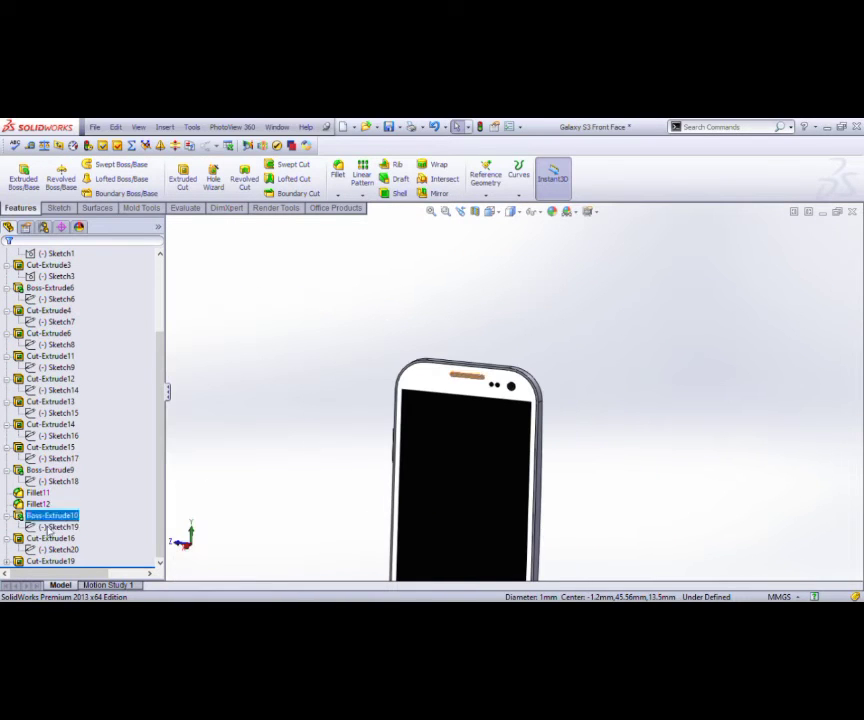
scroll(50, 540, "down", 2)
left_click(57, 561)
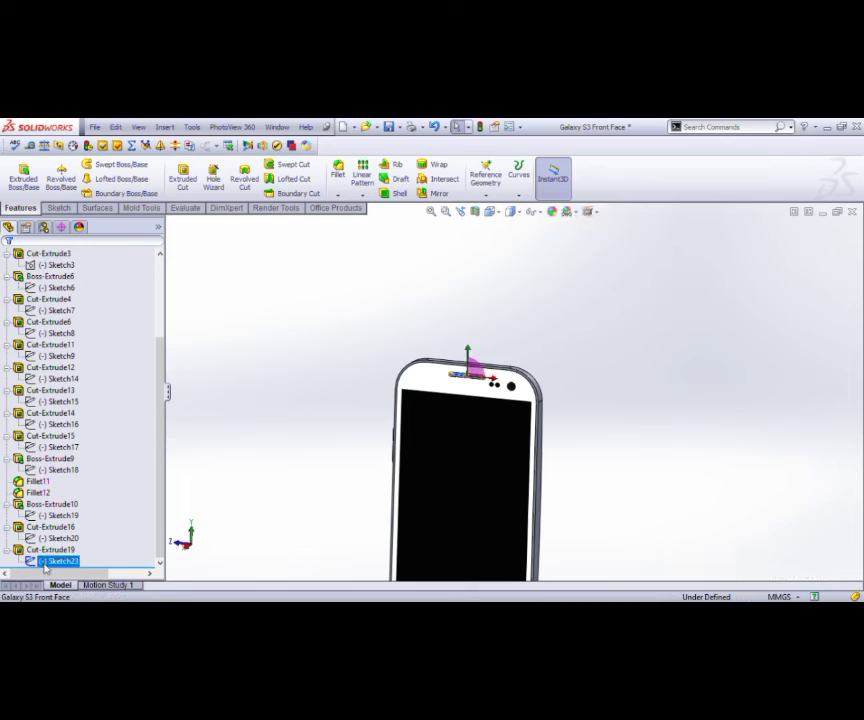
scroll(465, 390, "down", 2)
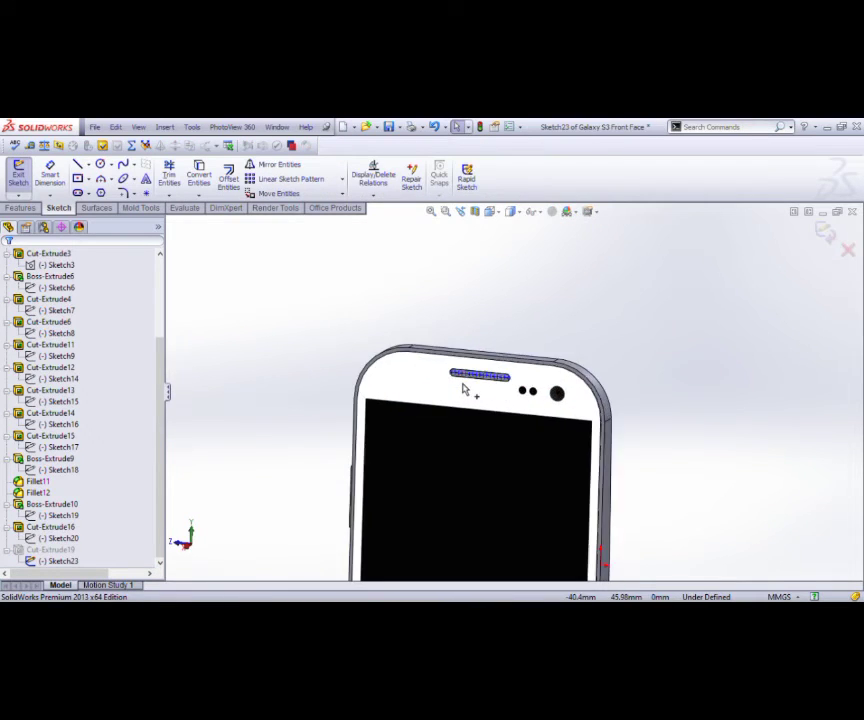
scroll(520, 380, "down", 5)
scroll(500, 367, "up", 2)
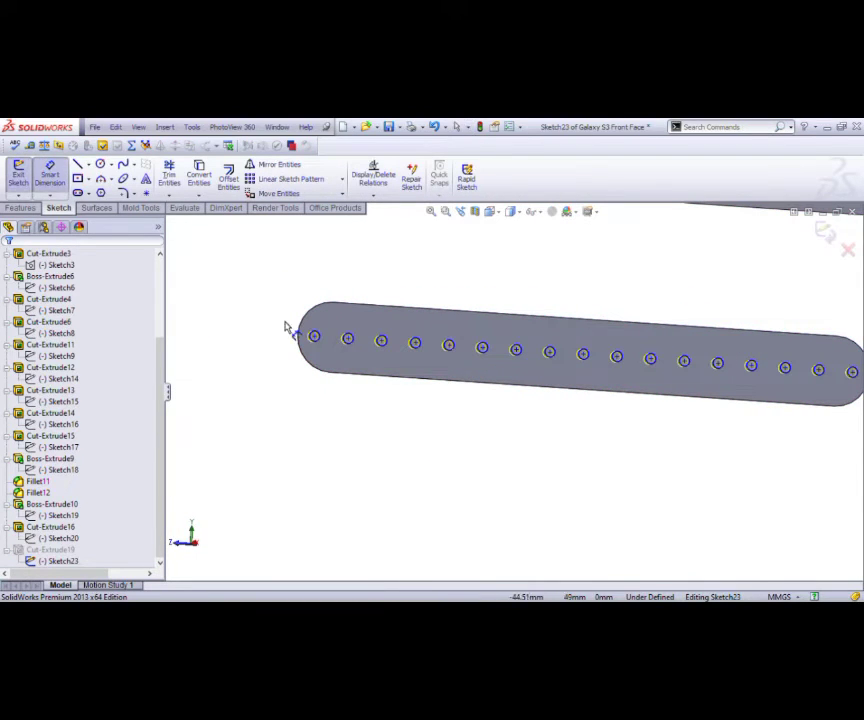
left_click(315, 337)
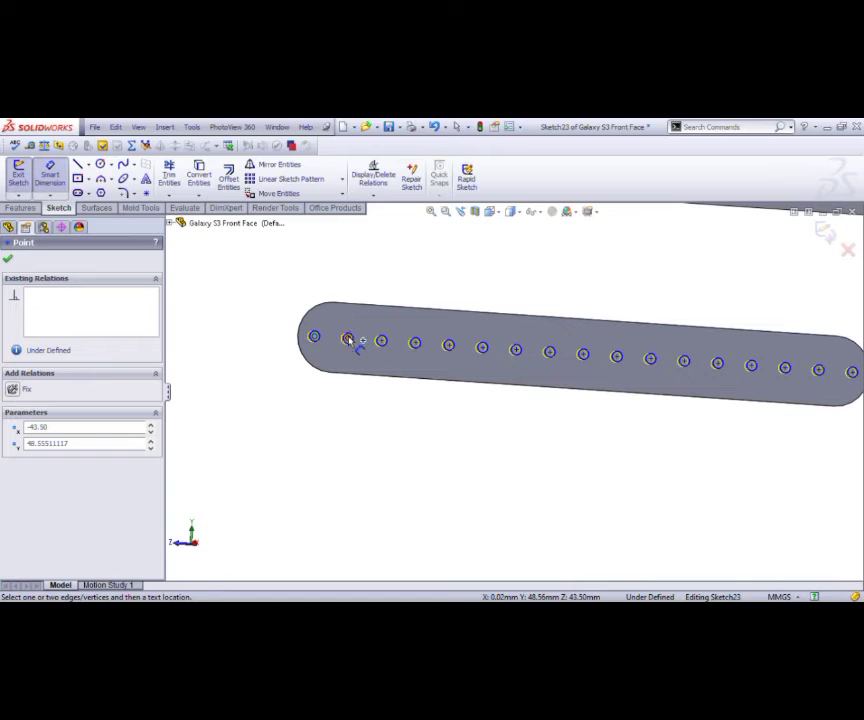
left_click(347, 339)
key("Escape")
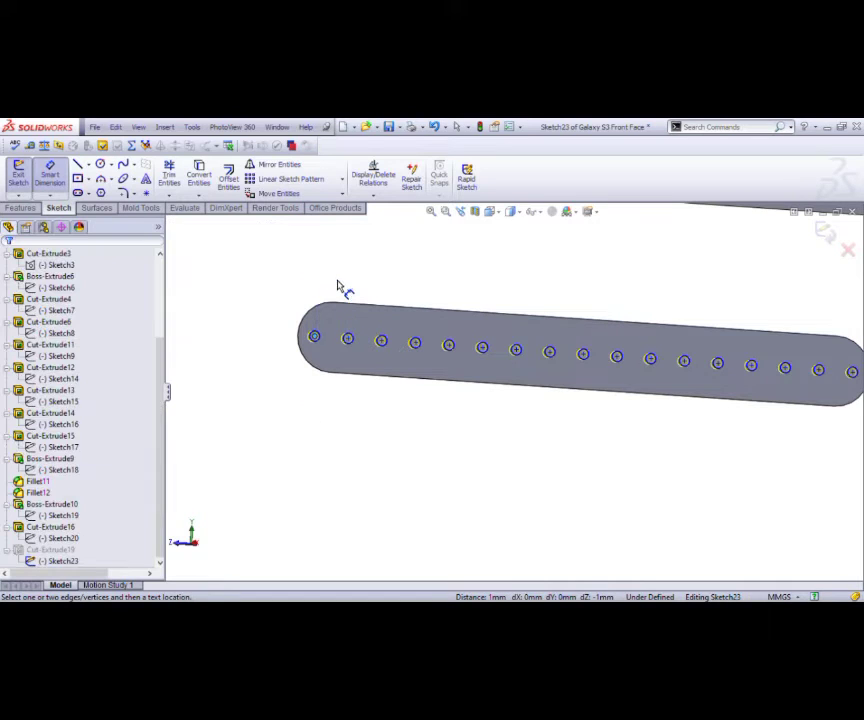
left_click(852, 373)
left_click(315, 337)
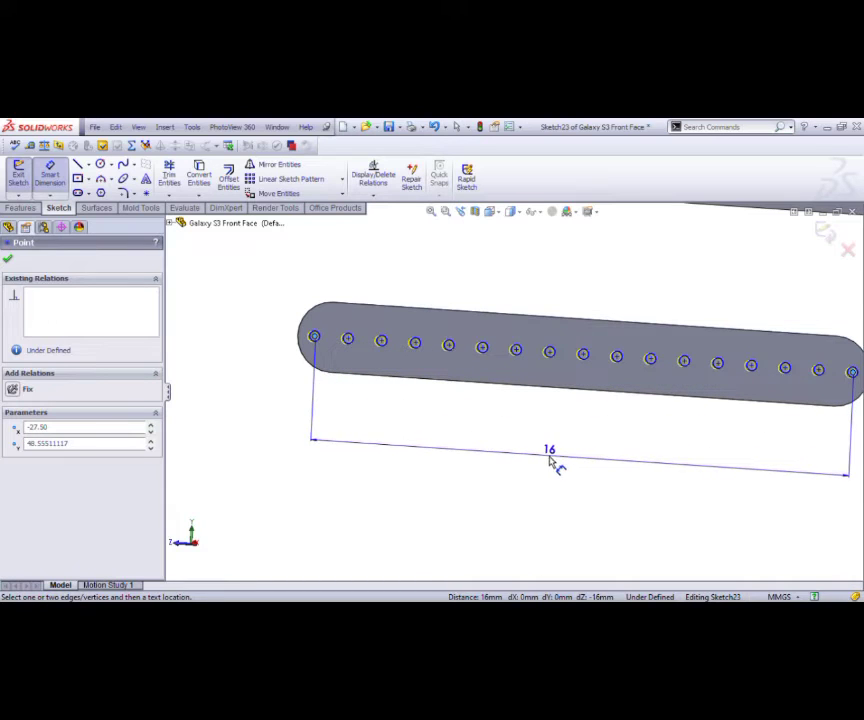
key("Escape")
scroll(548, 450, "up", 3)
scroll(700, 330, "up", 1)
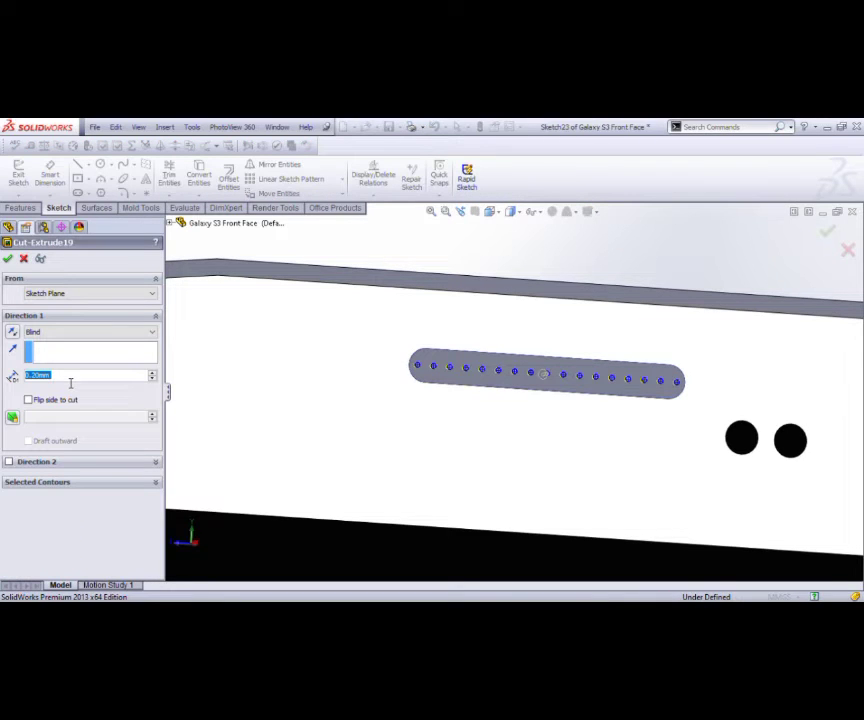
left_click(8, 258)
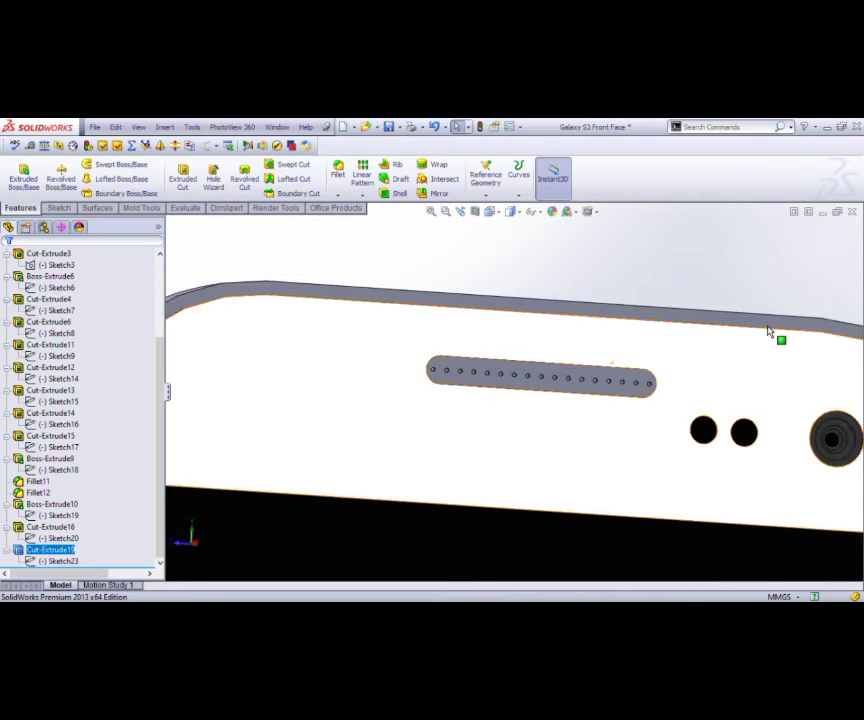
middle_click_drag(772, 332, 738, 307)
scroll(738, 307, "up", 10)
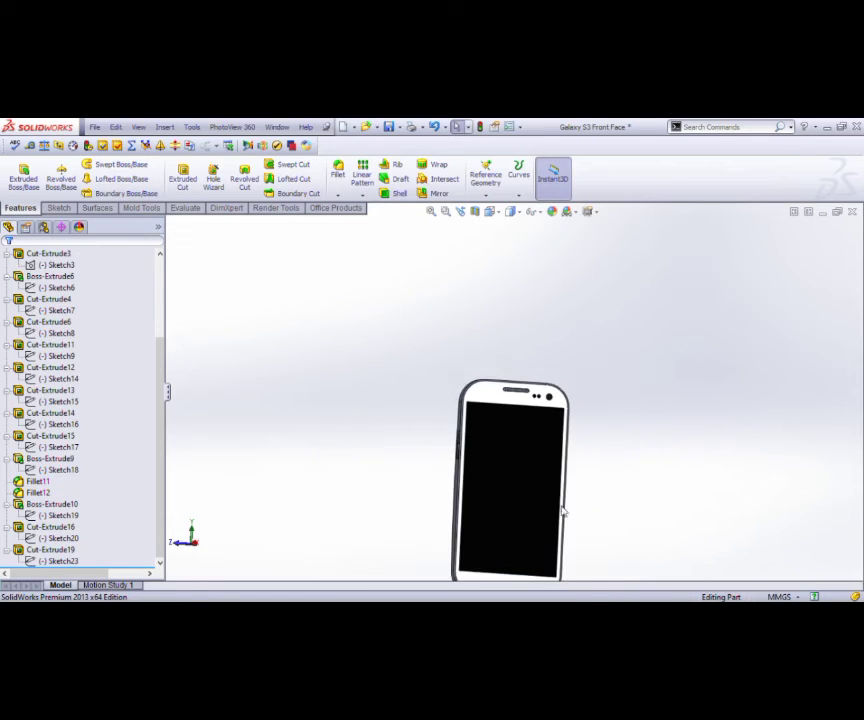
Roll the Back Cover back above Cut-Extrude1 and expand Boss-Extrude1 to reach Sketch1.
mouse_move(600, 400)
middle_mouse_down()
mouse_move(505, 456)
mouse_move(440, 380)
middle_mouse_up()
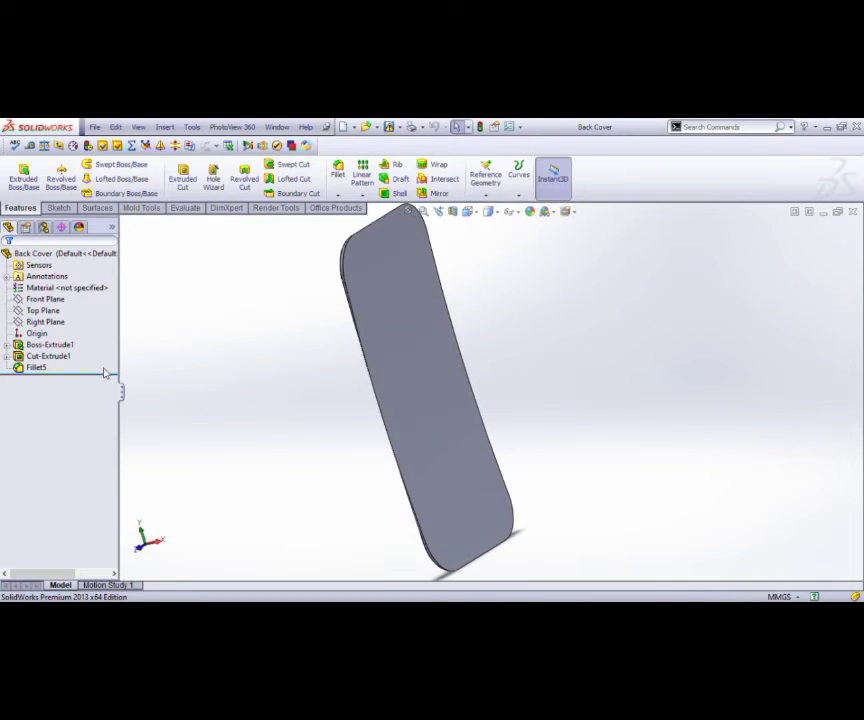
left_click(68, 324)
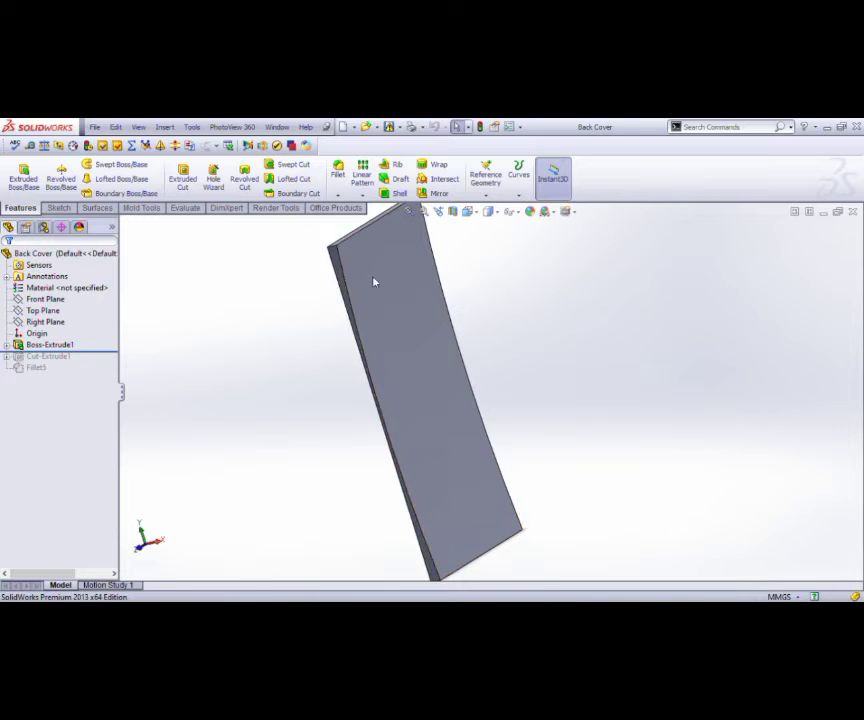
scroll(395, 312, "down", 3)
scroll(395, 312, "up", 2)
scroll(423, 450, "up", 2)
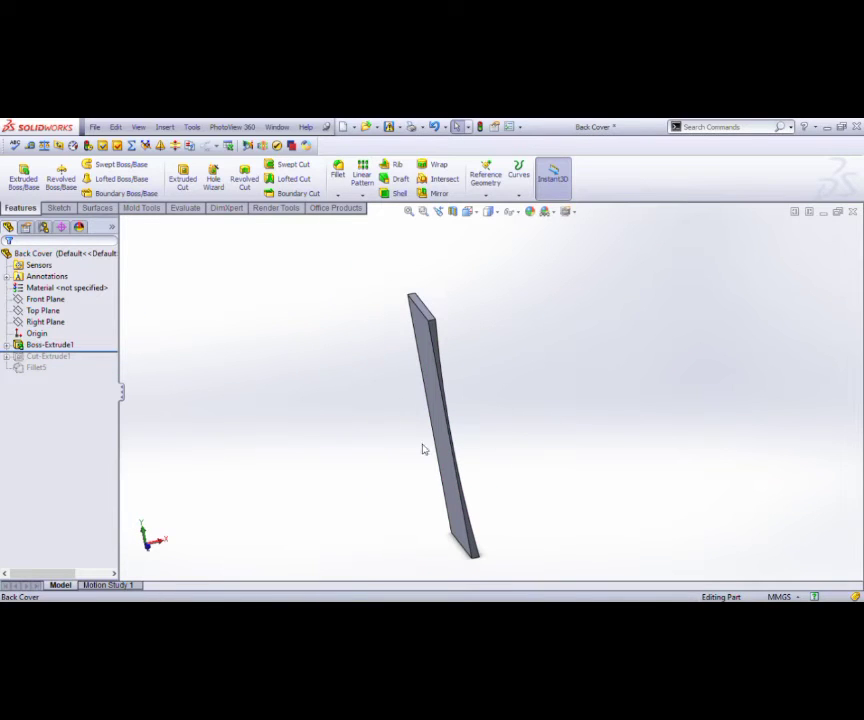
left_click(6, 345)
Edit the back cover's Sketch1 and measure its slanted edge at 4.24.
left_click(58, 356)
left_click(62, 334)
middle_click_drag(418, 358, 225, 403)
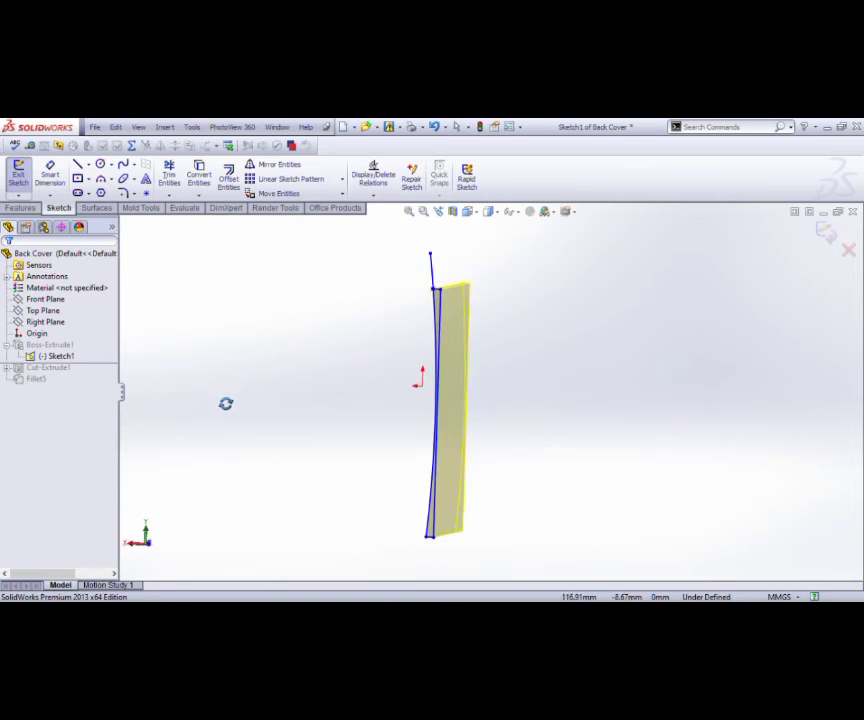
scroll(334, 309, "down", 3)
left_click(52, 178)
scroll(440, 270, "down", 2)
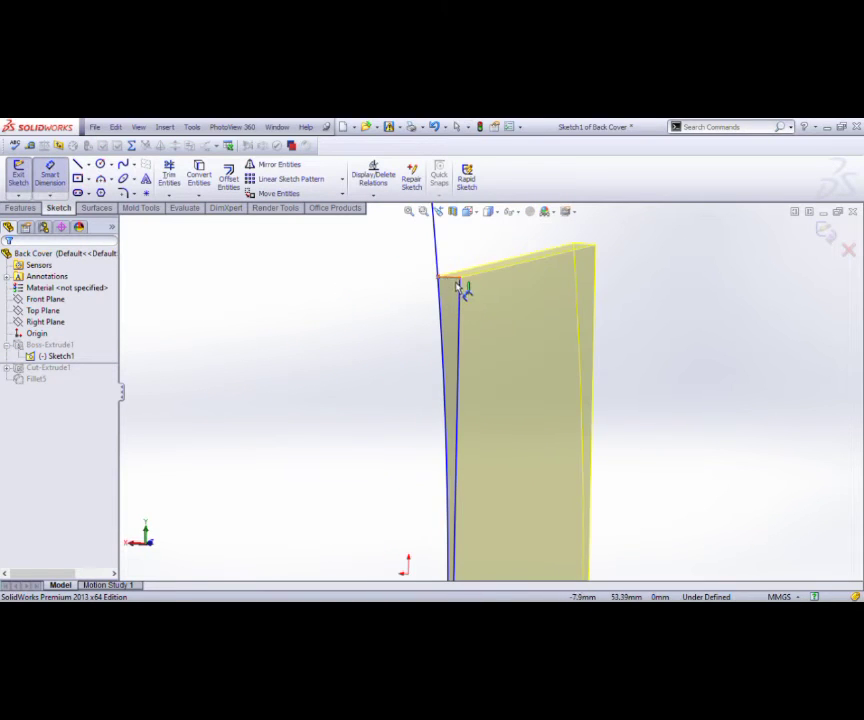
scroll(470, 400, "up", 1)
left_click(477, 440)
scroll(473, 458, "down", 2)
middle_click_drag(478, 480, 490, 532)
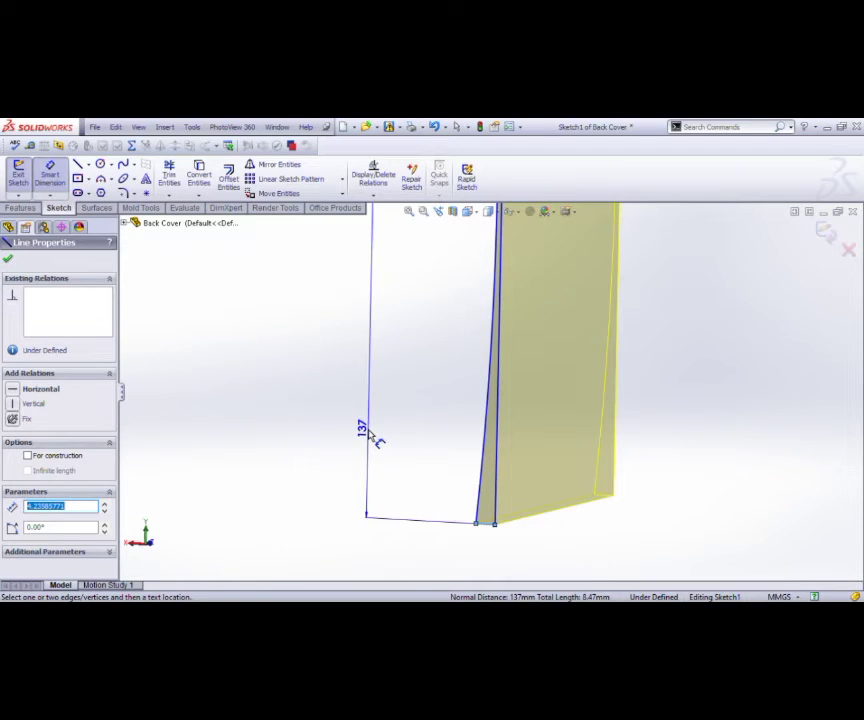
key("Escape")
Measure the curved side edge and the 137 mm straight edge, cancelling each dimension.
left_click(498, 368)
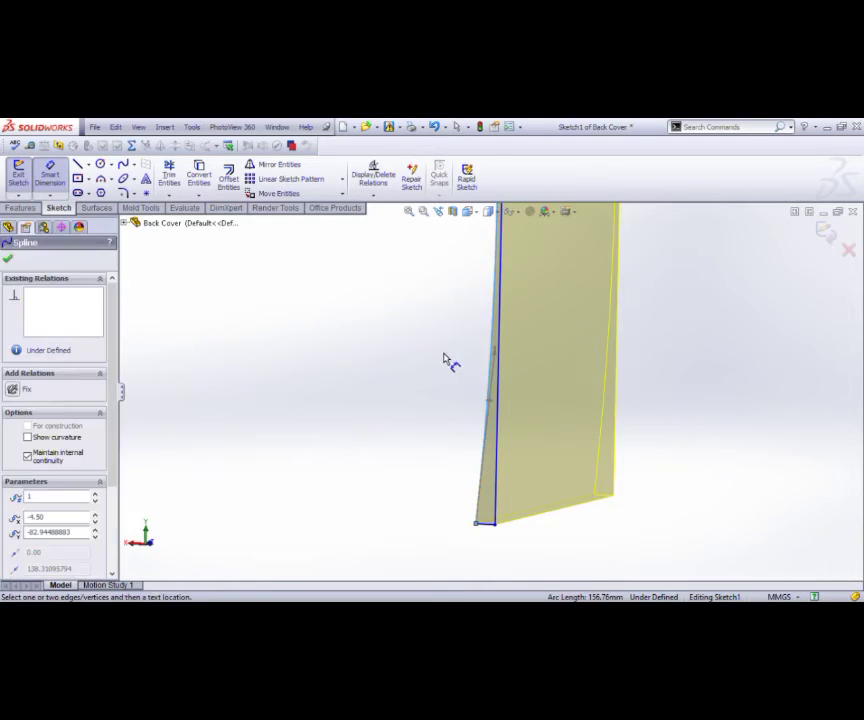
key("Escape")
left_click(498, 368)
middle_click_drag(498, 368, 565, 392)
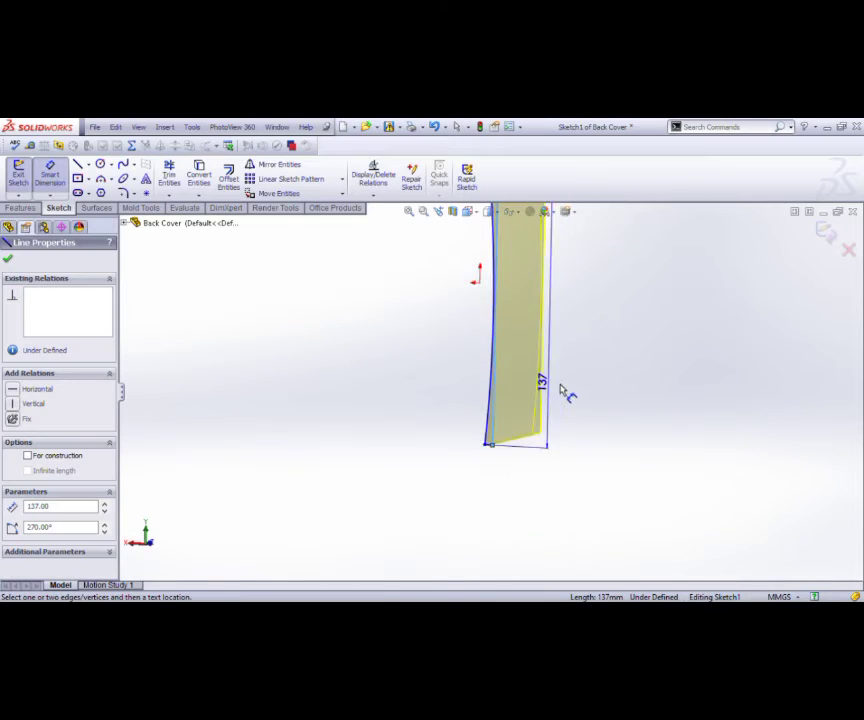
scroll(565, 392, "up", 2)
scroll(540, 343, "down", 2)
key("Escape")
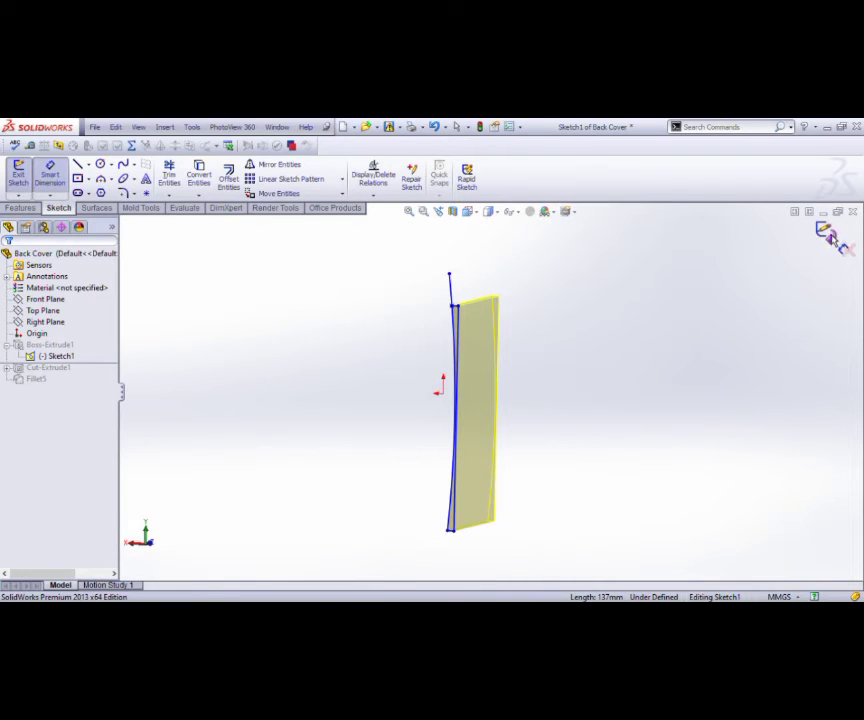
Exit Sketch1, review Boss-Extrude1 unchanged, and roll forward to restore Cut-Extrude1.
left_click(829, 236)
left_click(48, 344)
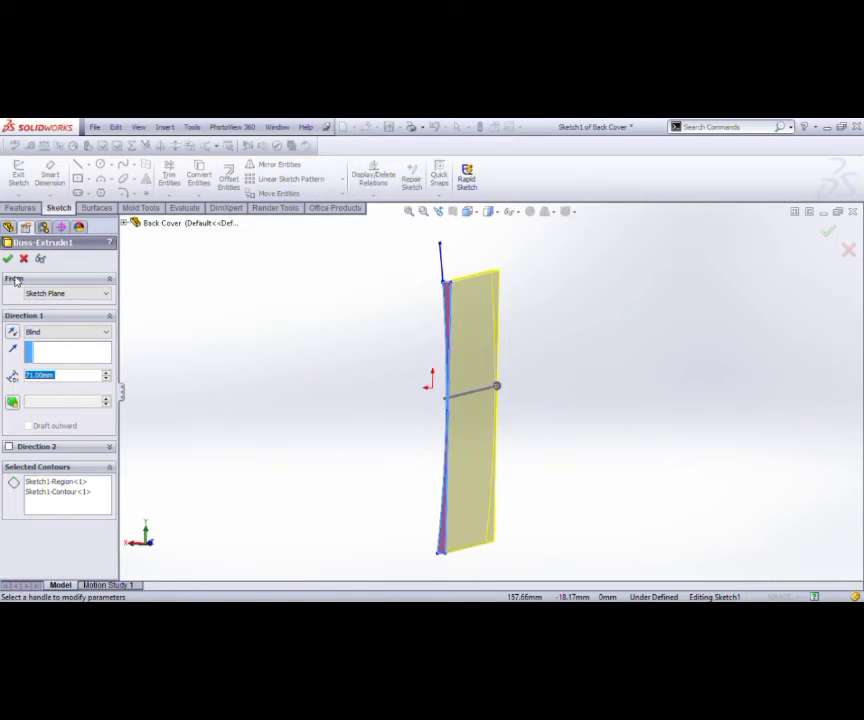
key("Escape")
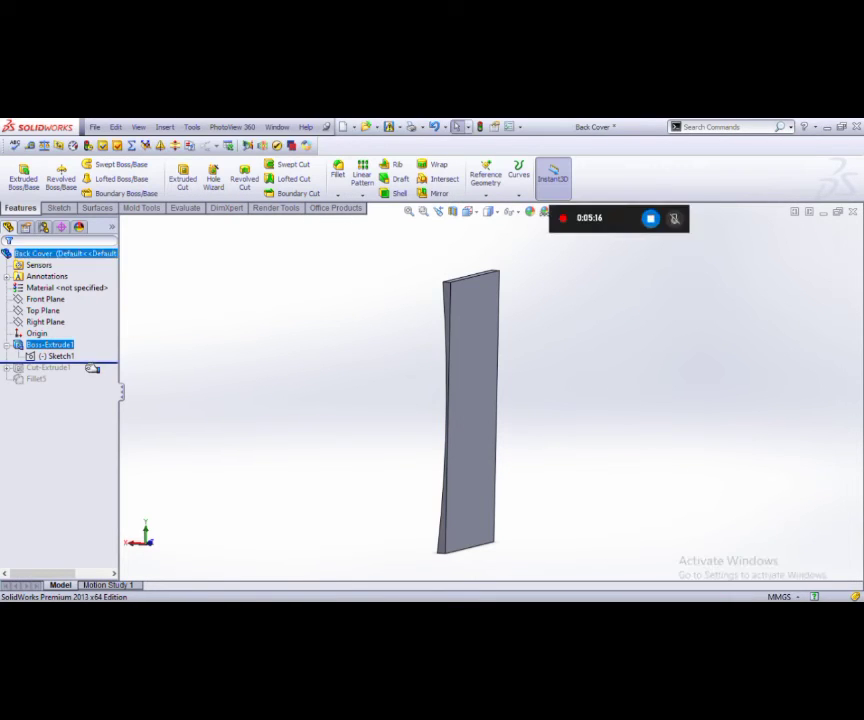
left_click_drag(60, 362, 13, 376)
left_click(7, 368)
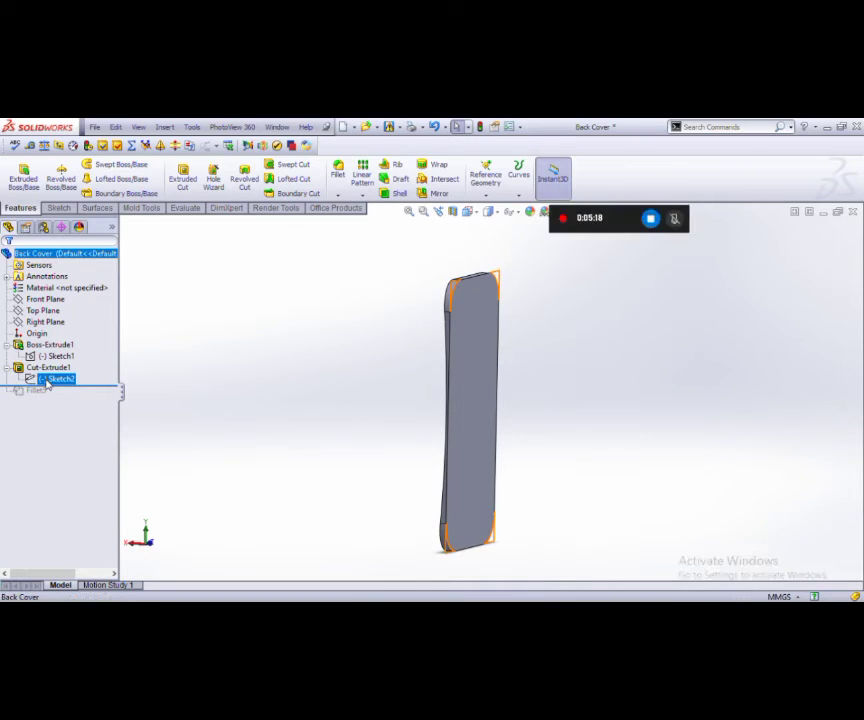
left_click(58, 378)
left_click(53, 346)
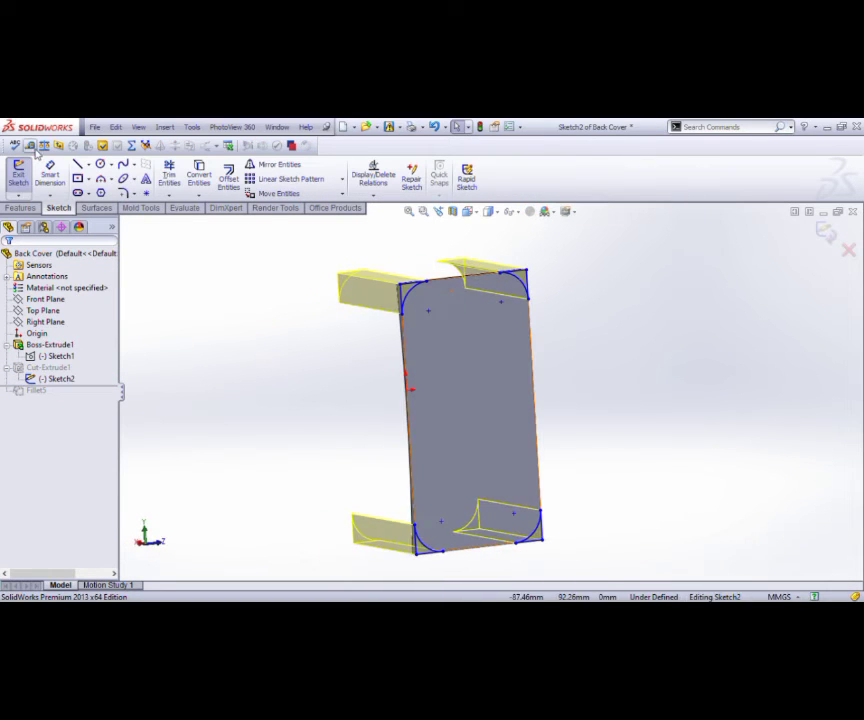
left_click(411, 290)
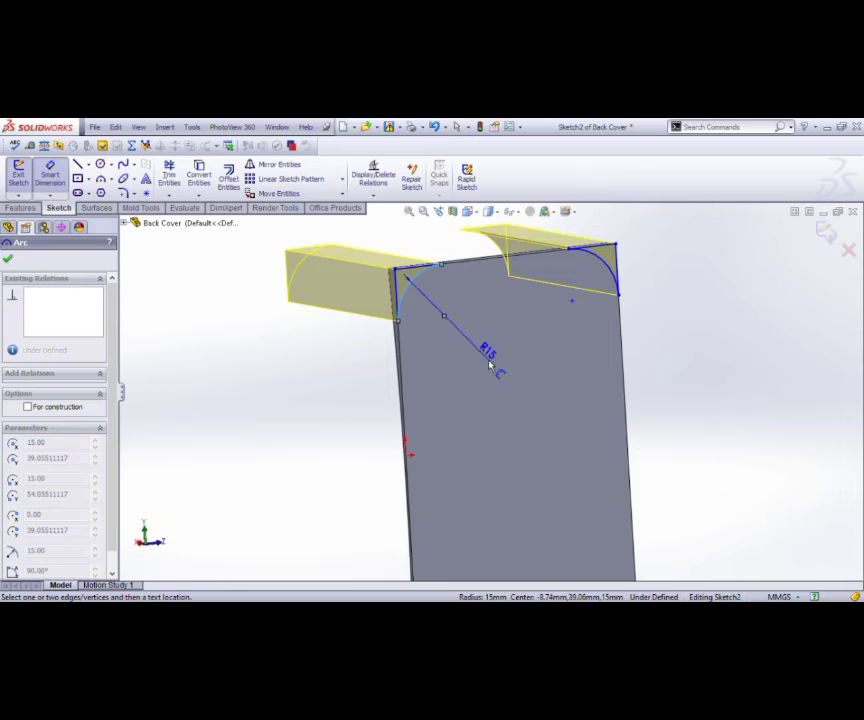
key("Escape")
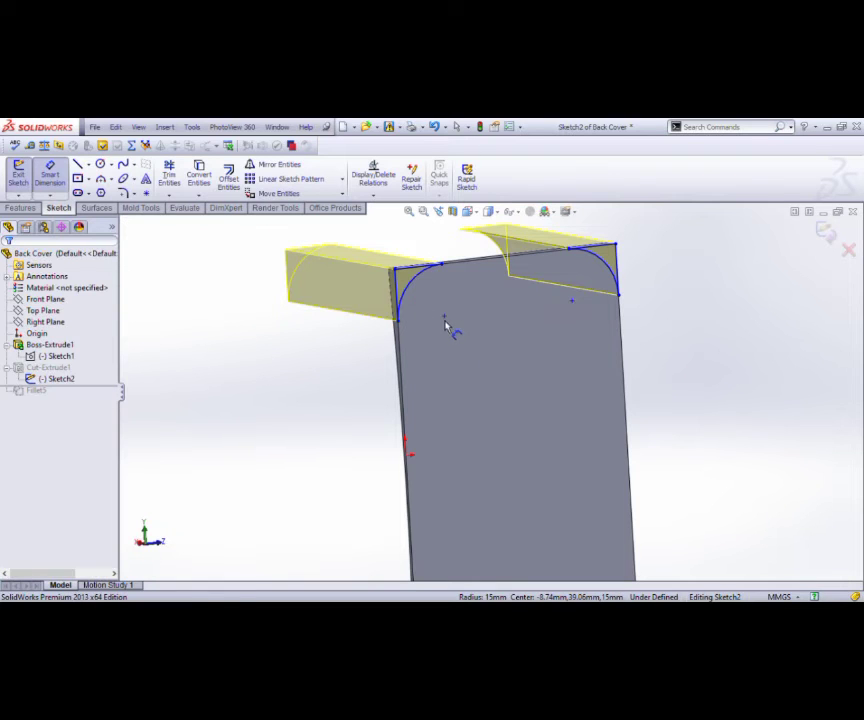
left_click(445, 318)
left_click(572, 302)
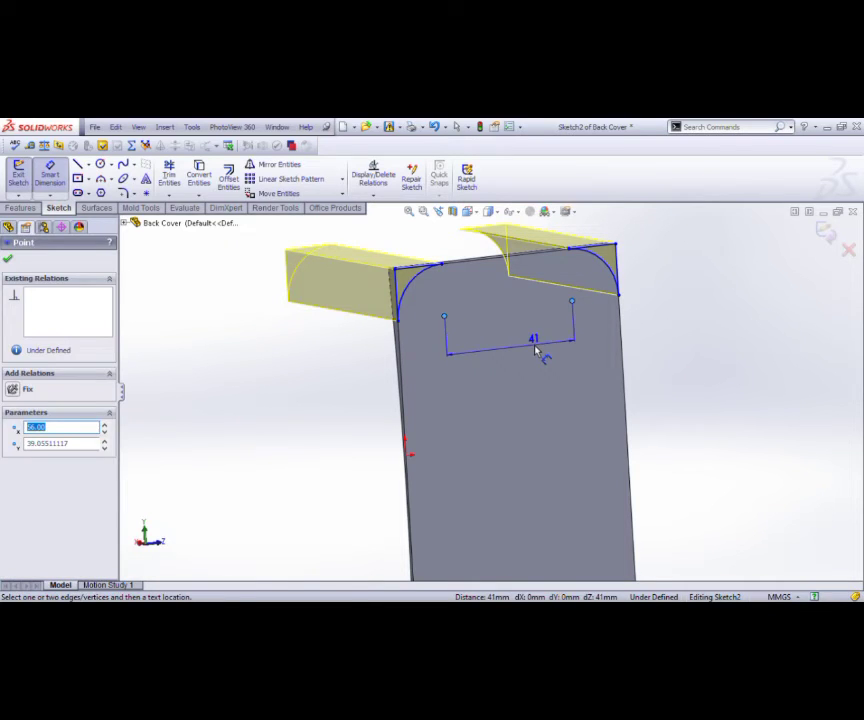
scroll(600, 300, "down", 3)
left_click(825, 232)
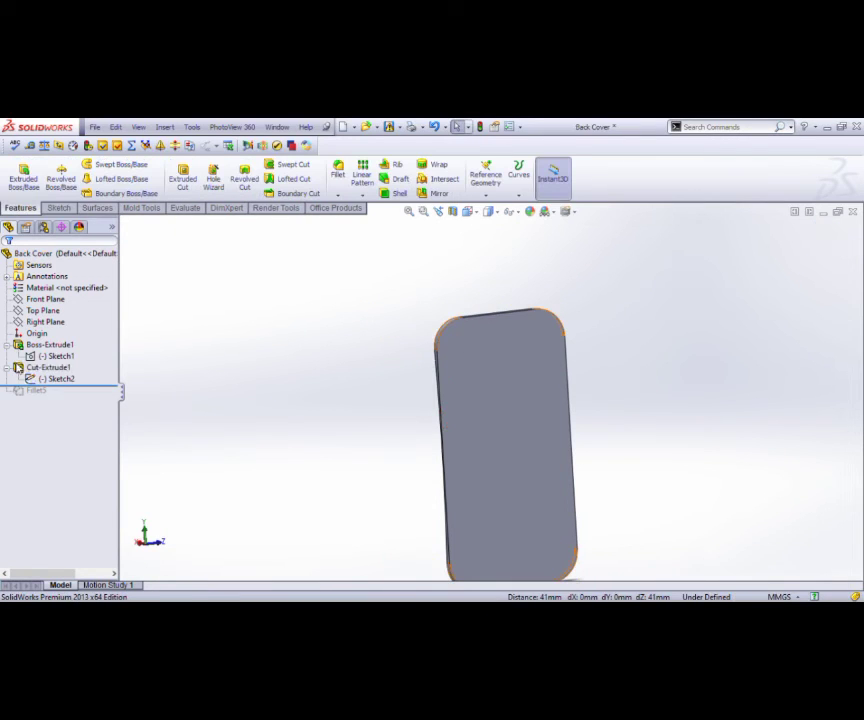
Restore the 5.00 mm Fillet5 on the back cover's outer edge and save the part.
left_click_drag(76, 391, 76, 403)
left_click(35, 391)
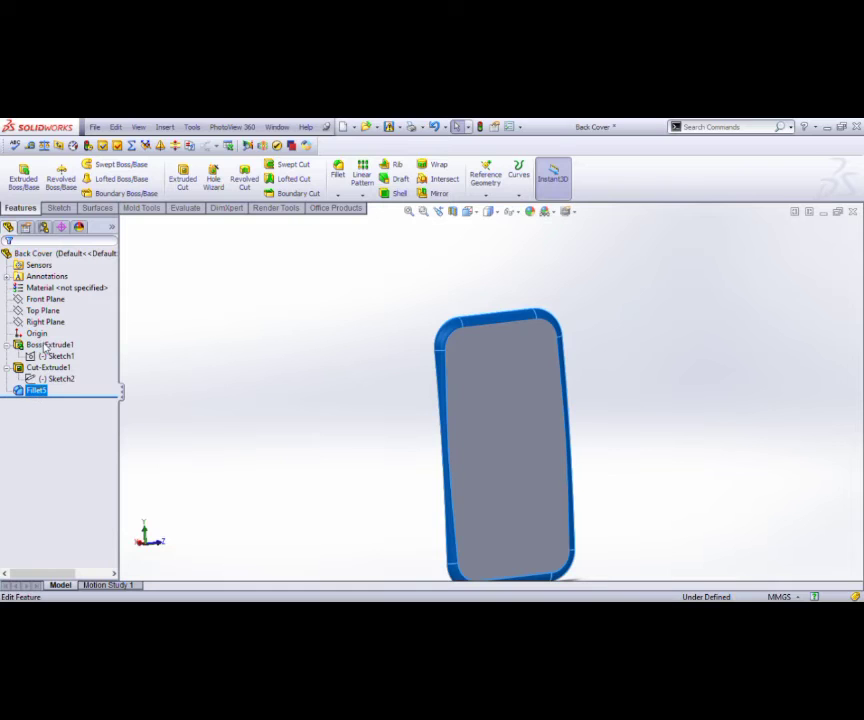
left_click(30, 390)
scroll(428, 469, "down", 2)
scroll(353, 472, "down", 2)
scroll(500, 434, "up", 3)
mouse_move(500, 434)
middle_mouse_down()
mouse_move(427, 393)
mouse_move(415, 399)
middle_mouse_up()
mouse_move(179, 326)
middle_mouse_down()
mouse_move(266, 399)
mouse_move(200, 360)
middle_mouse_up()
key("Return")
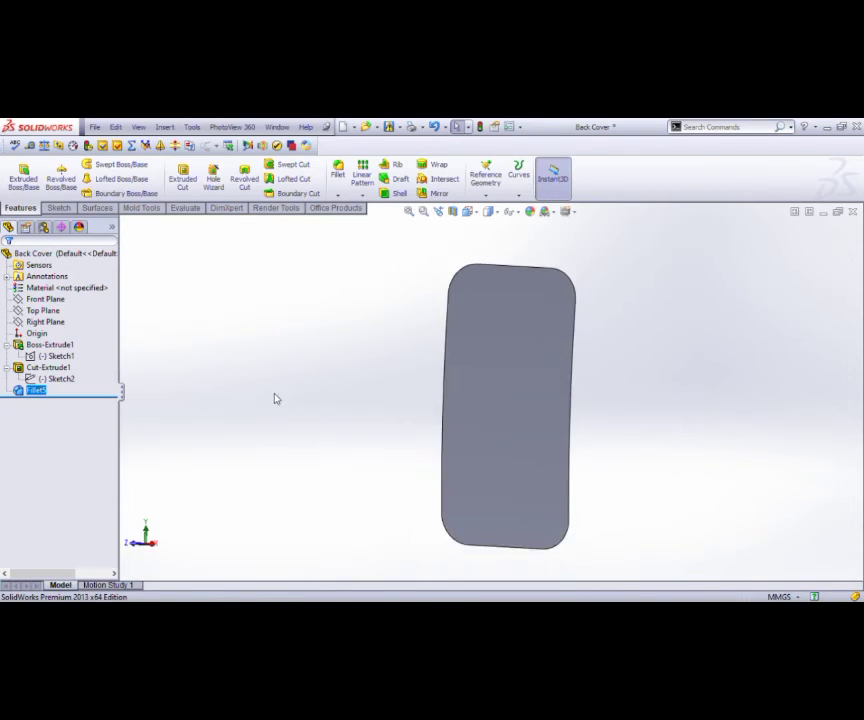
middle_click_drag(276, 398, 577, 407)
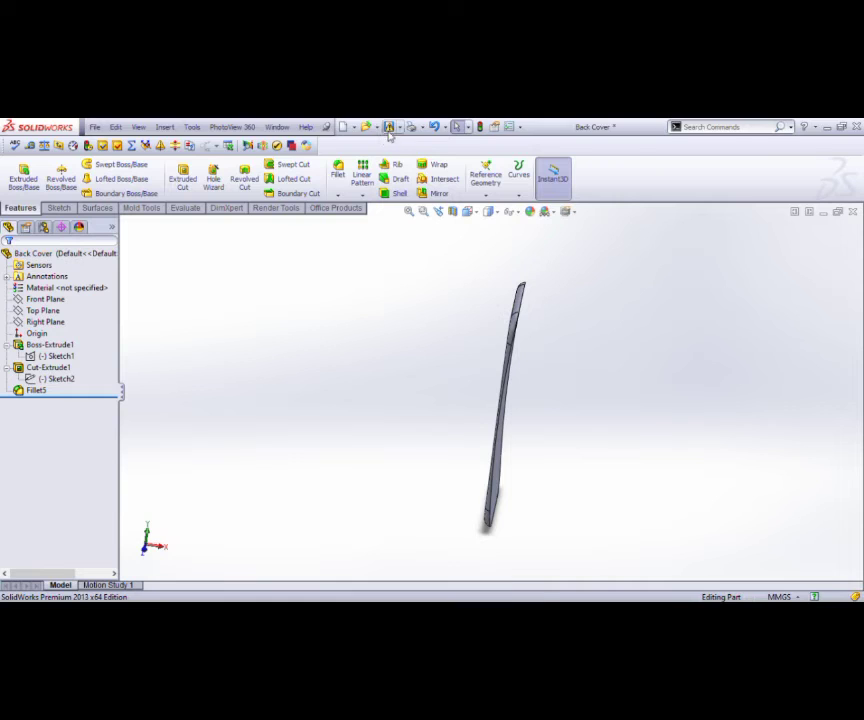
left_click(389, 130)
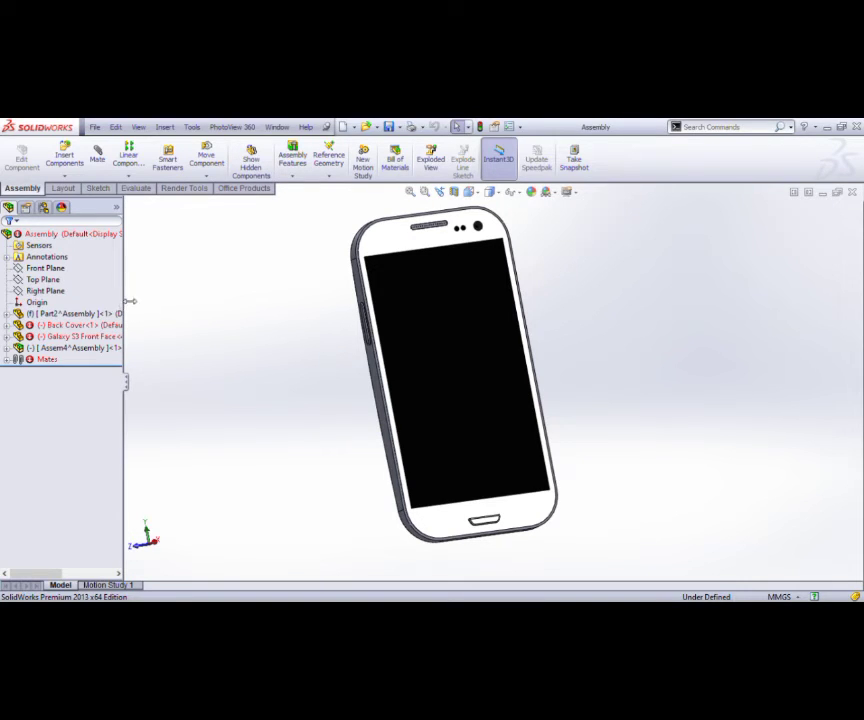
Delete the Back Cover and Galaxy S3 Front Face components, then start Insert Components.
left_click(76, 325)
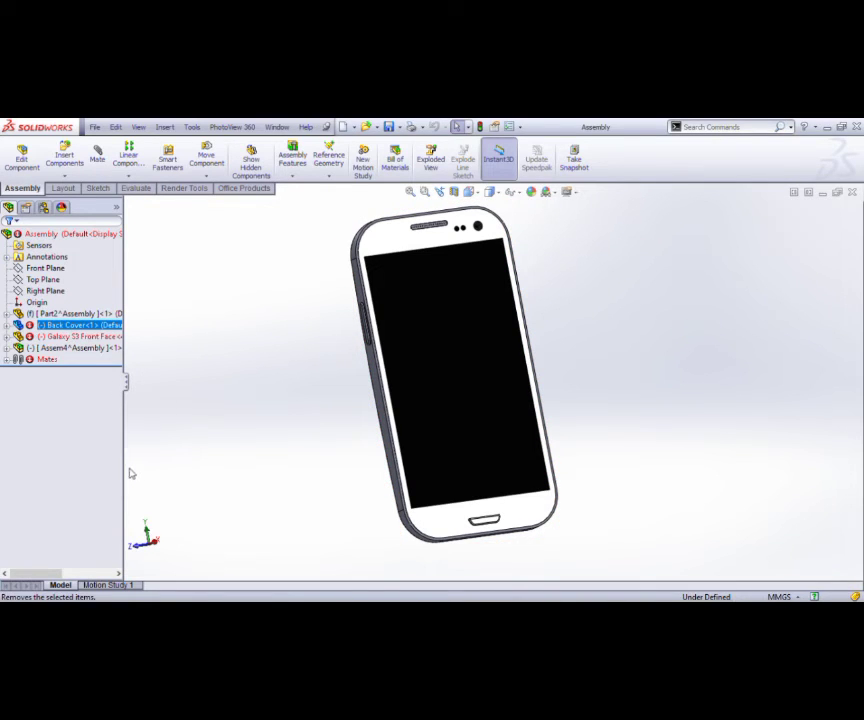
key("Delete")
left_click(82, 325)
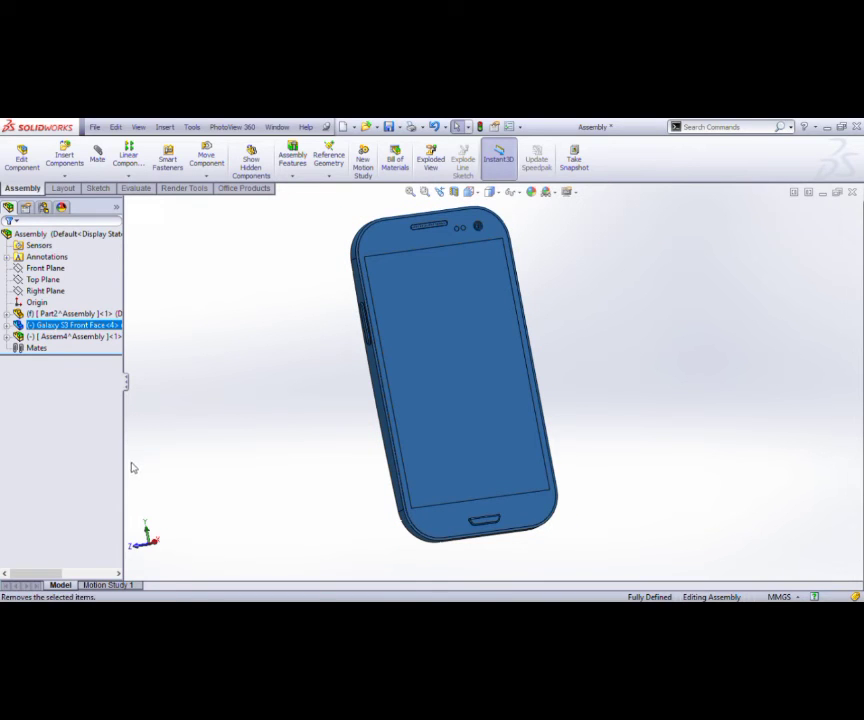
key("Delete")
left_click(89, 315)
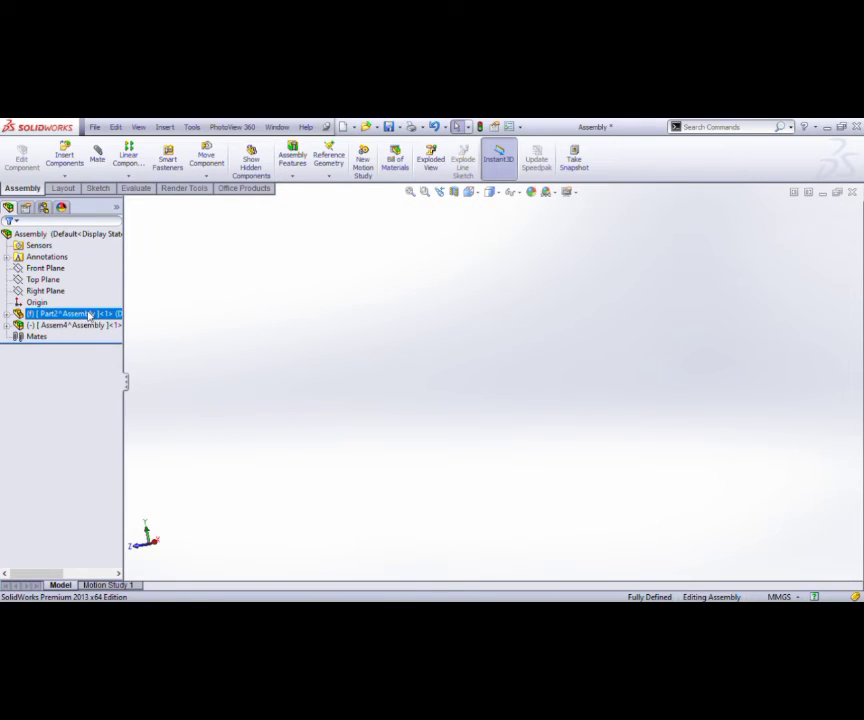
left_click(126, 290)
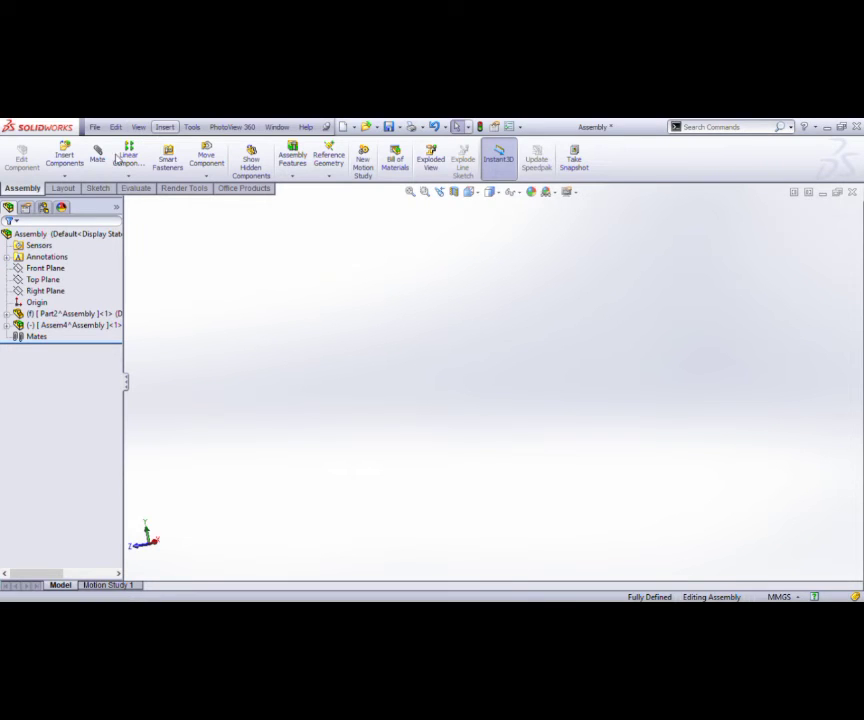
left_click(70, 162)
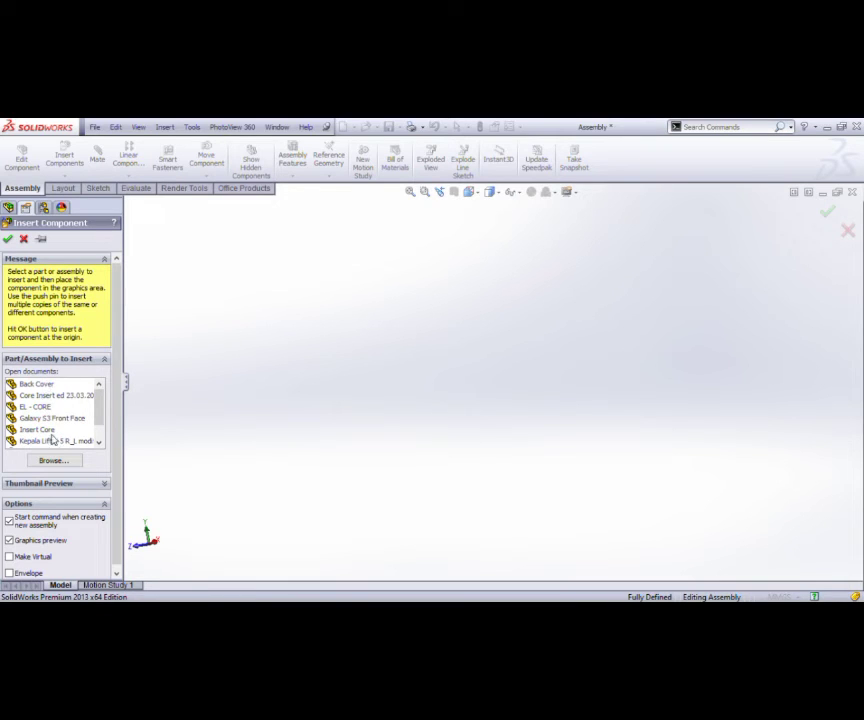
Insert Galaxy S3 Front Face, then insert Back Cover and place it beside it.
left_click(50, 418)
left_click(7, 240)
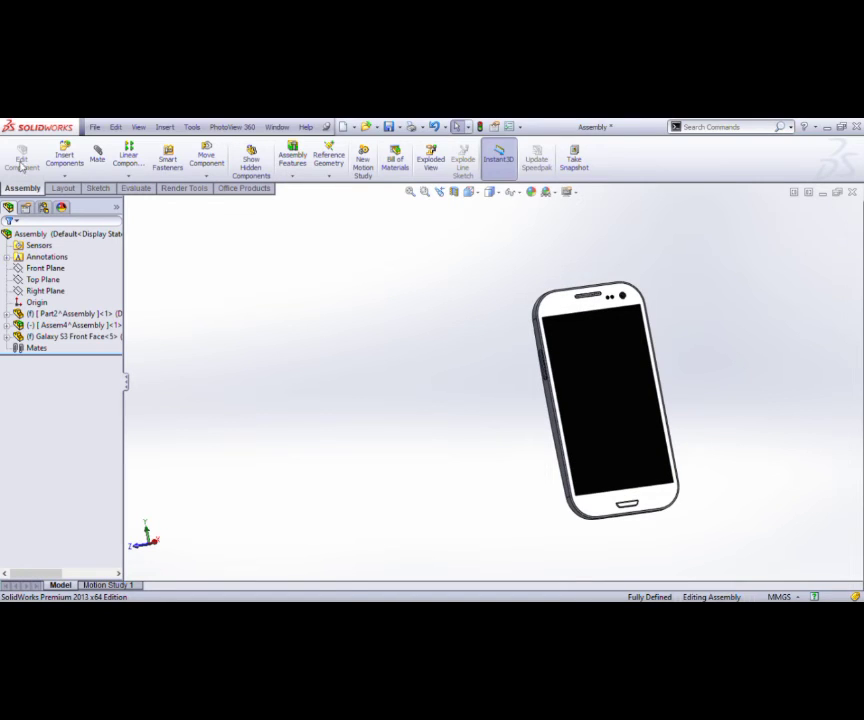
left_click(64, 155)
left_click(45, 385)
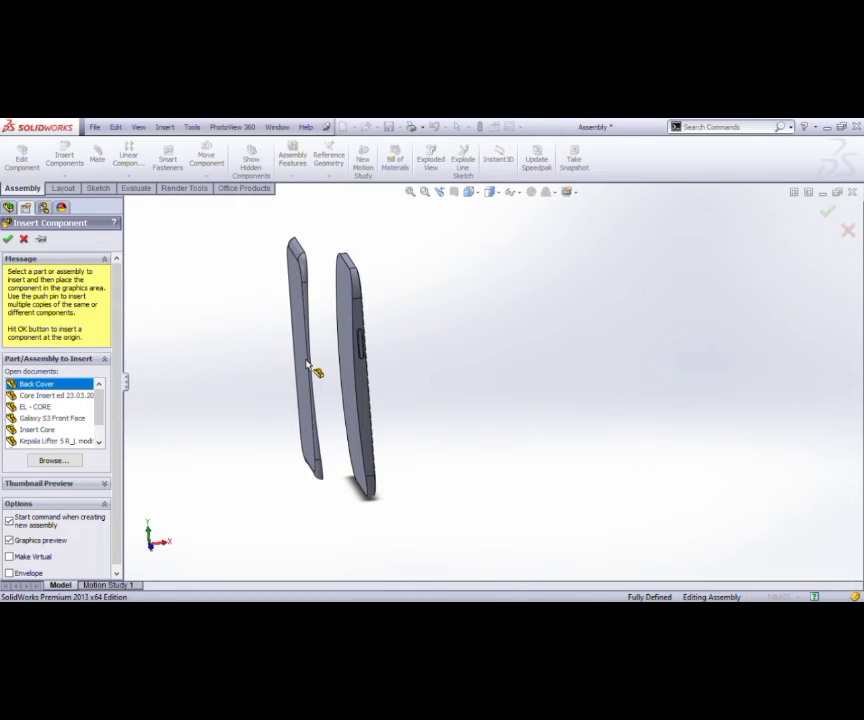
left_click(283, 407)
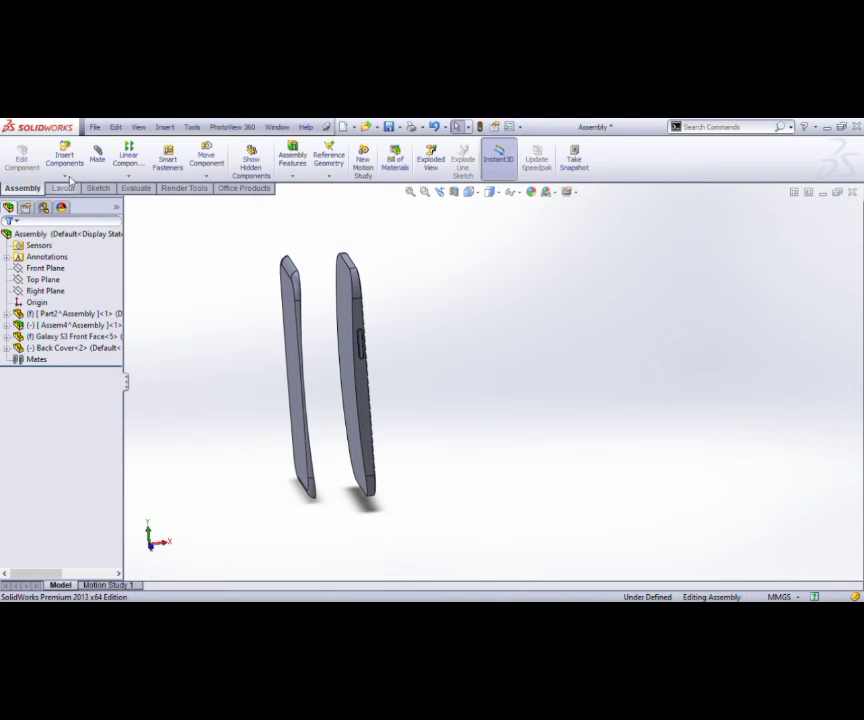
Add a parallel mate between the back cover's and front face's large flat faces.
left_click(95, 160)
scroll(330, 290, "down", 3)
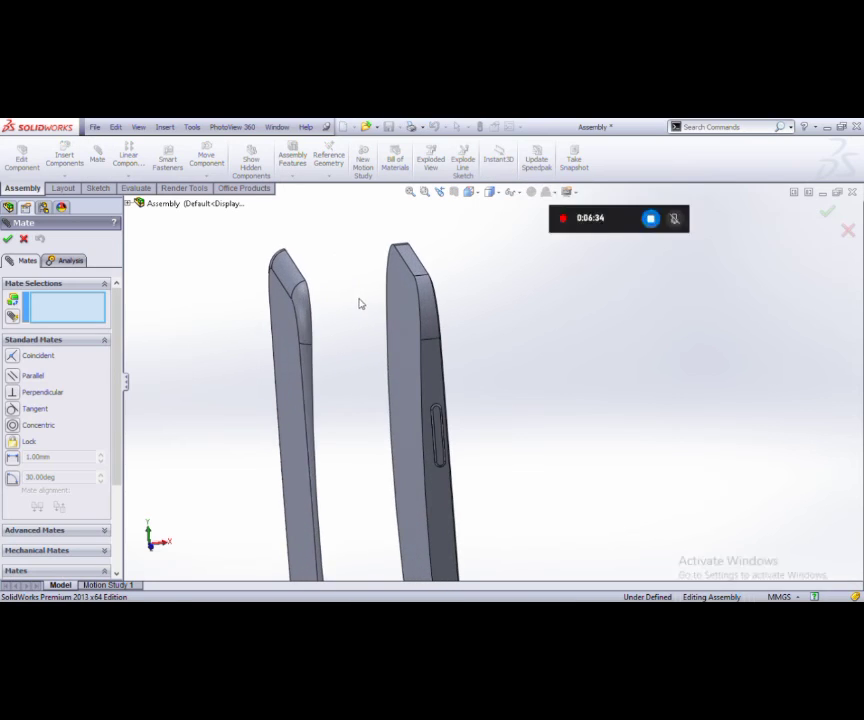
scroll(345, 305, "down", 3)
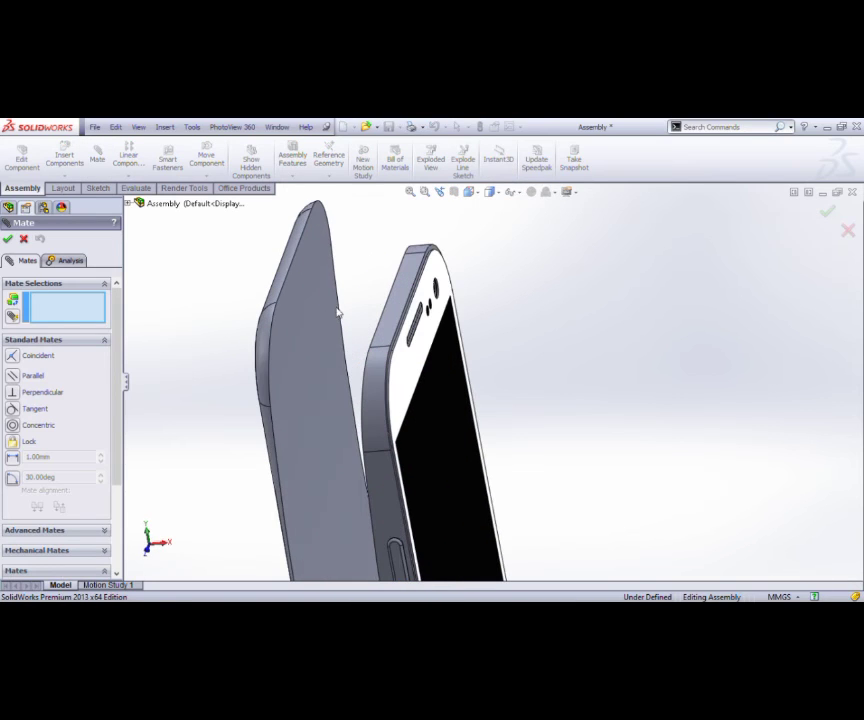
left_click(288, 323)
middle_click_drag(289, 324, 393, 357)
left_click(596, 435)
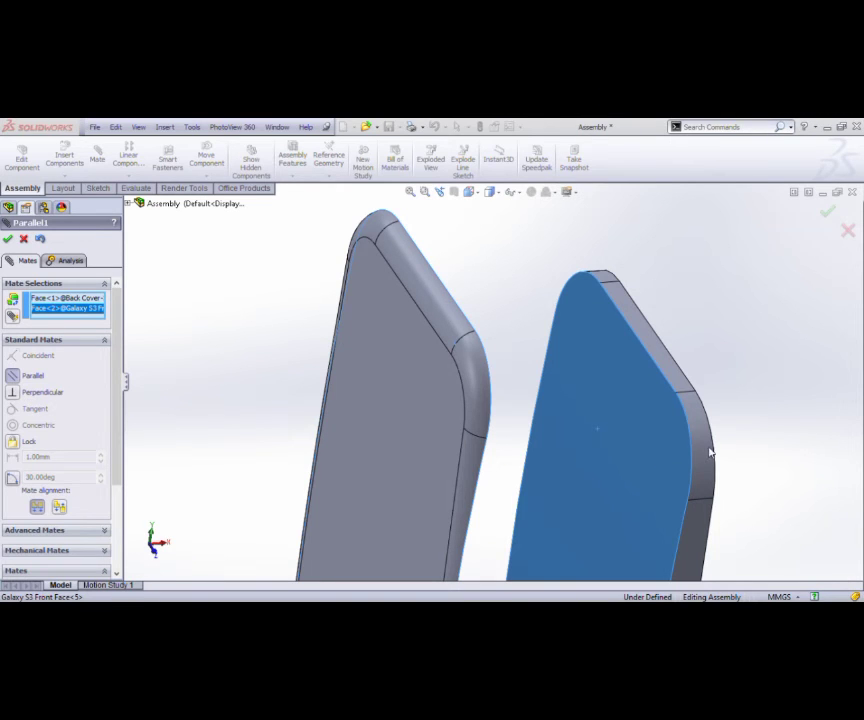
key("Return")
Make a coincident mate between matching corner vertices of the two parts.
scroll(480, 440, "up", 5)
mouse_move(480, 460)
middle_mouse_down()
mouse_move(424, 434)
mouse_move(432, 438)
middle_mouse_up()
scroll(470, 390, "down", 5)
mouse_move(486, 362)
middle_mouse_down()
mouse_move(478, 397)
mouse_move(496, 411)
mouse_move(488, 349)
mouse_move(467, 359)
middle_mouse_up()
scroll(478, 336, "down", 4)
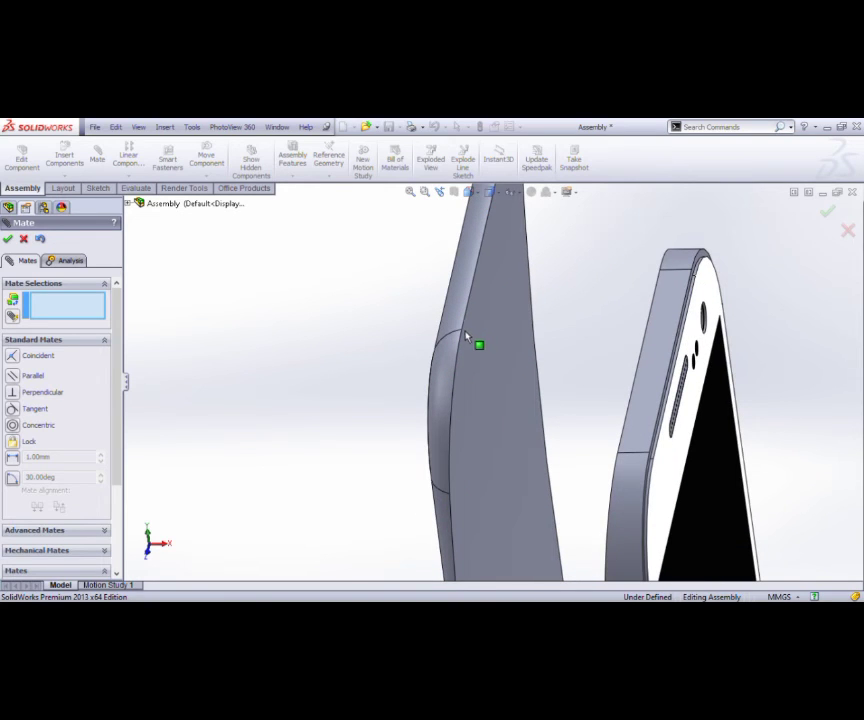
left_click(467, 337)
middle_click_drag(579, 396, 774, 457)
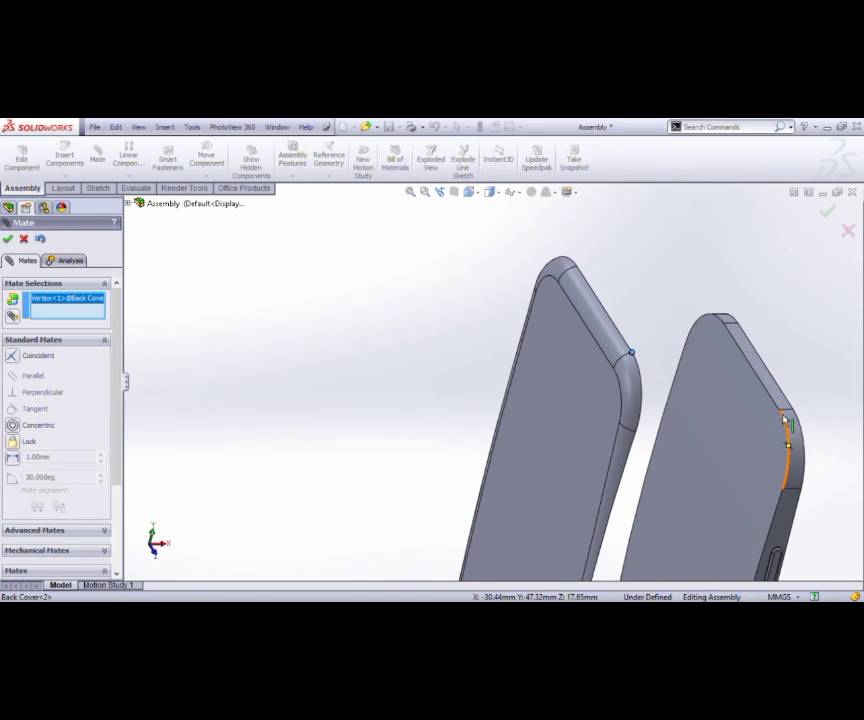
left_click(780, 412)
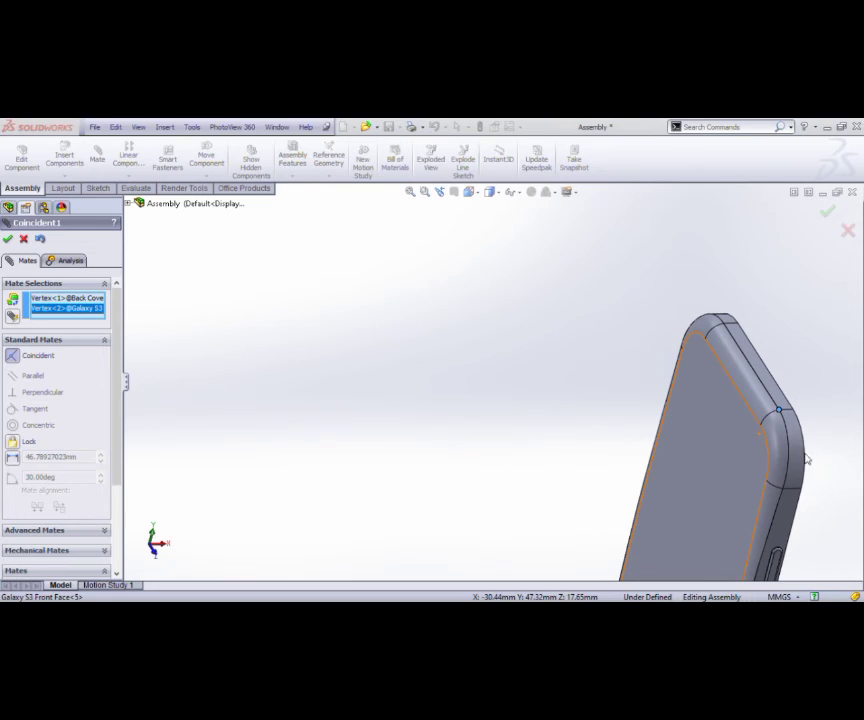
key("Return")
Add a second coincident mate between another pair of matching corner vertices.
scroll(670, 459, "up", 1)
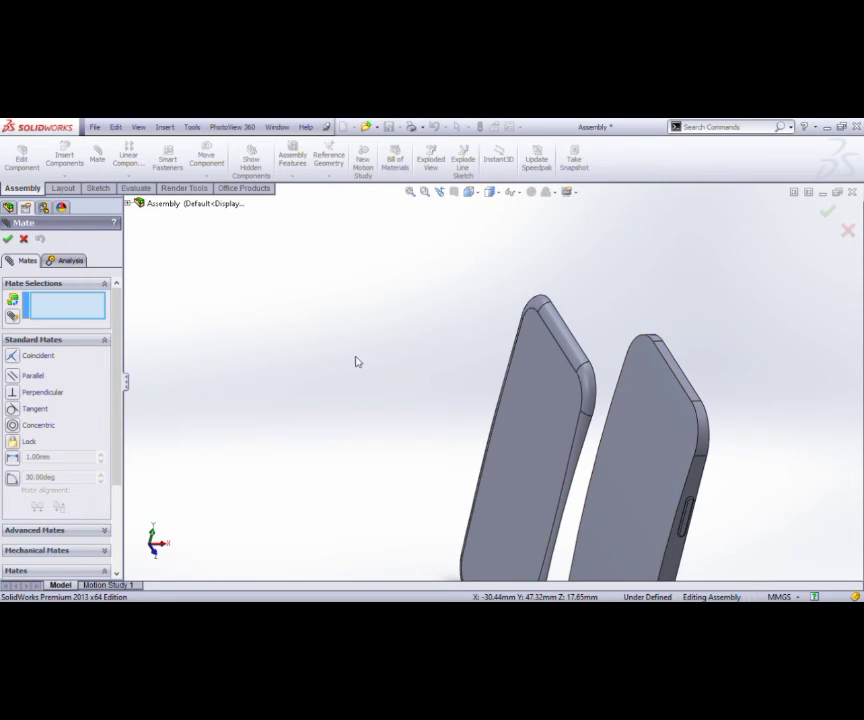
scroll(575, 396, "down", 3)
middle_click_drag(575, 396, 590, 349)
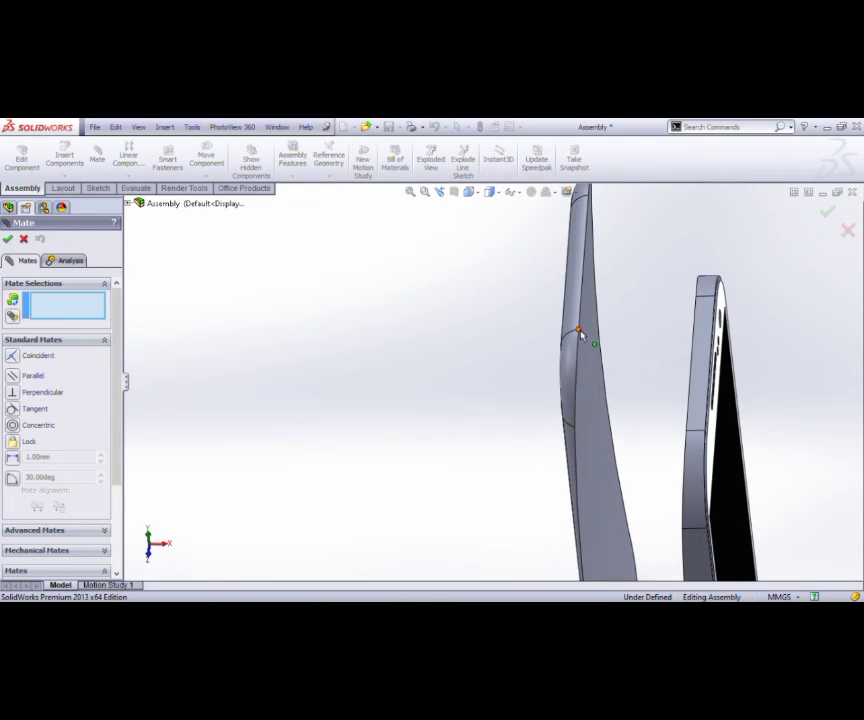
left_click(580, 333)
middle_click_drag(611, 407, 652, 403)
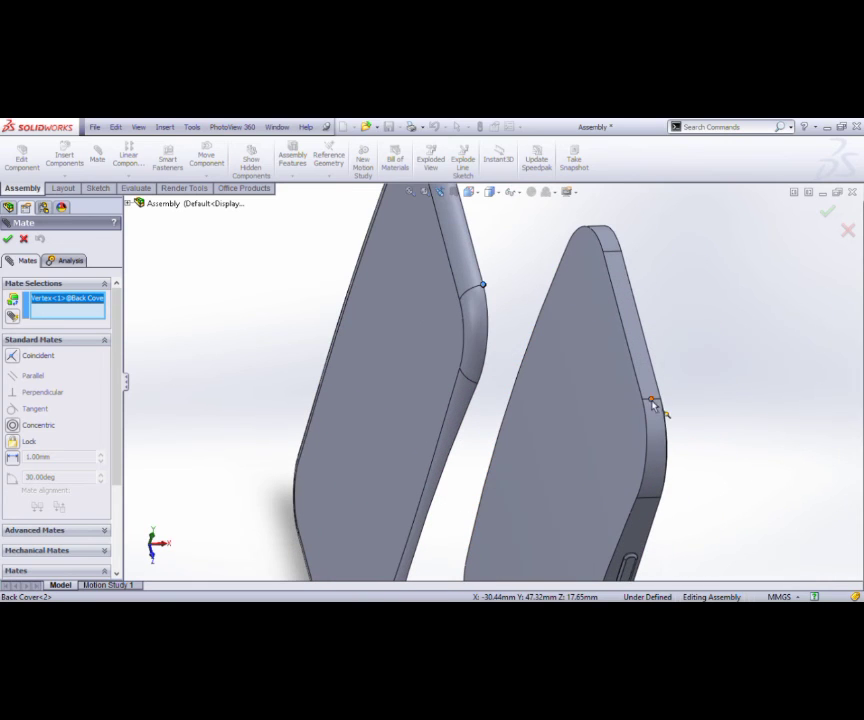
left_click(645, 402)
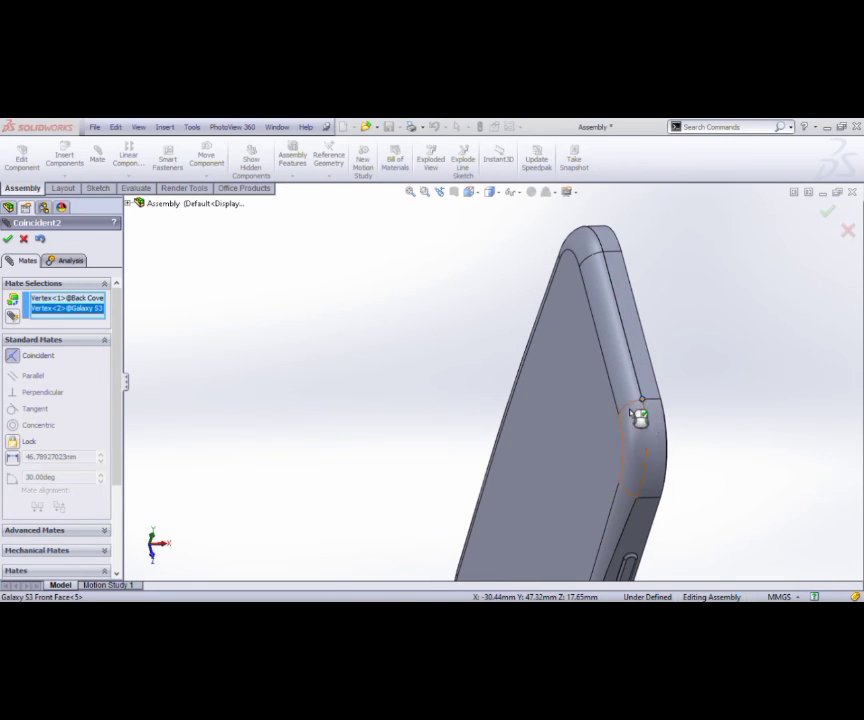
scroll(20, 380, "down", 3)
scroll(25, 395, "up", 3)
left_click(7, 239)
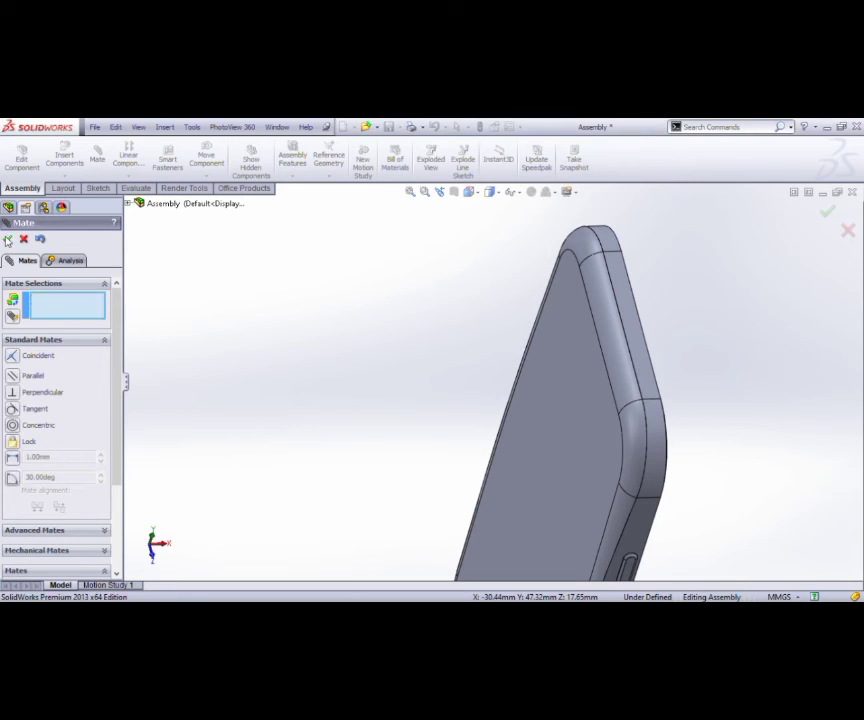
Close the Mate manager and show the finished phone front-on, zoomed to fit.
left_click(7, 239)
scroll(457, 463, "up", 3)
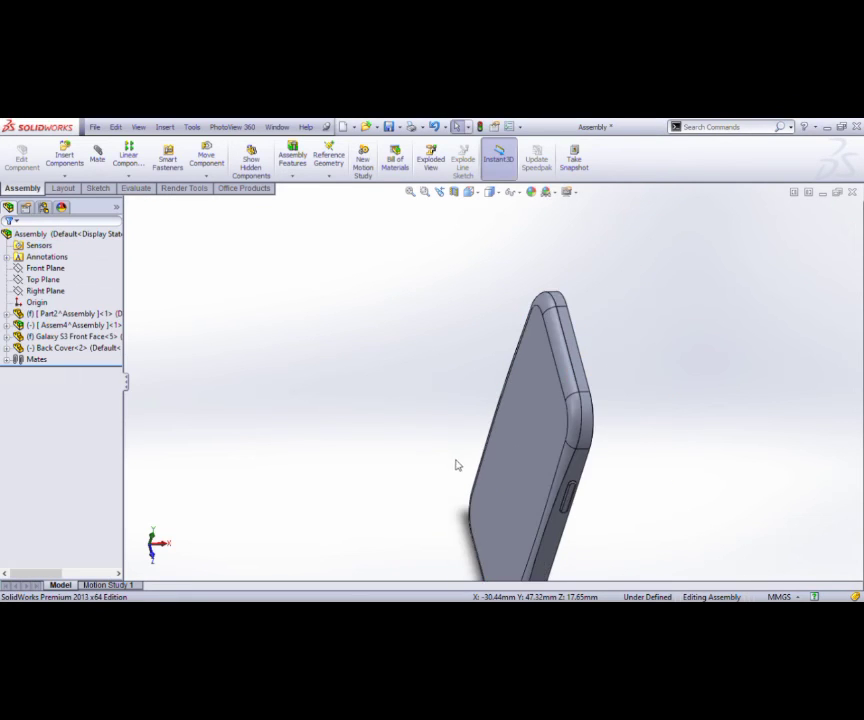
mouse_move(476, 471)
middle_mouse_down()
mouse_move(438, 405)
mouse_move(525, 419)
middle_mouse_up()
scroll(438, 405, "down", 2)
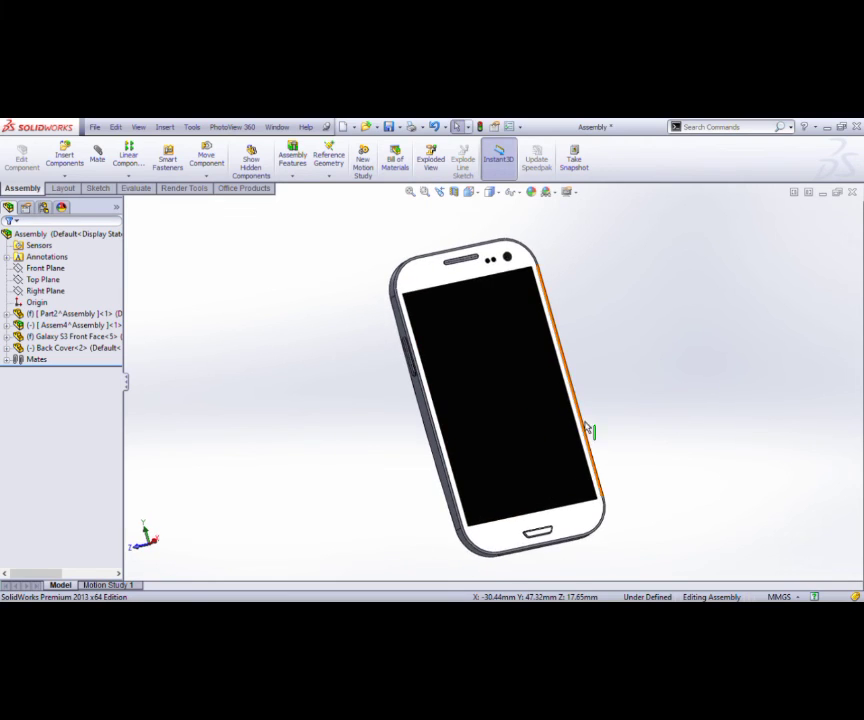
scroll(604, 432, "down", 2)
scroll(600, 425, "up", 2)
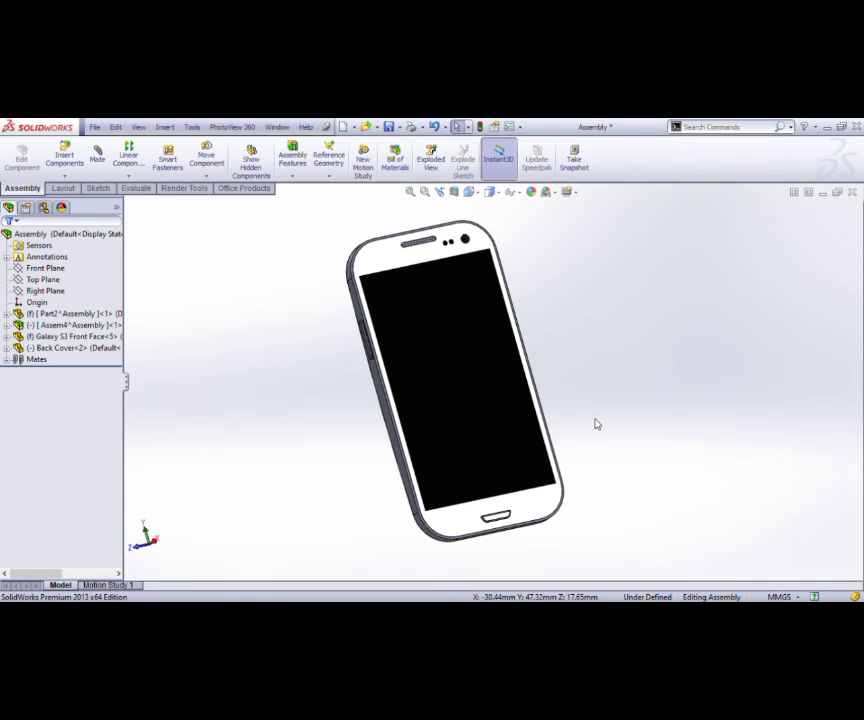
mouse_move(596, 424)
middle_mouse_down()
mouse_move(569, 462)
mouse_move(631, 471)
mouse_move(662, 488)
mouse_move(631, 436)
mouse_move(634, 466)
middle_mouse_up()
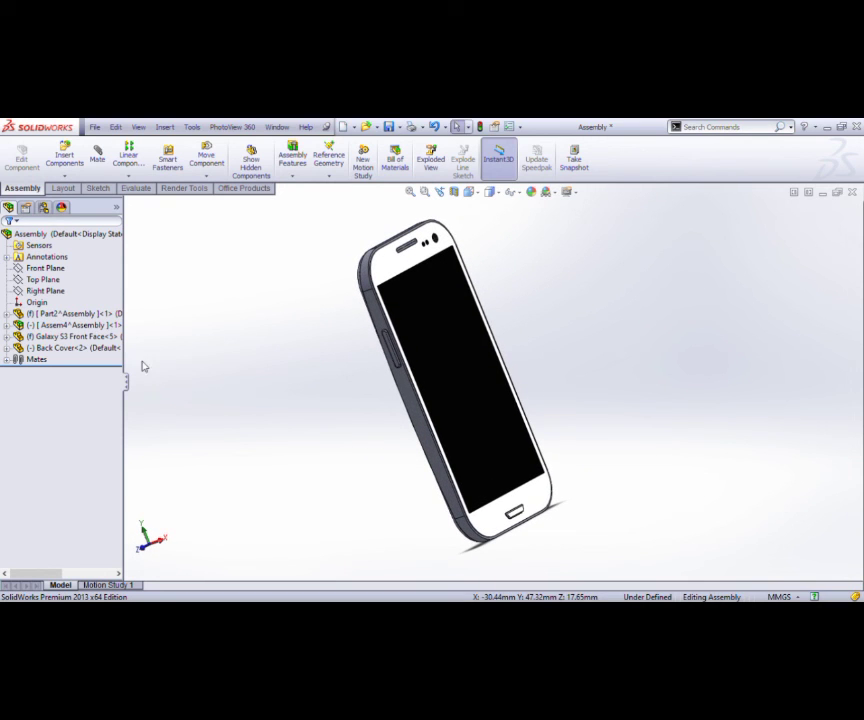
key("ctrl+8")
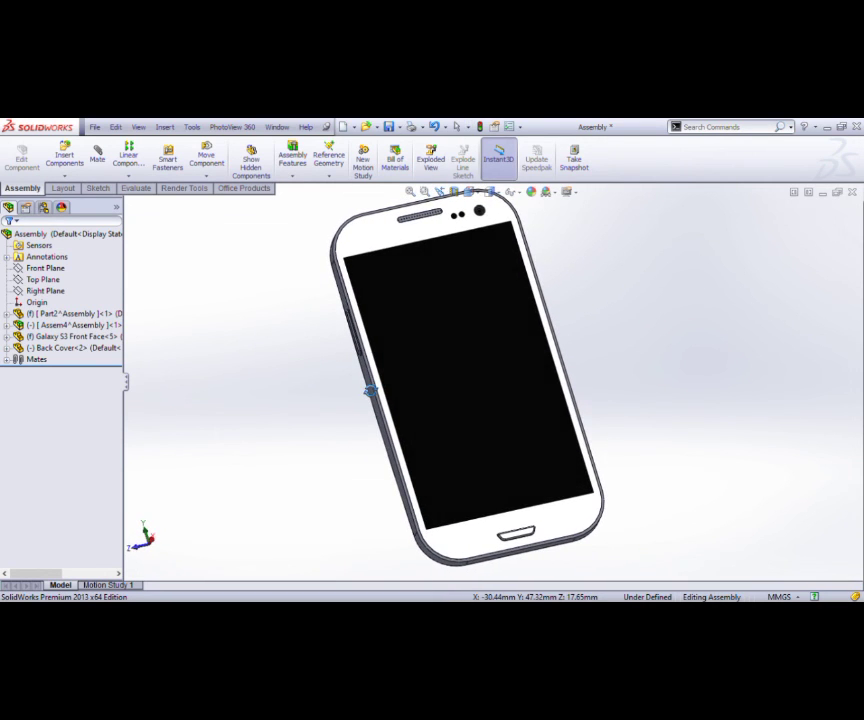
left_click(446, 388)
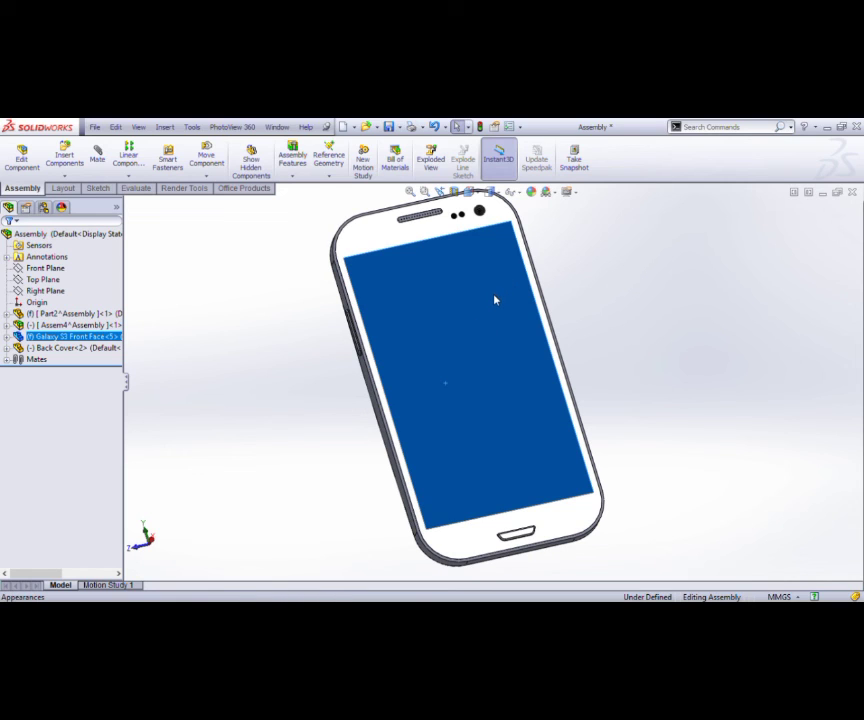
left_click(189, 343)
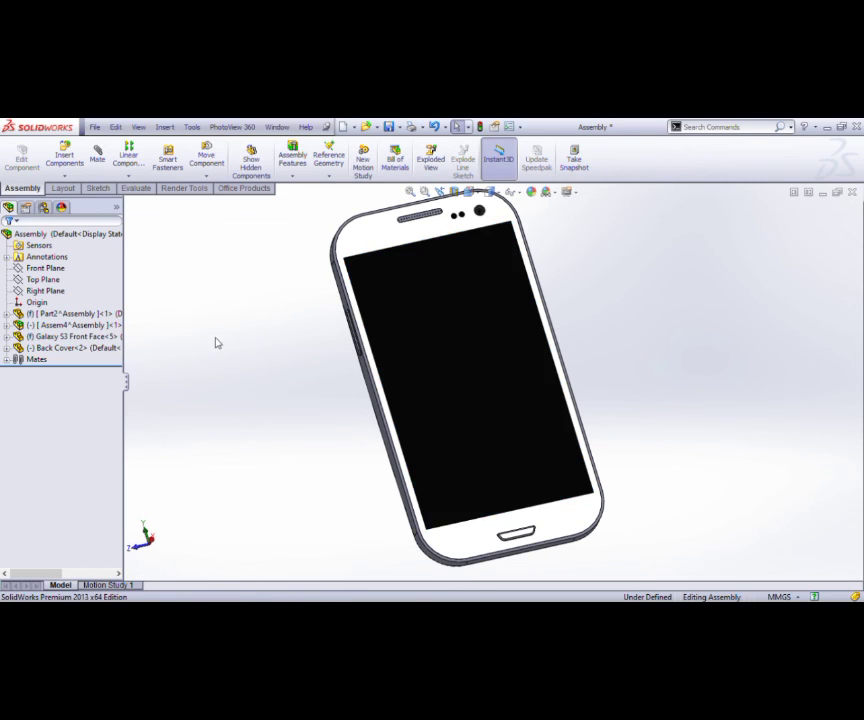
key("z")
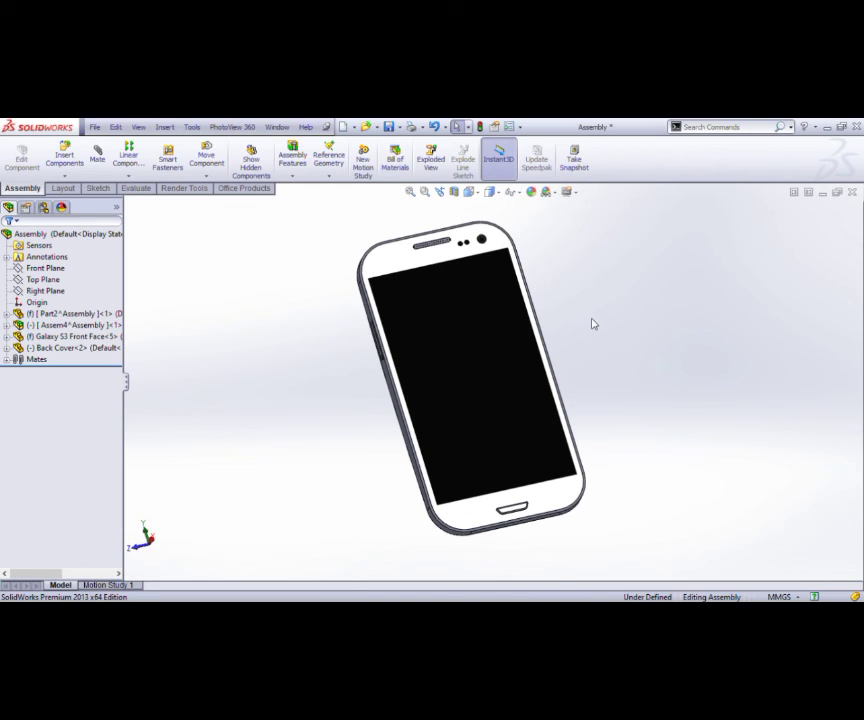